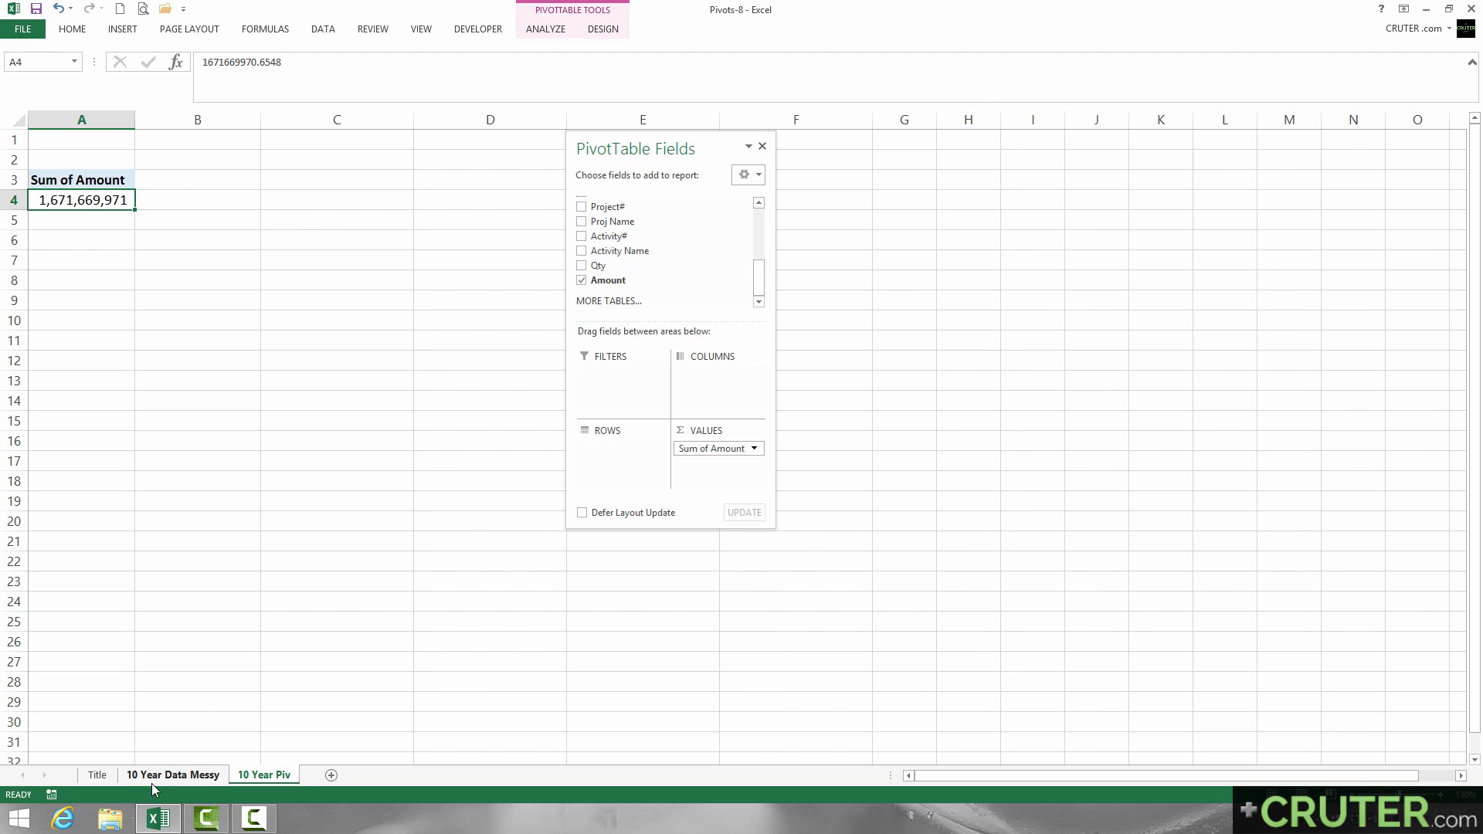
# Examine the Amount column and the "1 Total" subtotal row on the 10 Year Data Messy sheet.
pyautogui.click(153, 774)
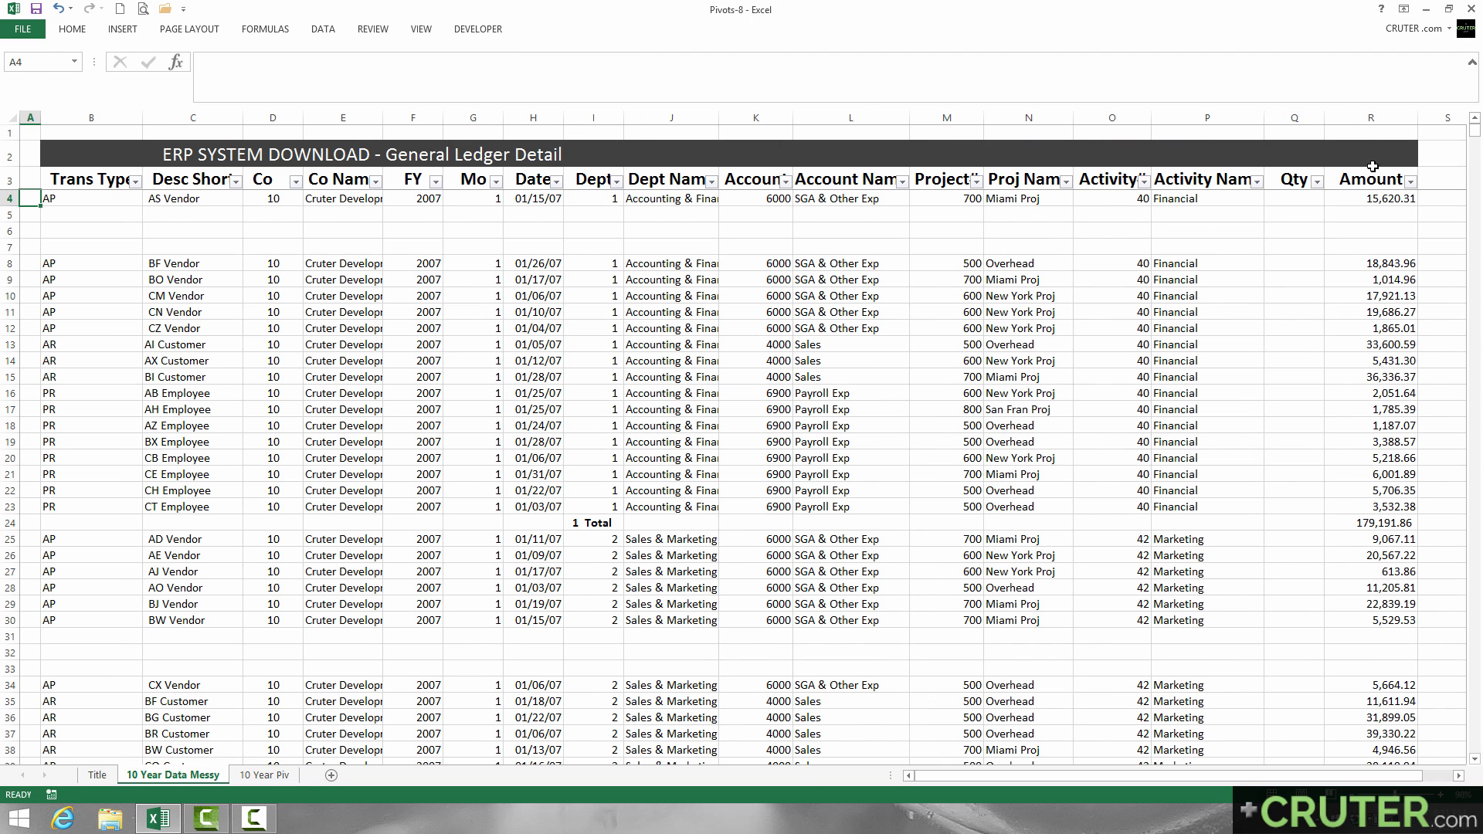
pyautogui.click(1362, 113)
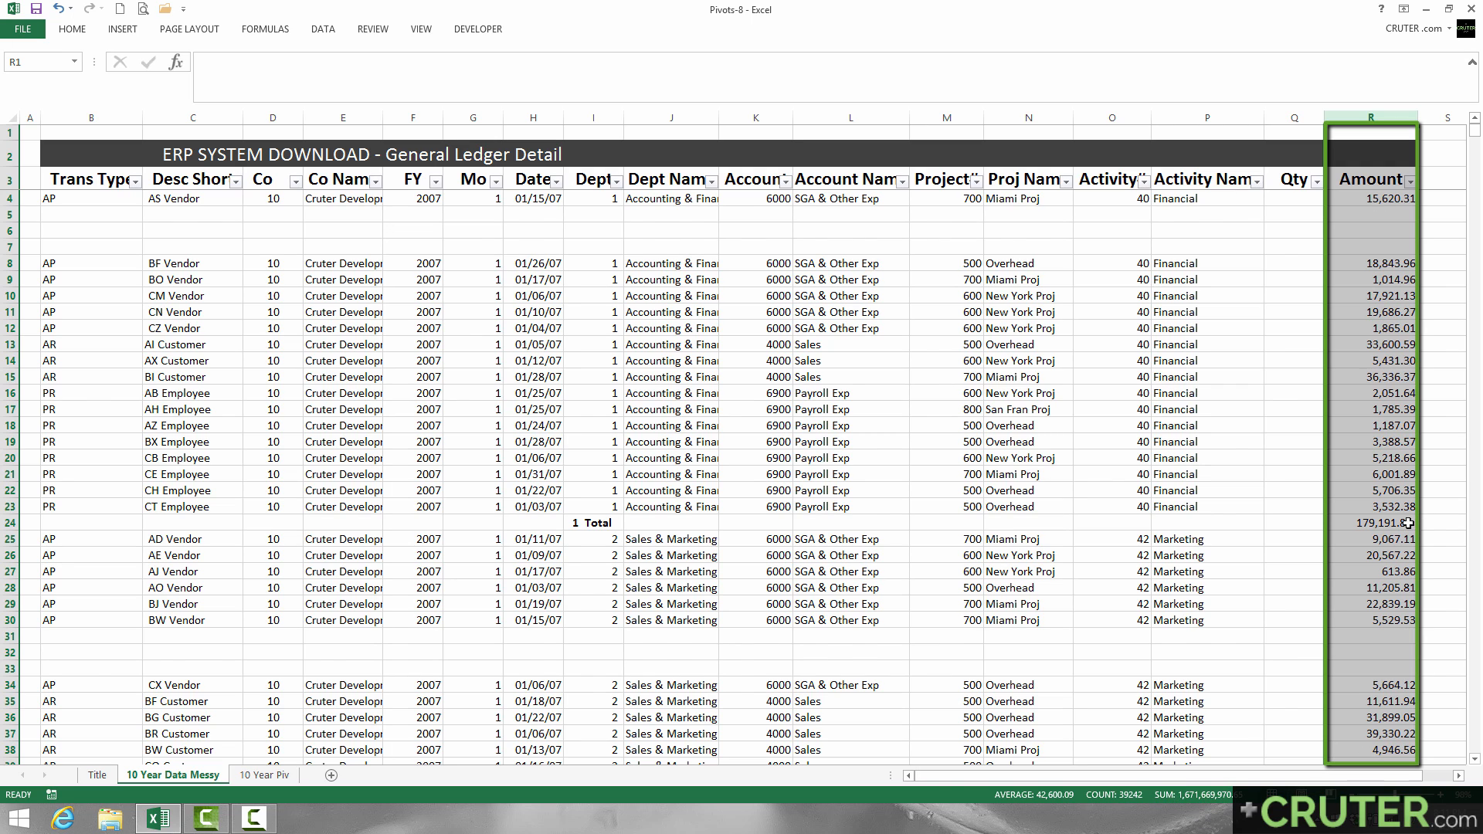
pyautogui.moveTo(1407, 523); pyautogui.dragTo(581, 523)
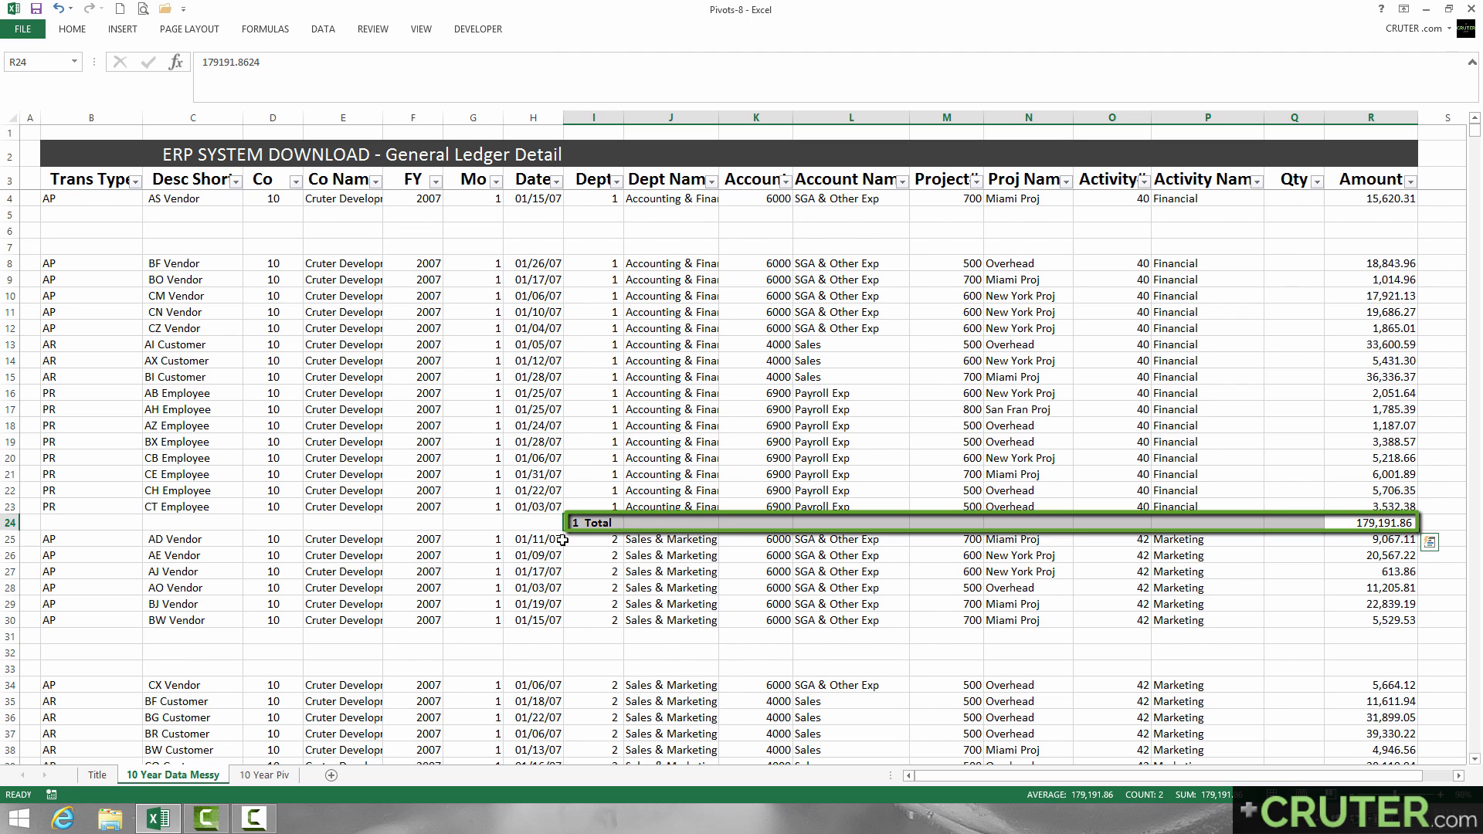
# Add Trans Type as a report filter to the pivot table on the 10 Year Piv sheet and exclude its (blank) item.
pyautogui.click(260, 776)
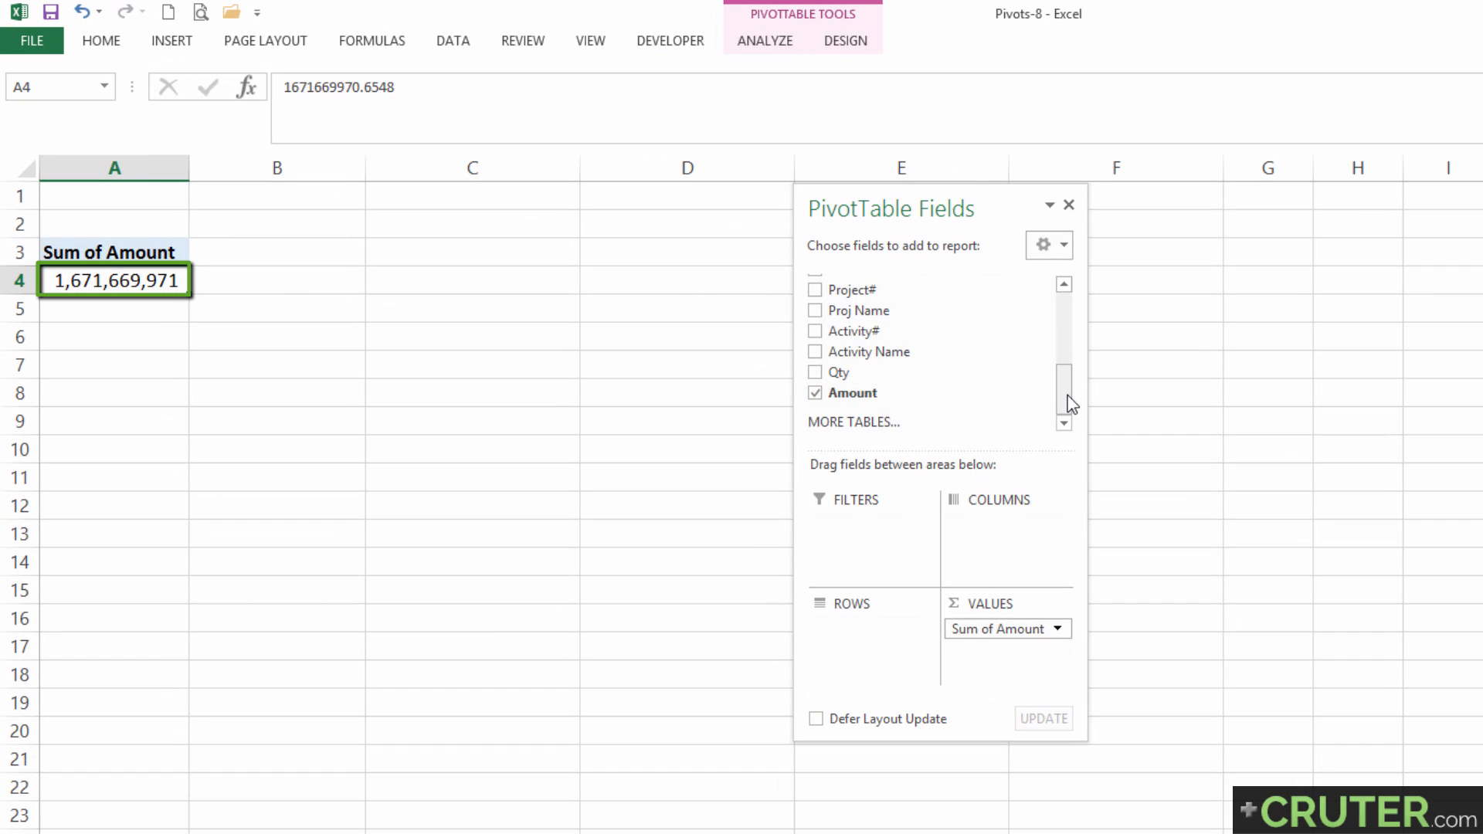
pyautogui.moveTo(1064, 403); pyautogui.dragTo(1065, 308)
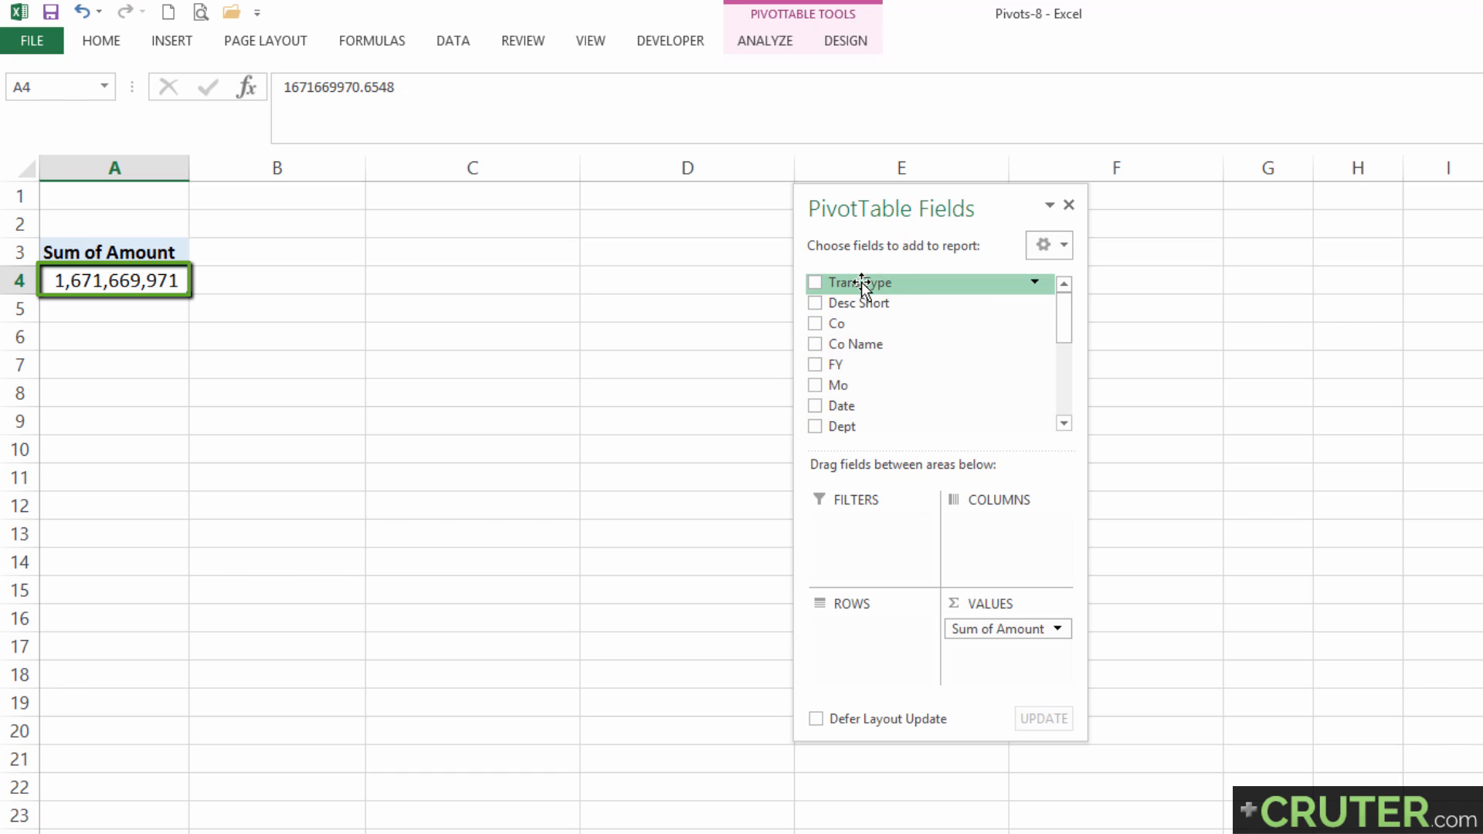
pyautogui.moveTo(860, 283); pyautogui.dragTo(881, 534)
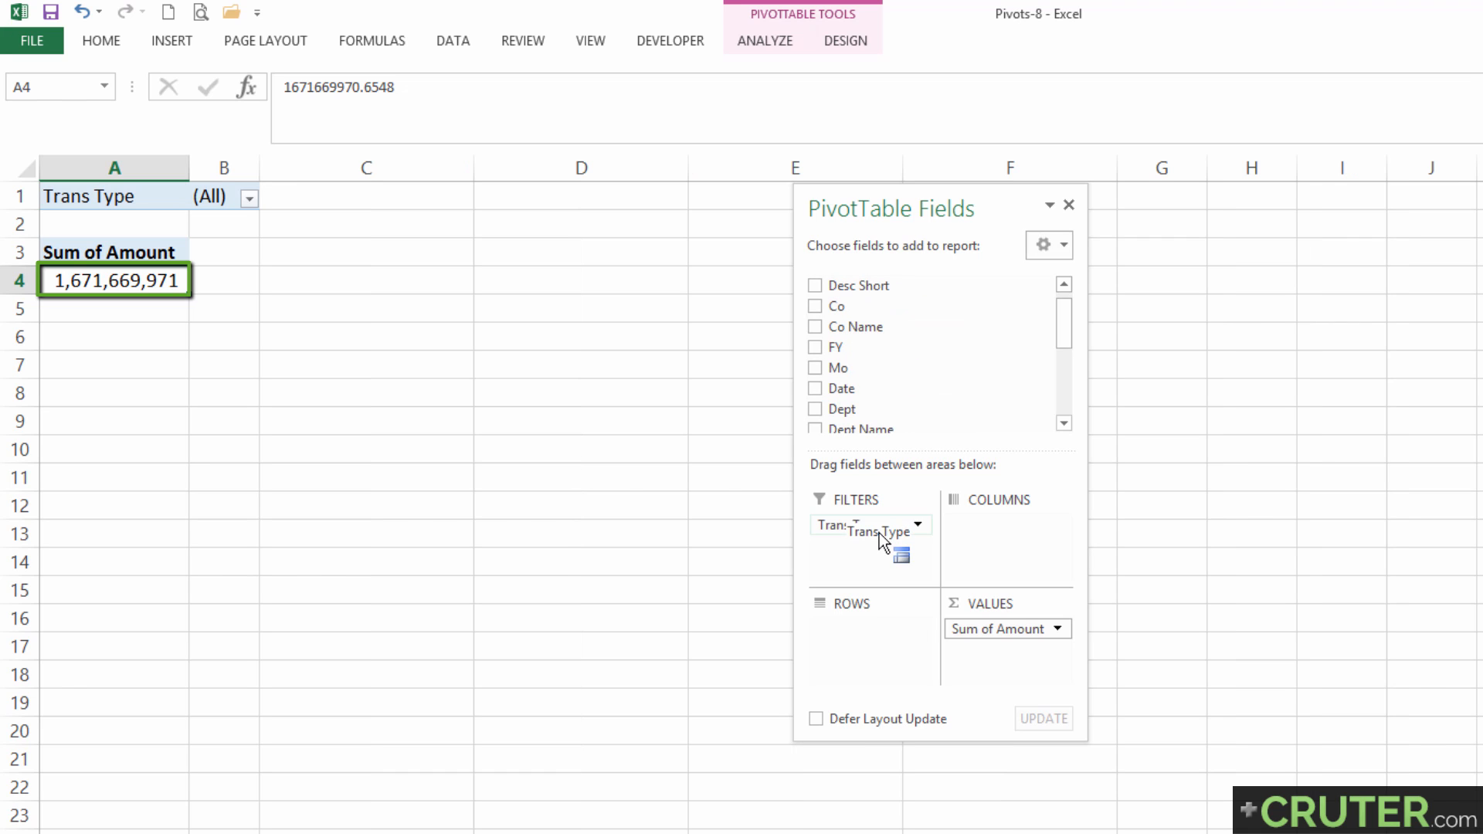
pyautogui.click(249, 198)
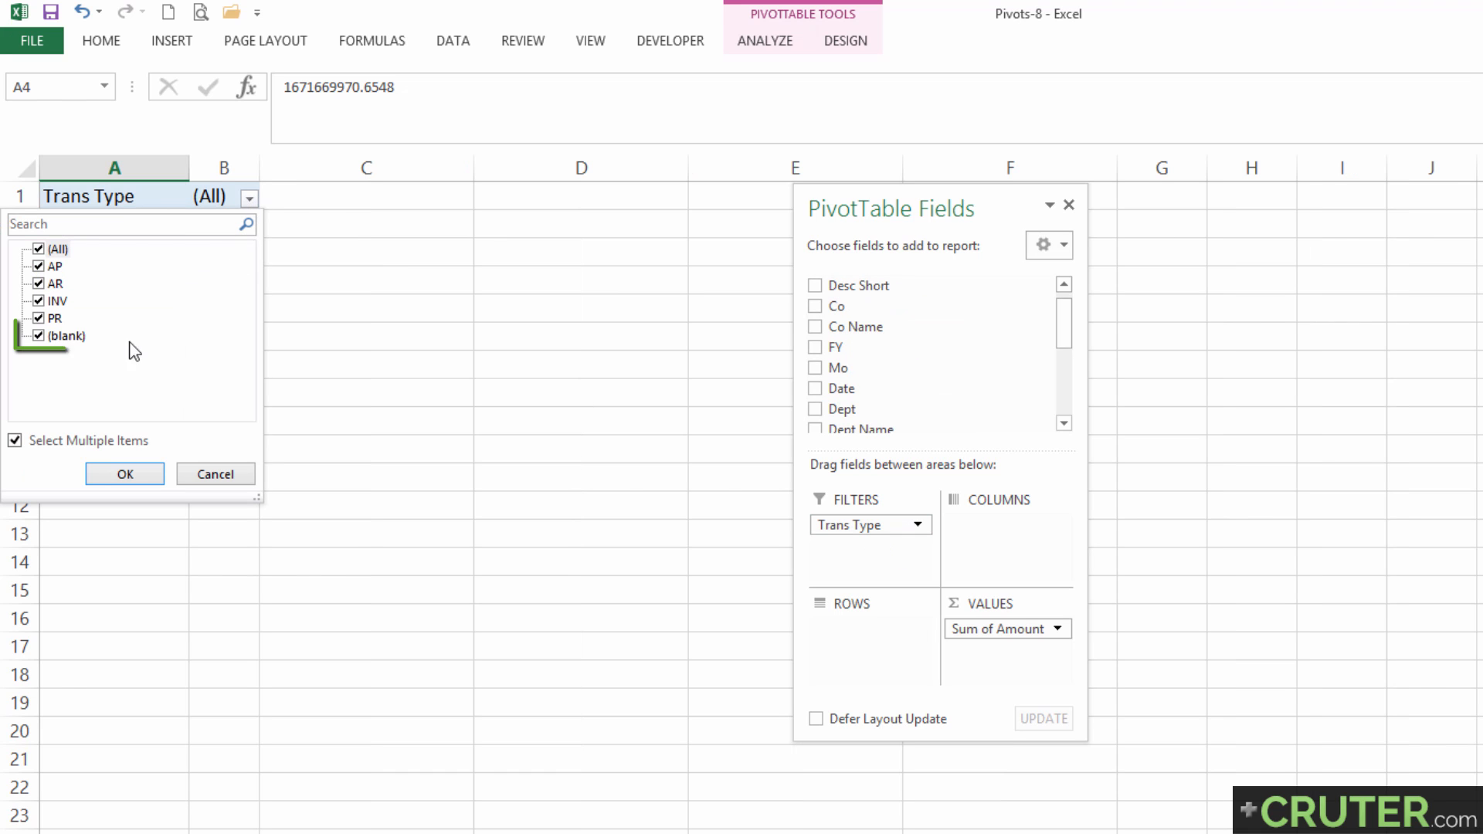
pyautogui.click(39, 337)
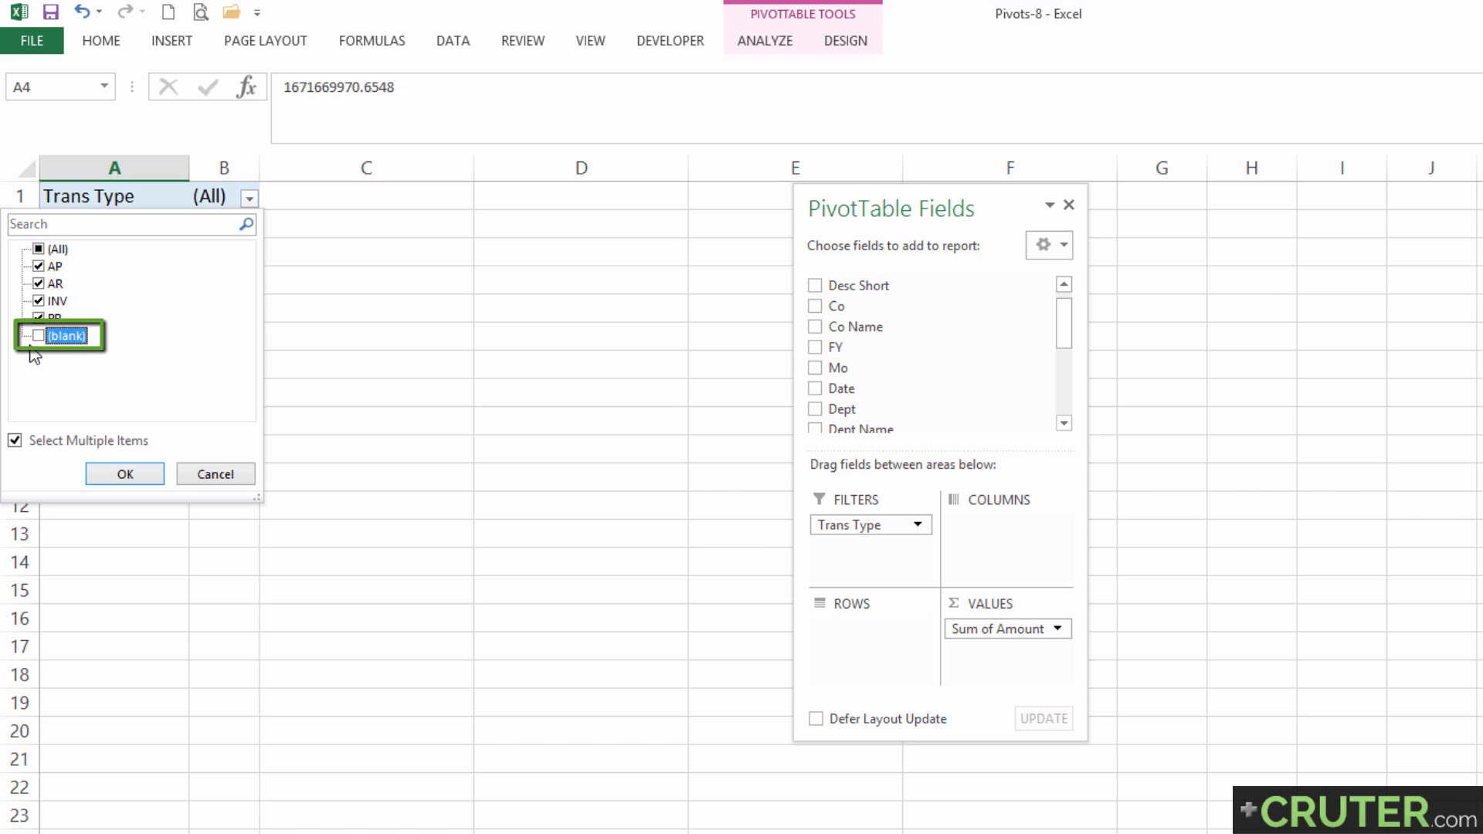
pyautogui.click(135, 479)
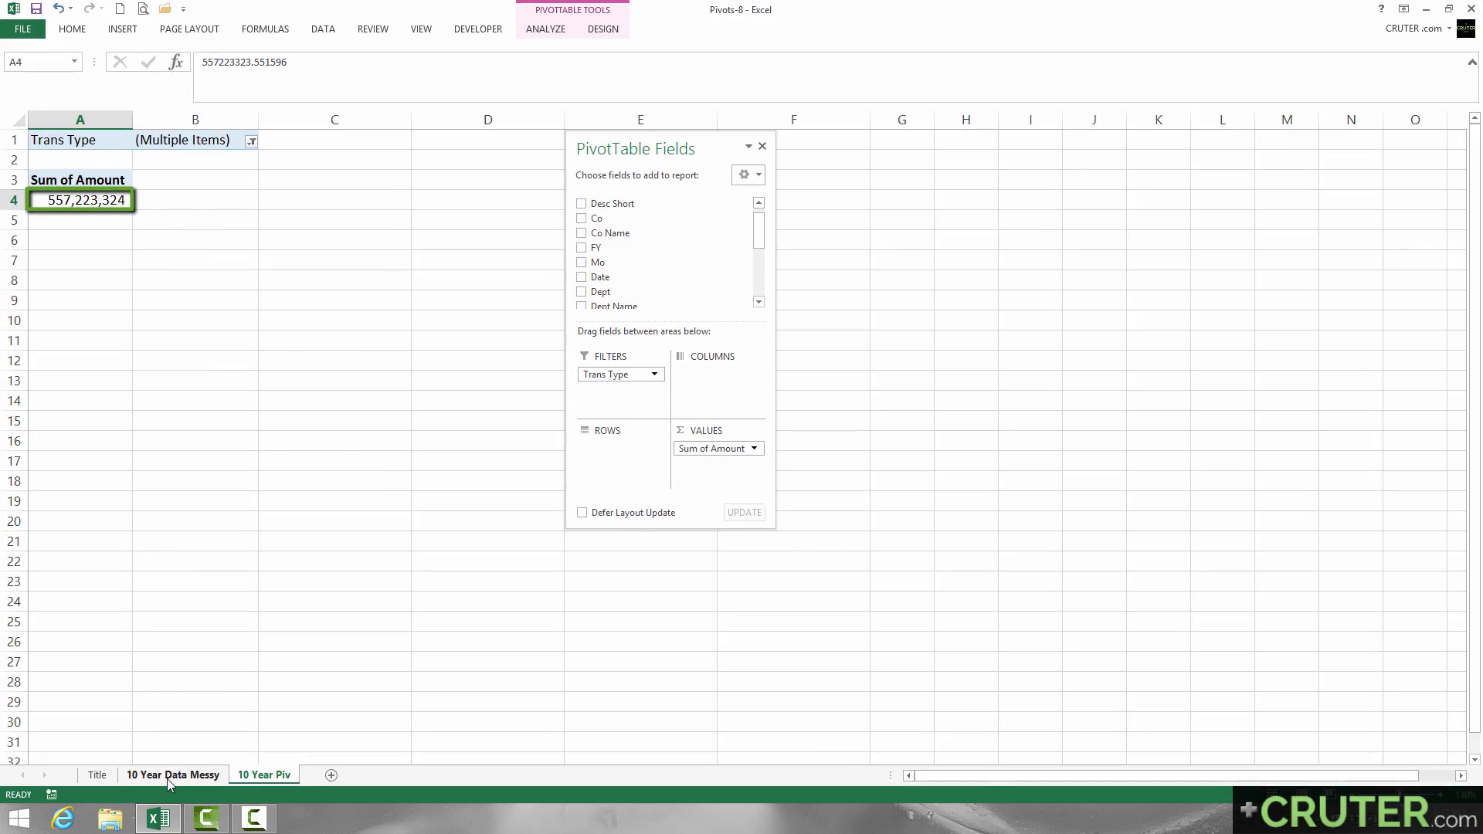
# Filter out (Blanks) in the Trans Type column of the 10 Year Data Messy sheet and check the sum of the Amount column.
pyautogui.click(167, 777)
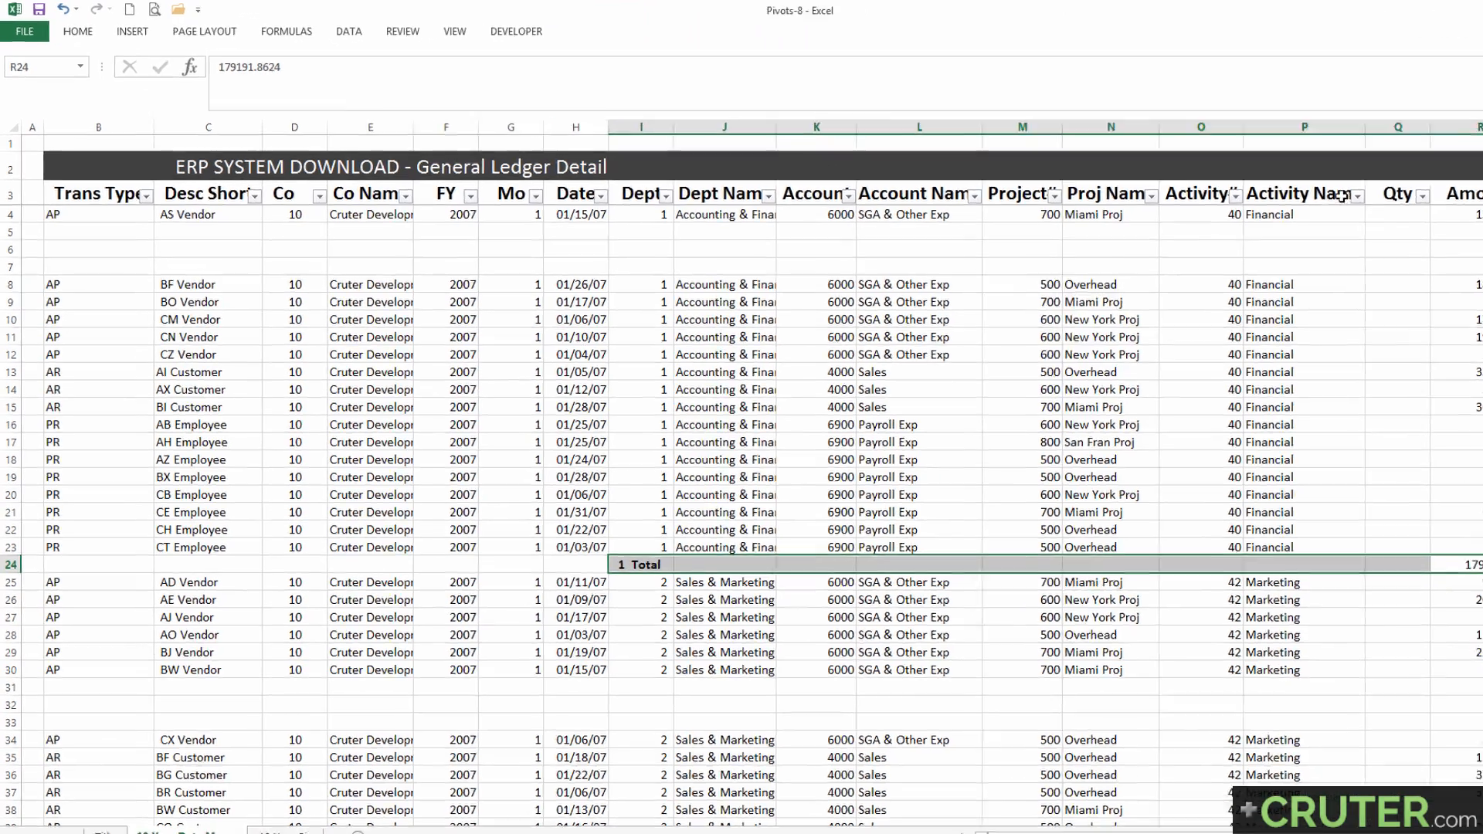
pyautogui.click(99, 196)
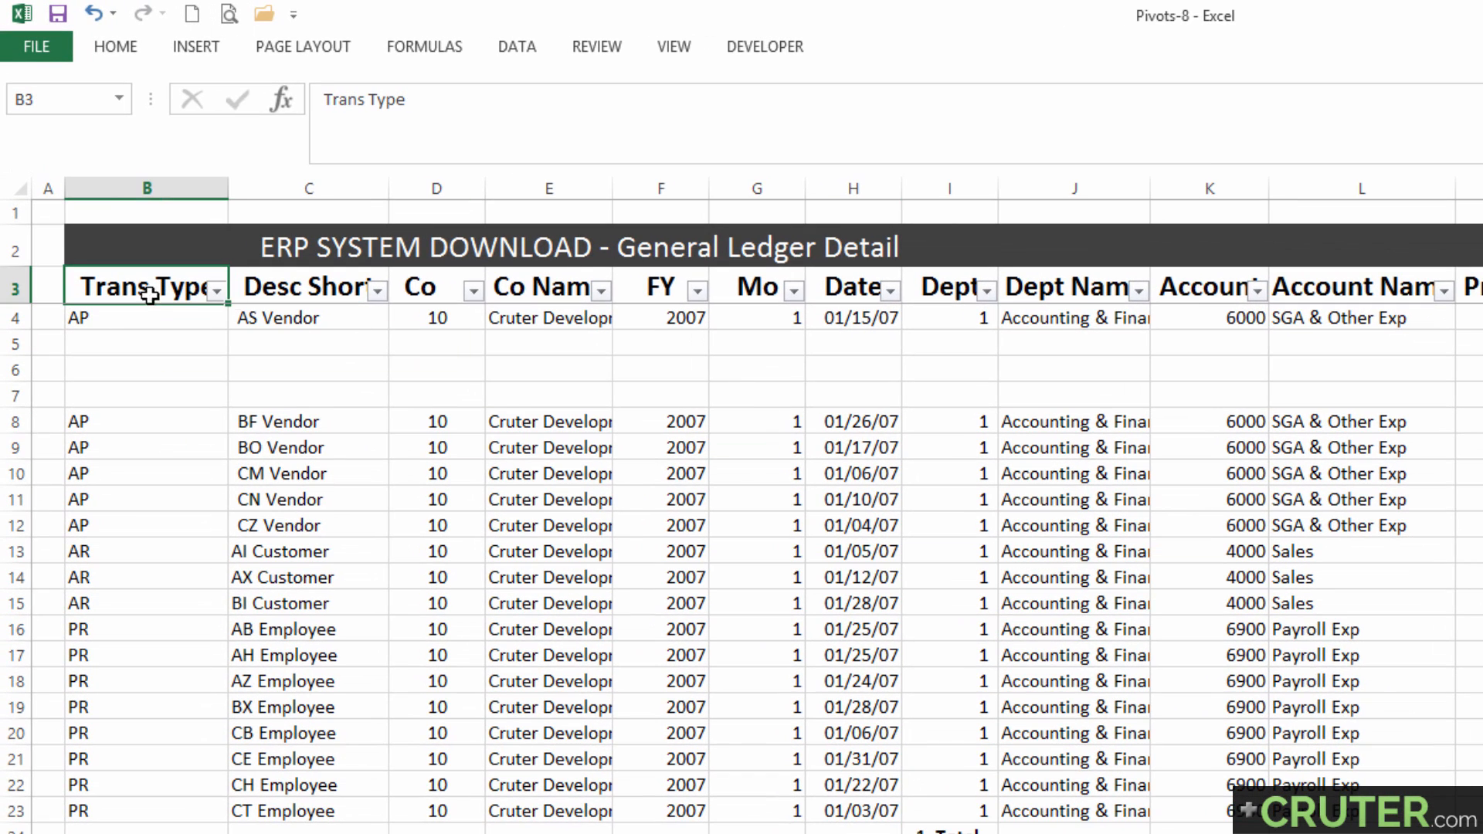
pyautogui.click(217, 290)
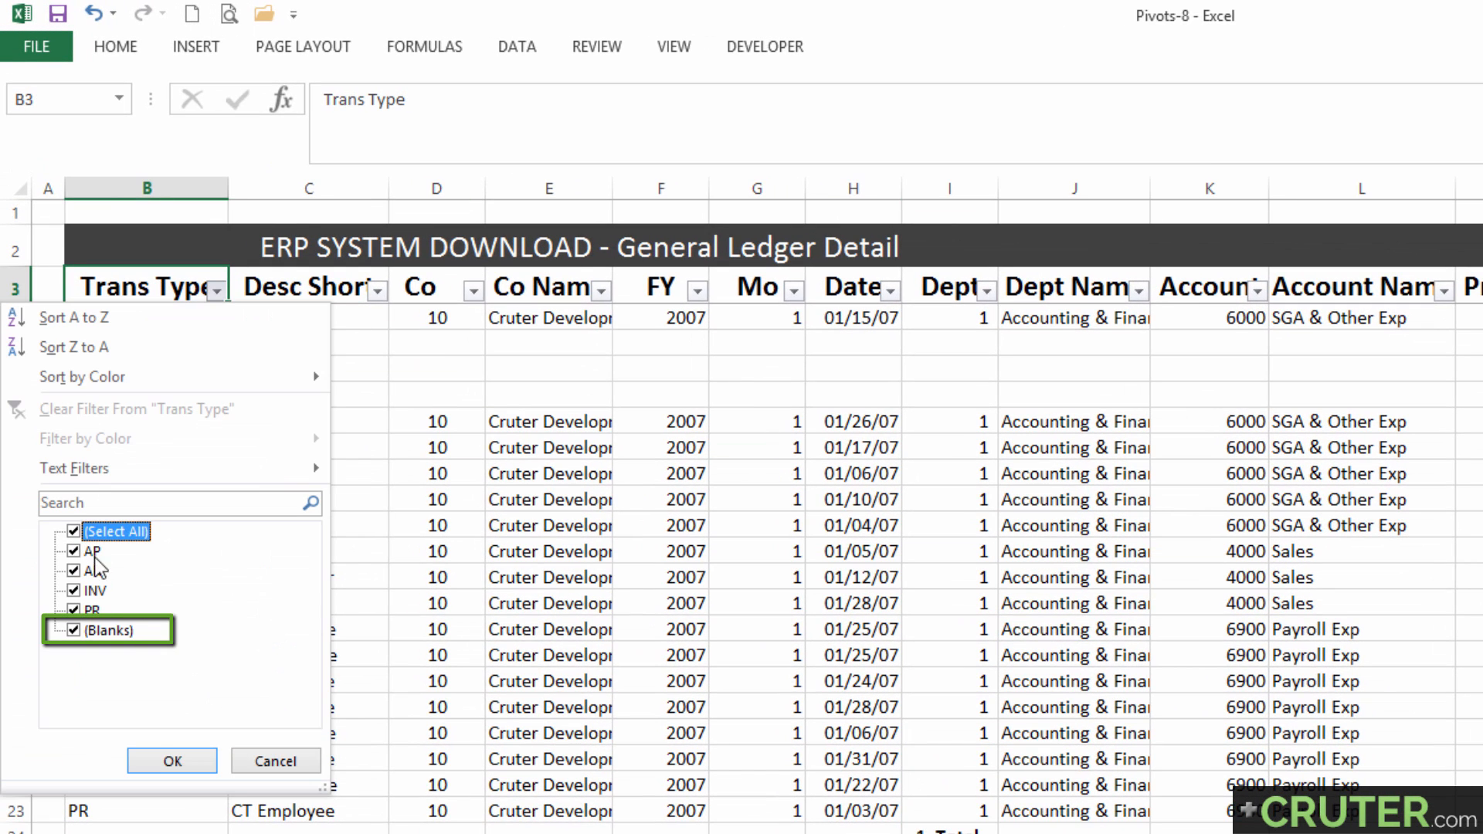
pyautogui.click(75, 632)
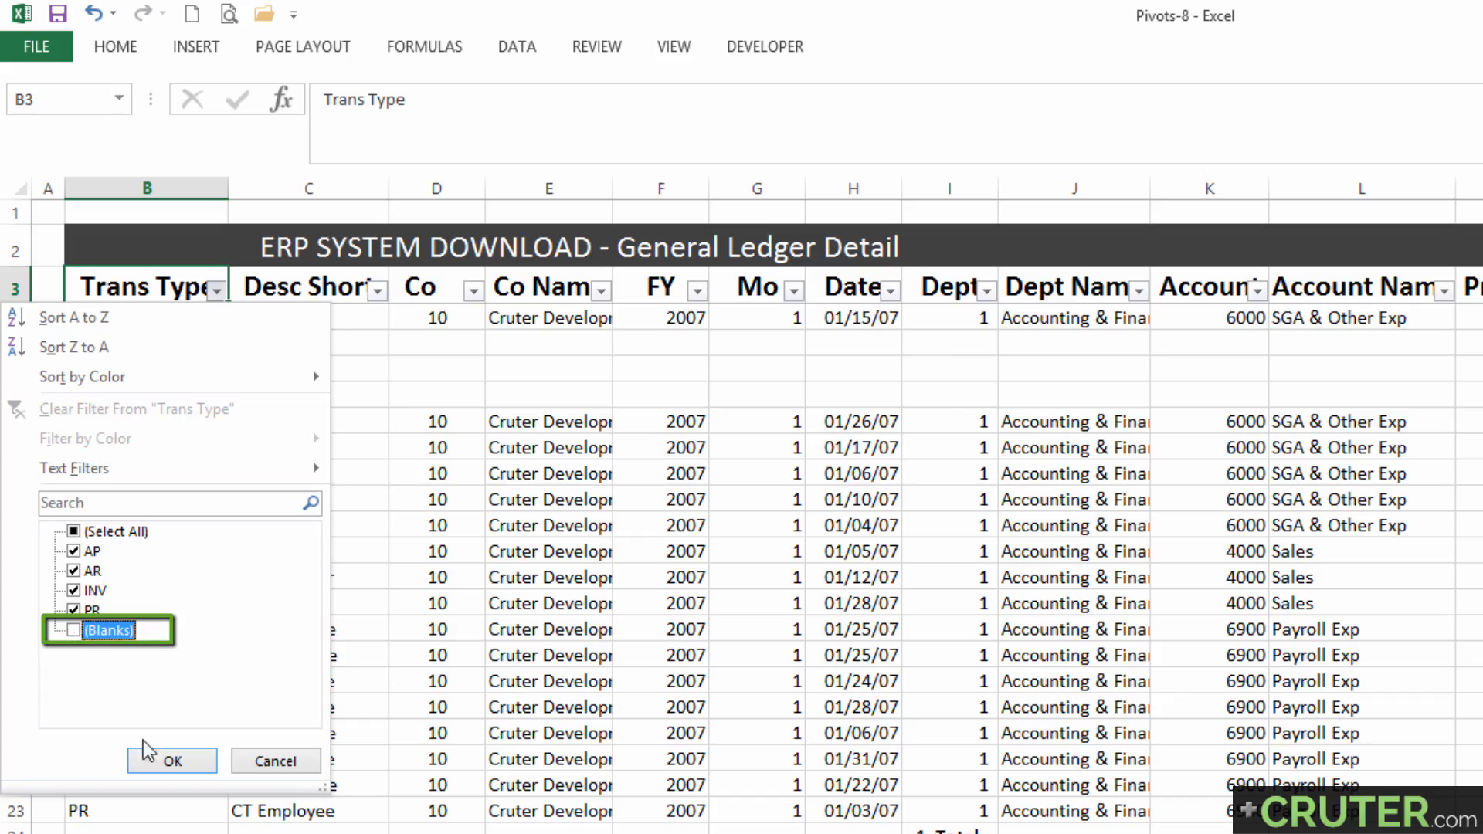
pyautogui.click(172, 760)
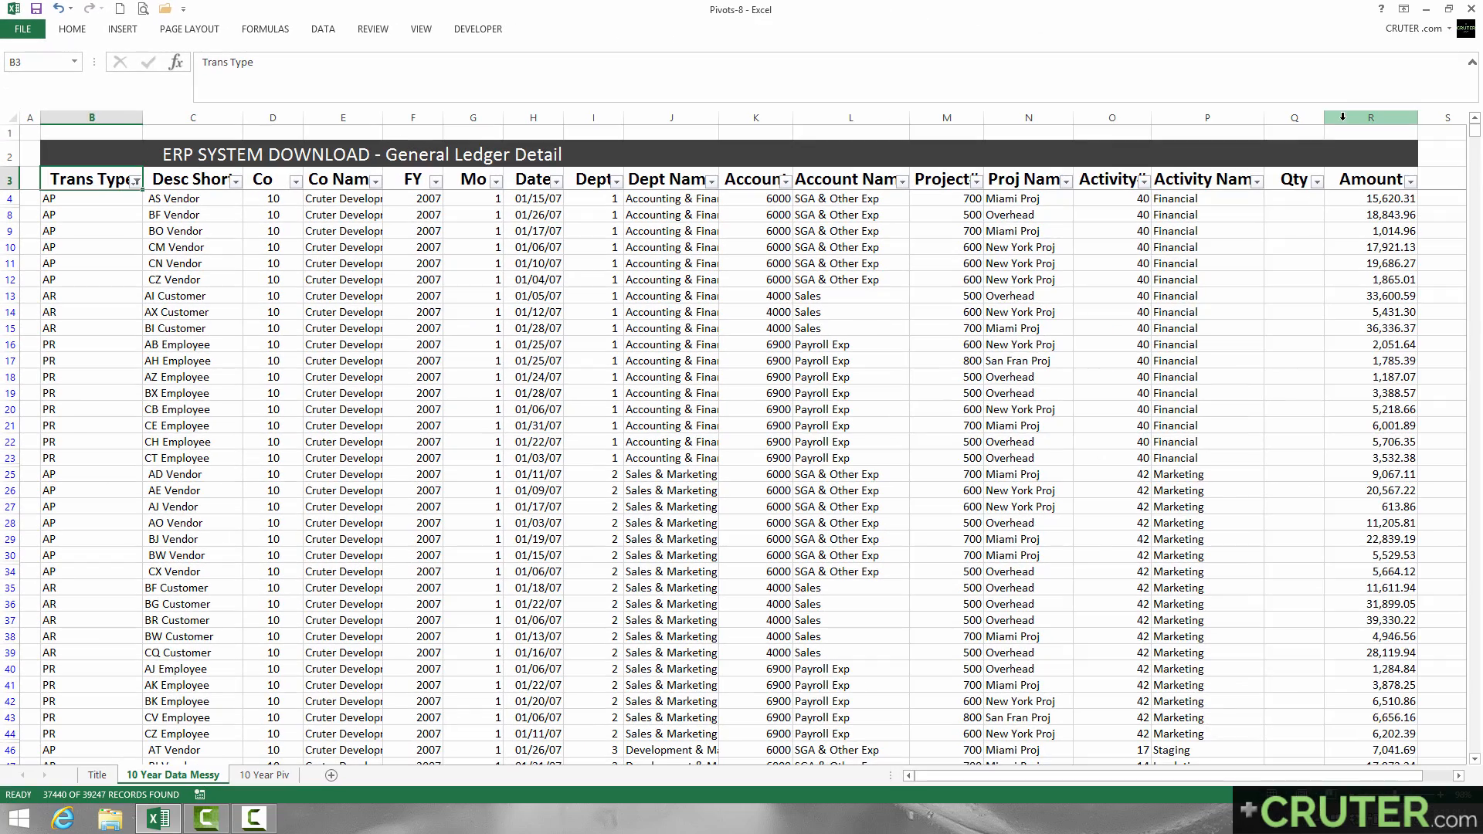
pyautogui.click(1332, 135)
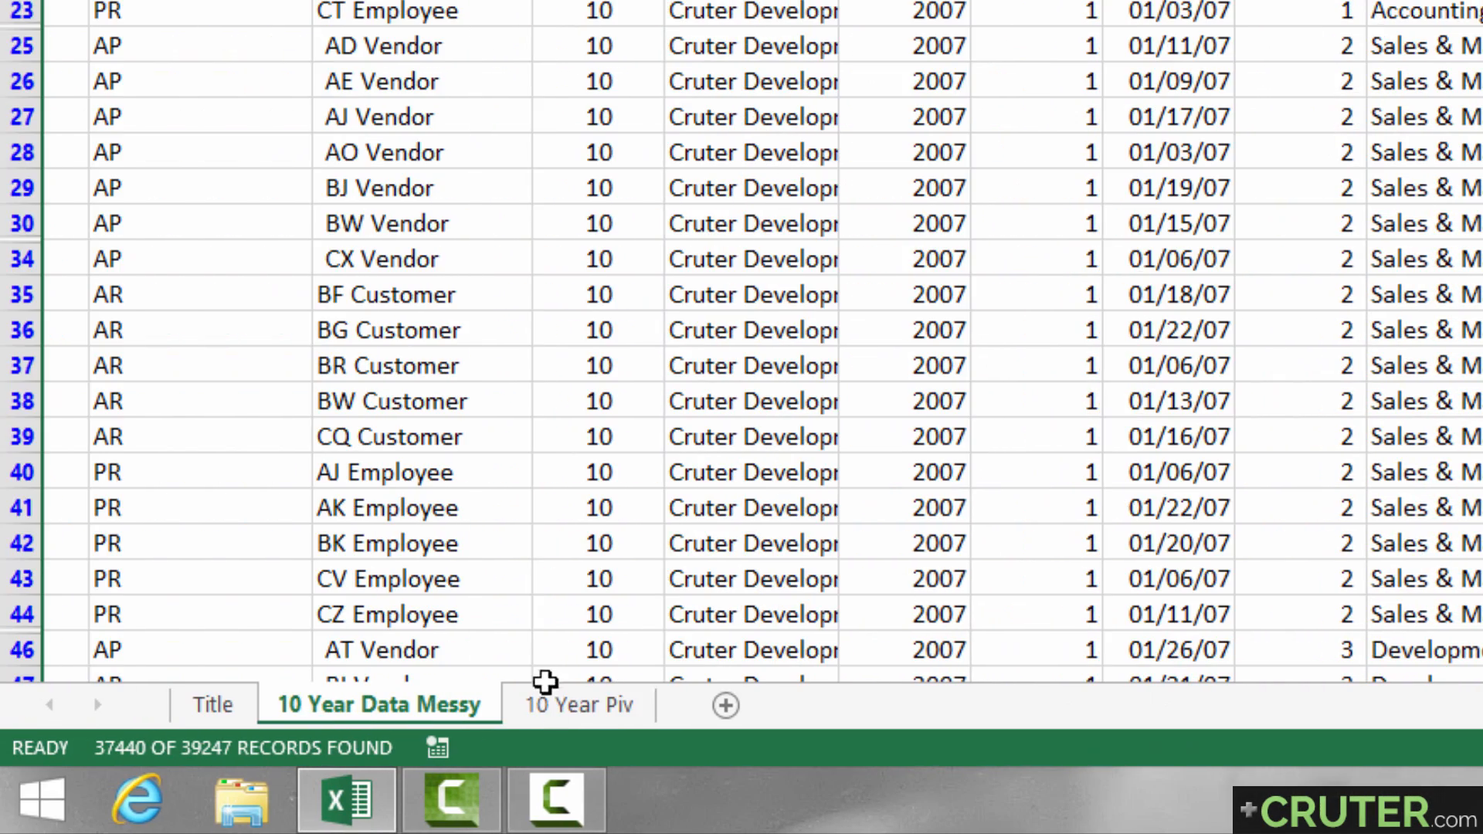
# Add Account Name to the rows of the pivot table on the 10 Year Piv sheet and show only COGS Inventory.
pyautogui.click(280, 705)
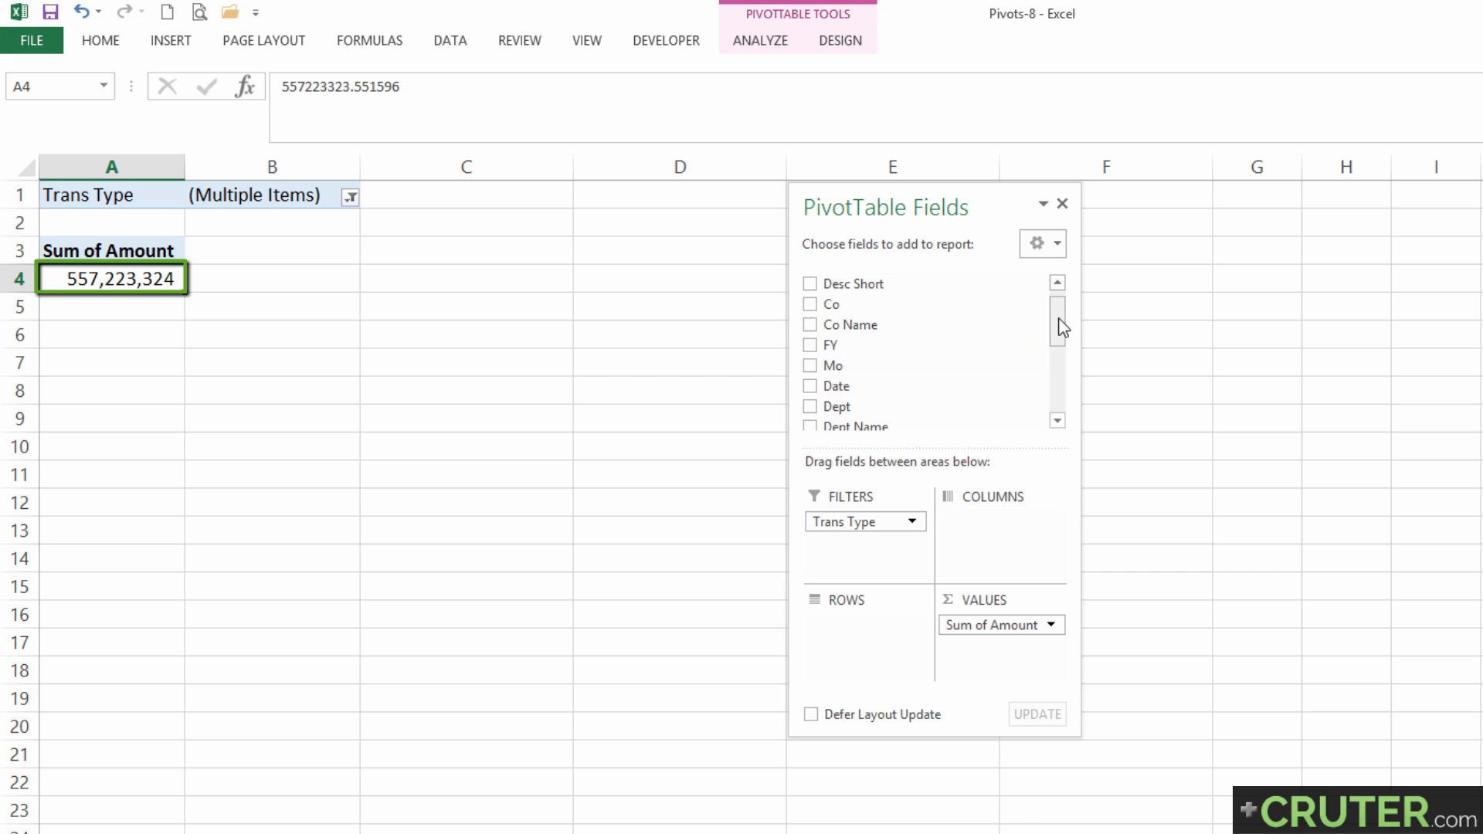
pyautogui.moveTo(1062, 328); pyautogui.dragTo(1063, 363)
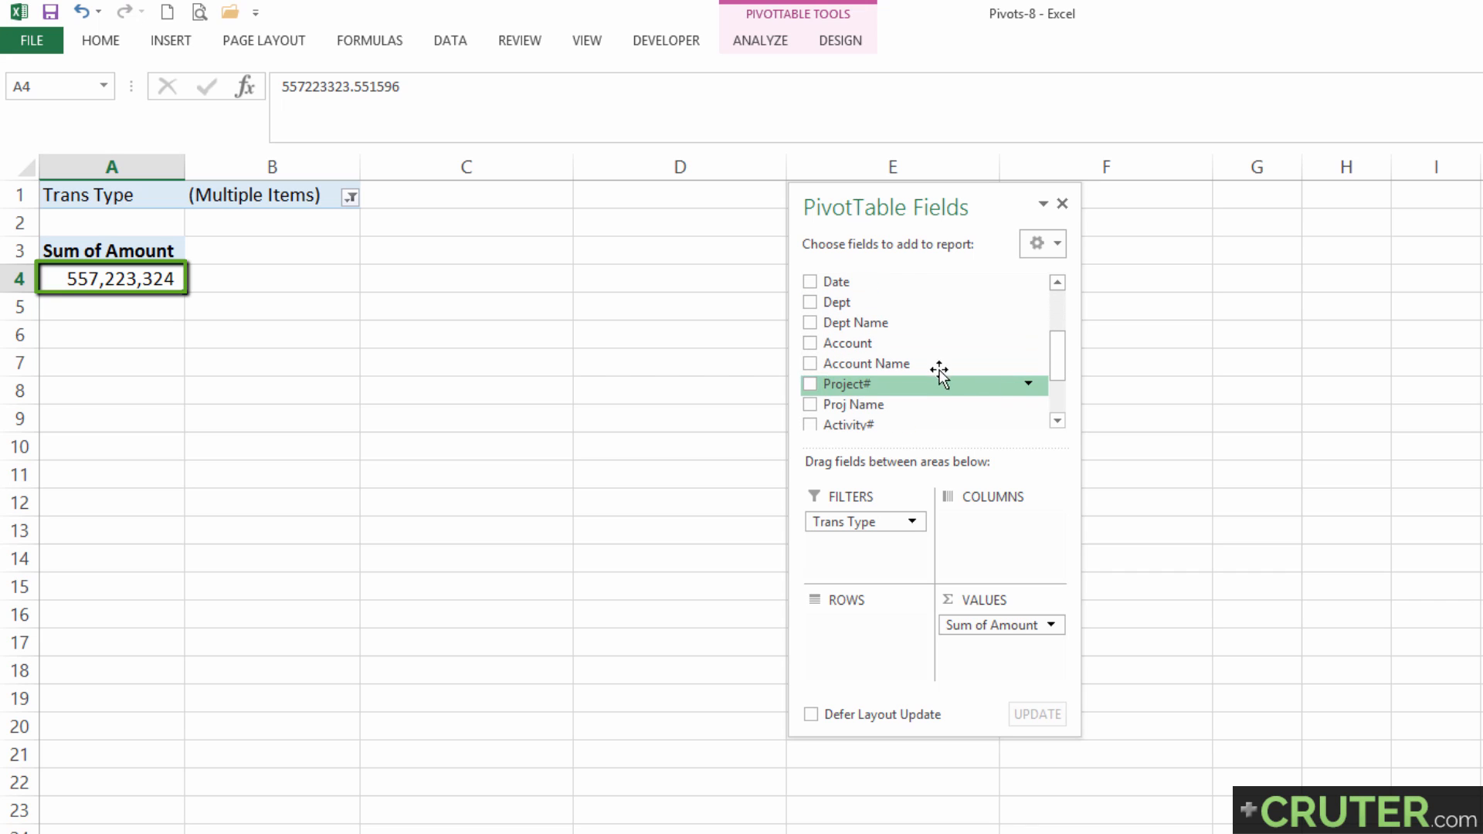
pyautogui.moveTo(931, 363); pyautogui.dragTo(865, 629)
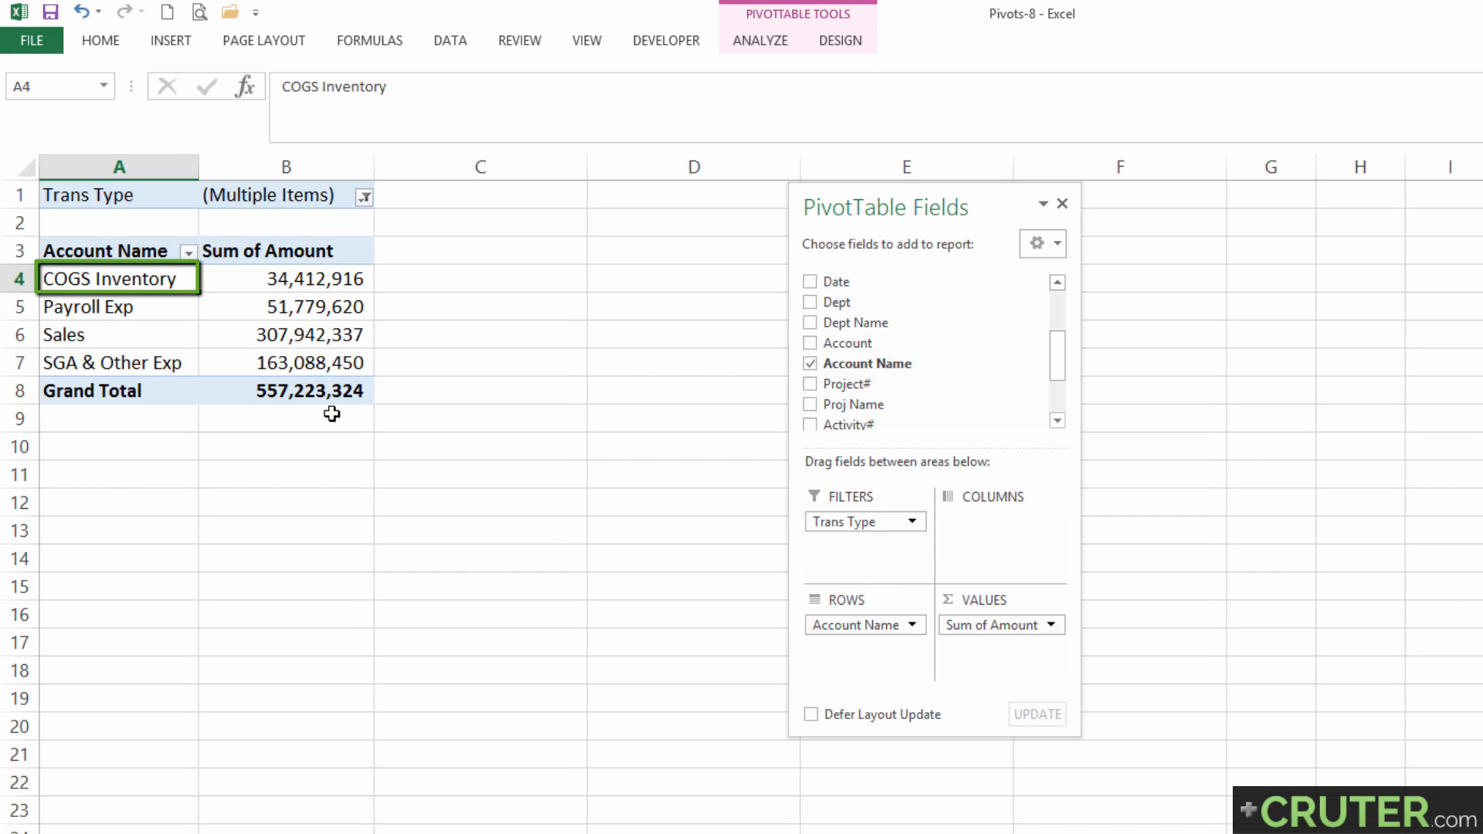
pyautogui.click(188, 254)
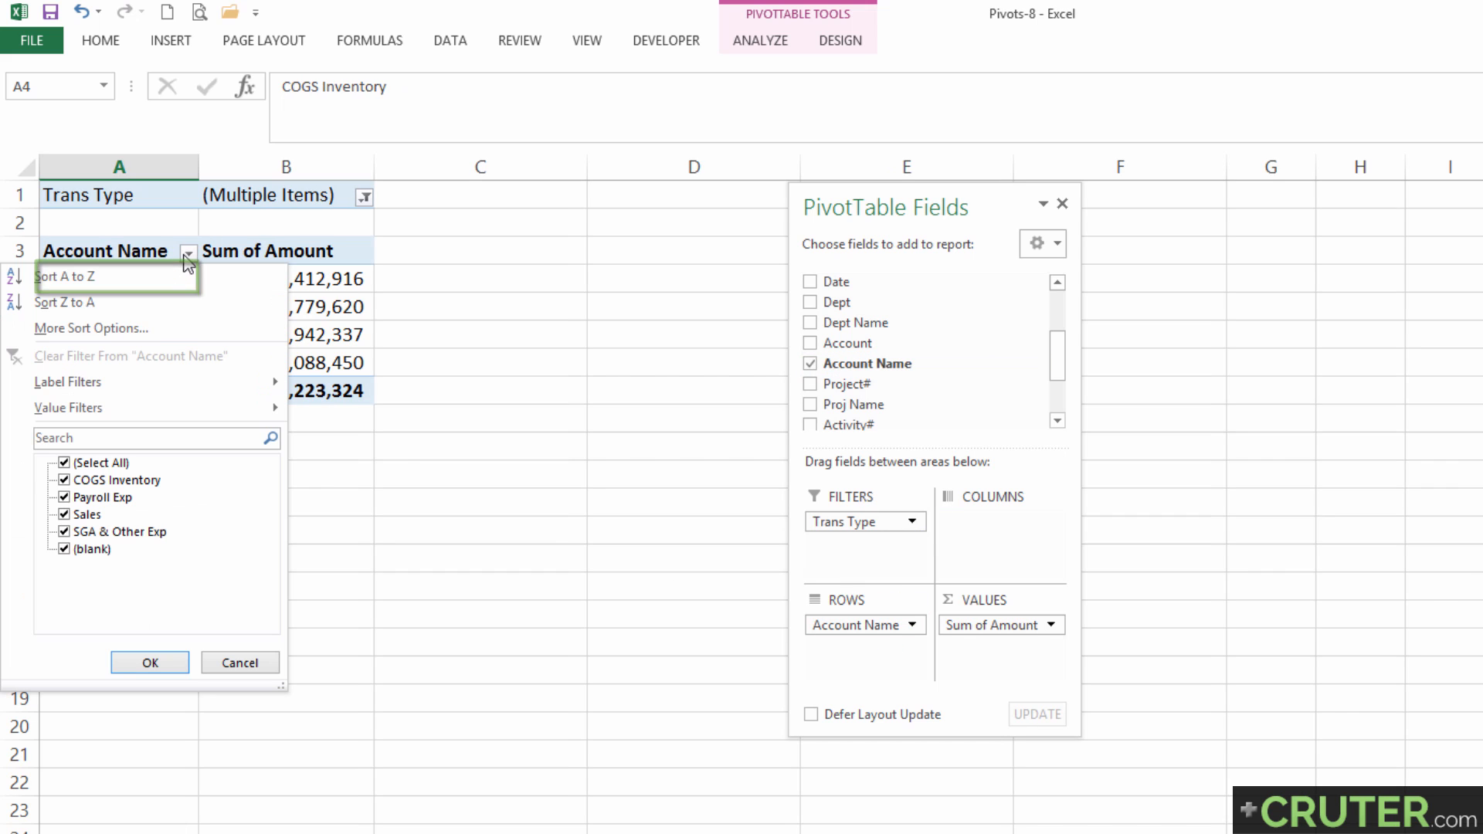
pyautogui.click(65, 462)
pyautogui.click(66, 480)
pyautogui.click(147, 663)
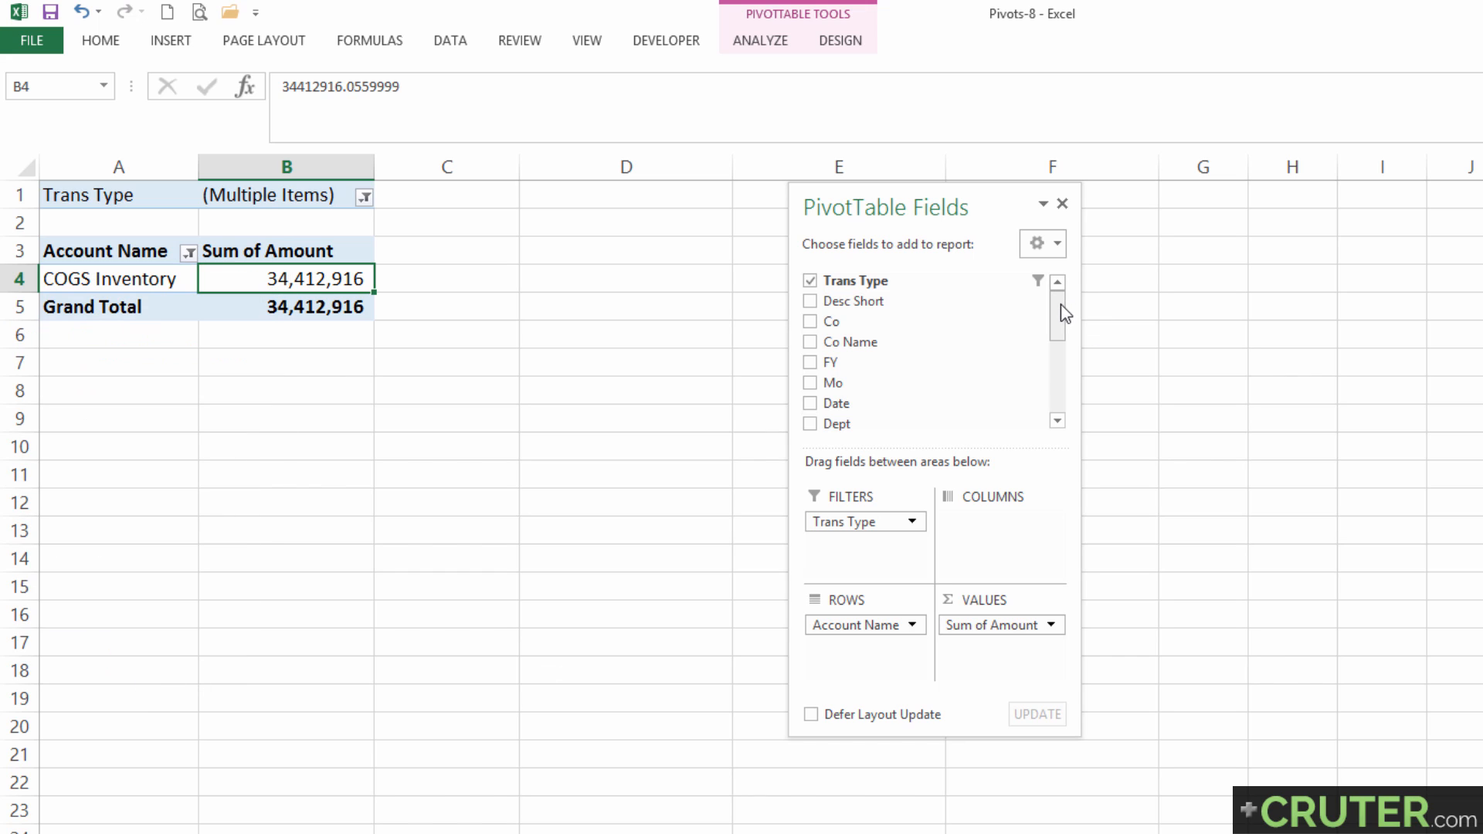
# Add Desc Short to the rows below Account Name and filter it to the top 5 items by Sum of Amount.
pyautogui.moveTo(876, 301); pyautogui.dragTo(889, 660)
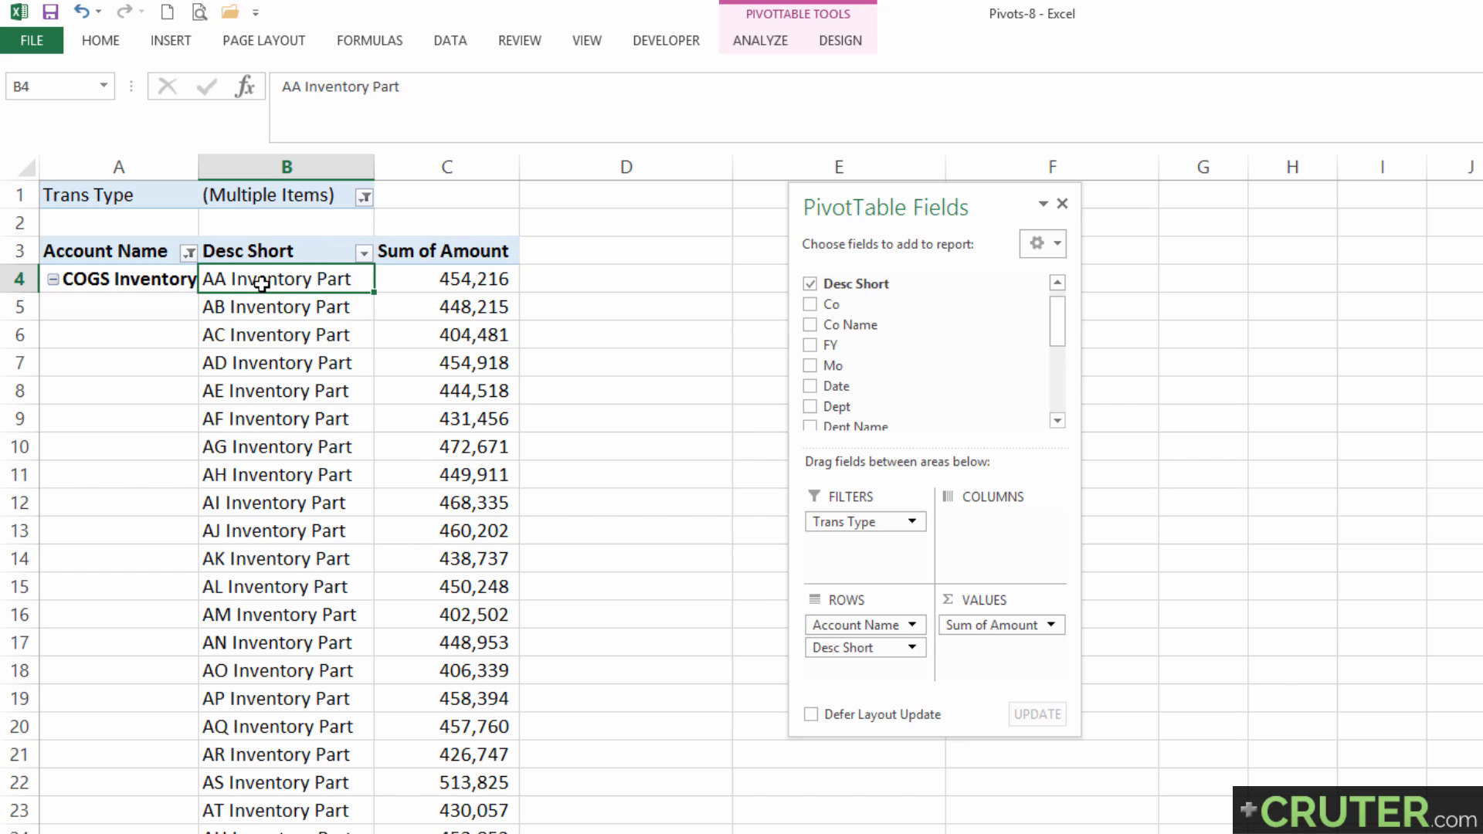
pyautogui.moveTo(255, 285); pyautogui.dragTo(248, 550)
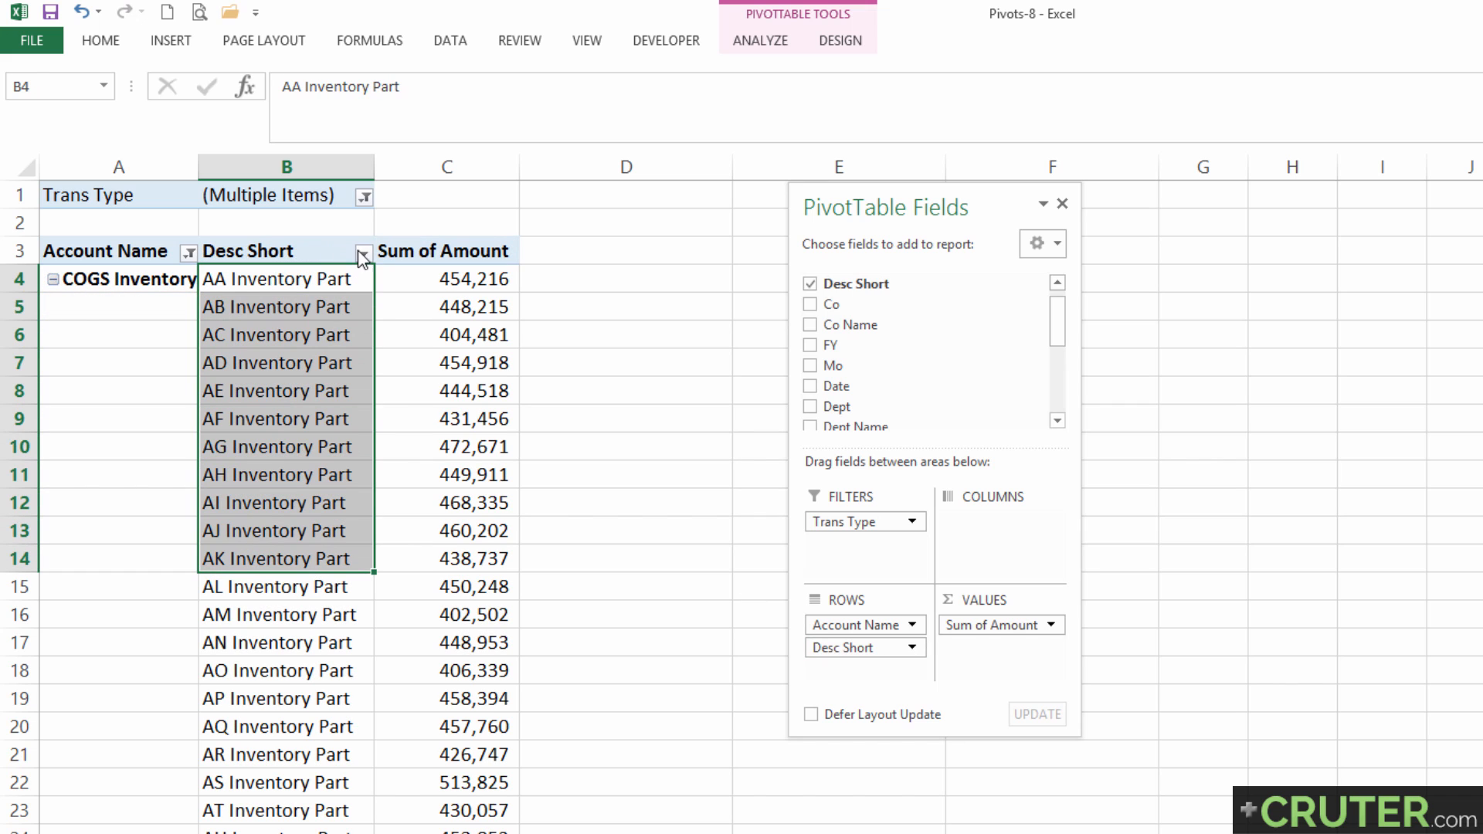
pyautogui.click(362, 255)
pyautogui.moveTo(275, 403)
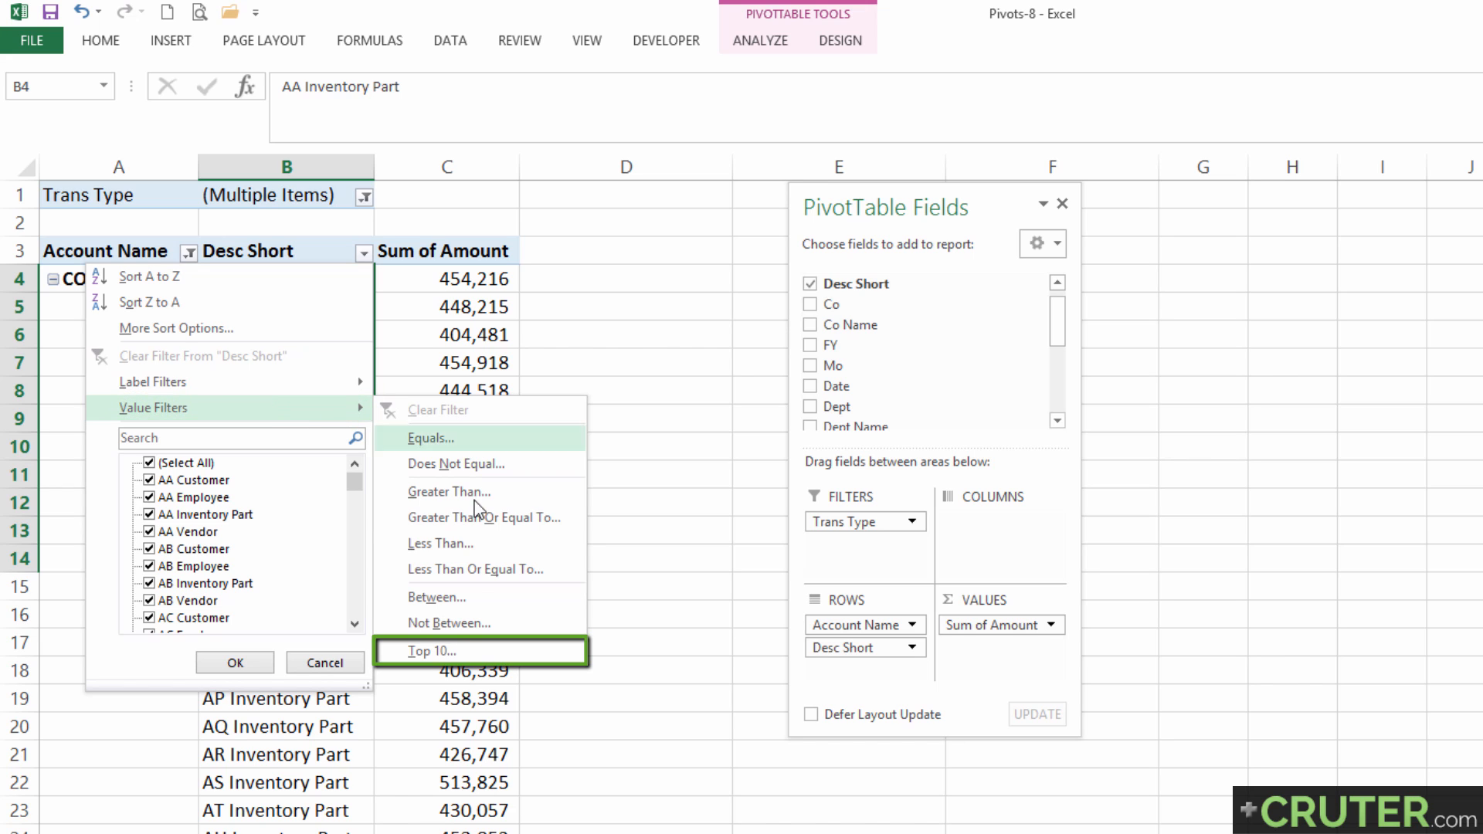
pyautogui.click(461, 649)
pyautogui.hotkey('shift', 'Tab')
pyautogui.hotkey('shift', 'Tab')
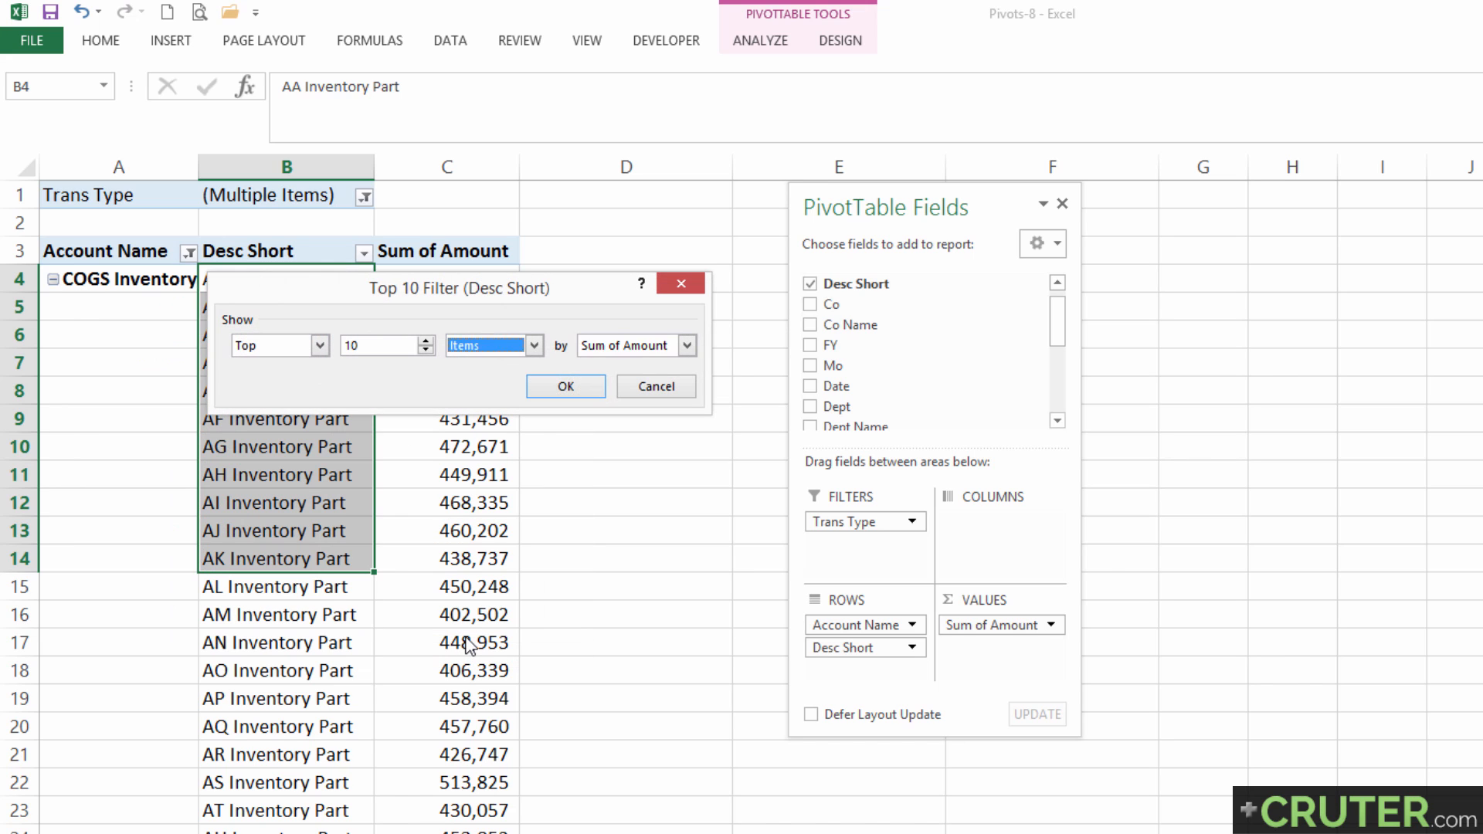
pyautogui.hotkey('shift', 'Tab')
pyautogui.write('5')
pyautogui.press('Return')
# Review the filtered inventory parts and their amounts in the pivot table.
pyautogui.moveTo(298, 281); pyautogui.dragTo(312, 387)
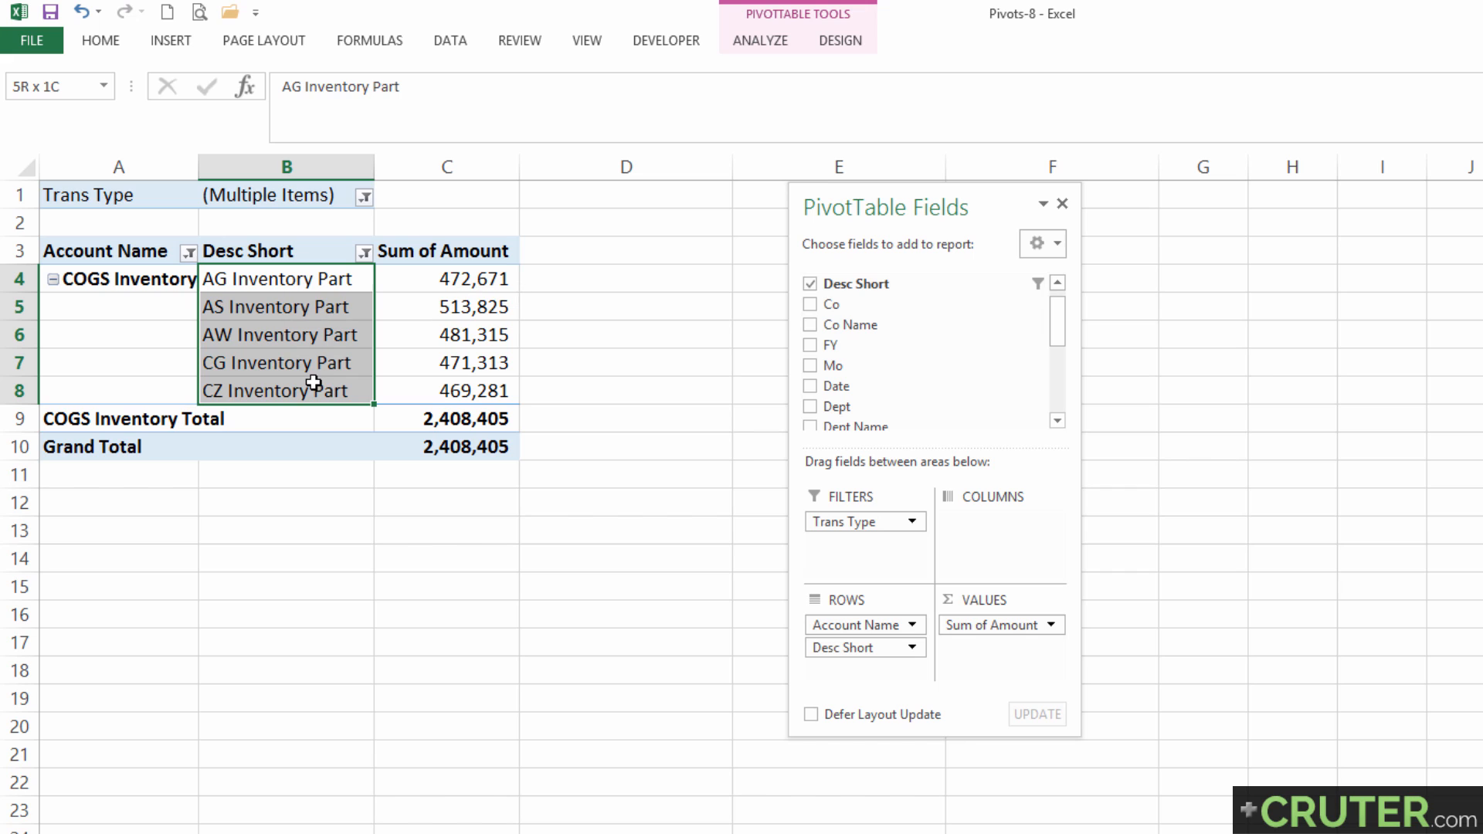
pyautogui.click(506, 279)
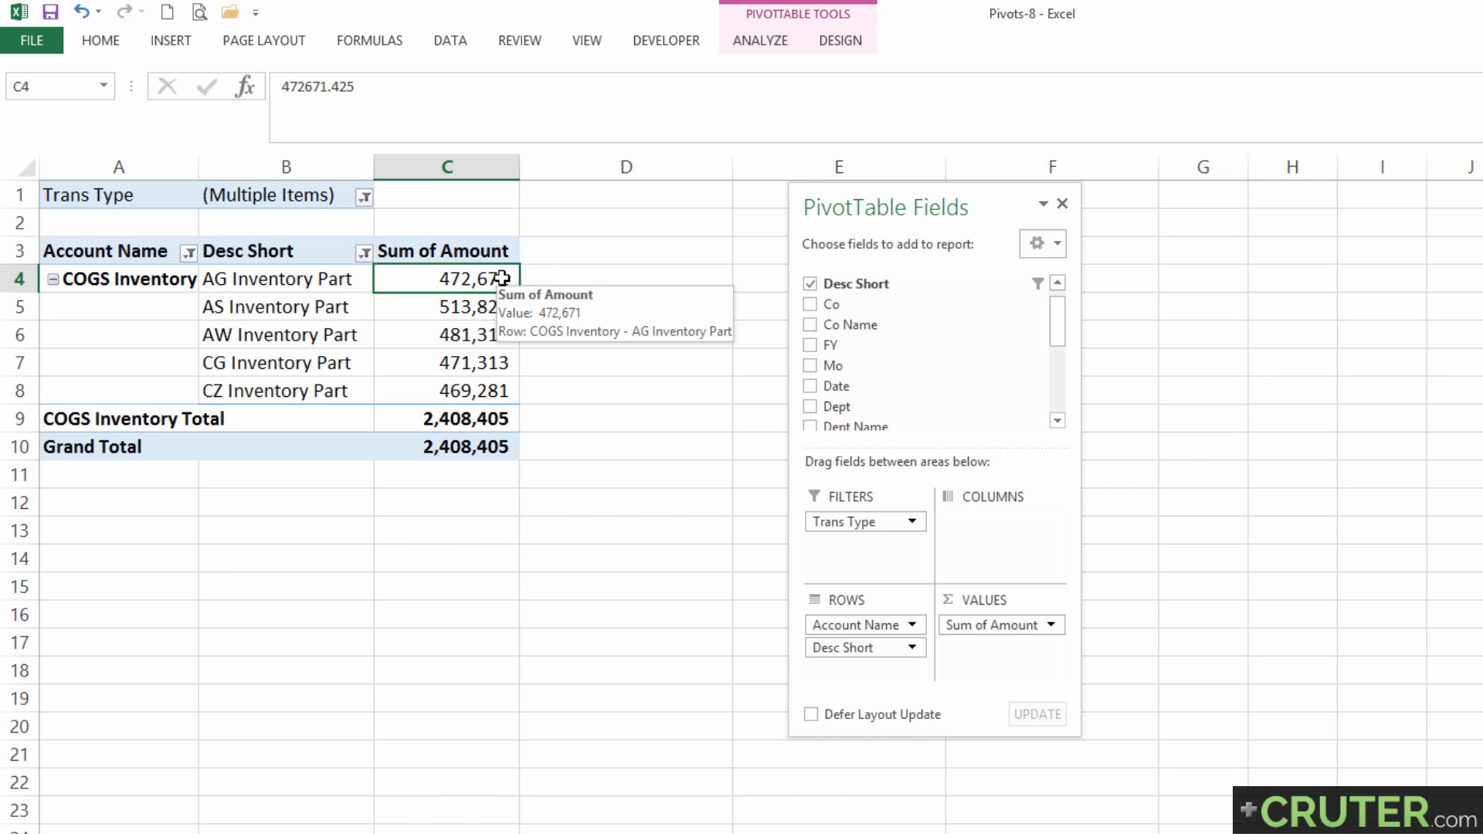
pyautogui.moveTo(502, 278); pyautogui.dragTo(502, 384)
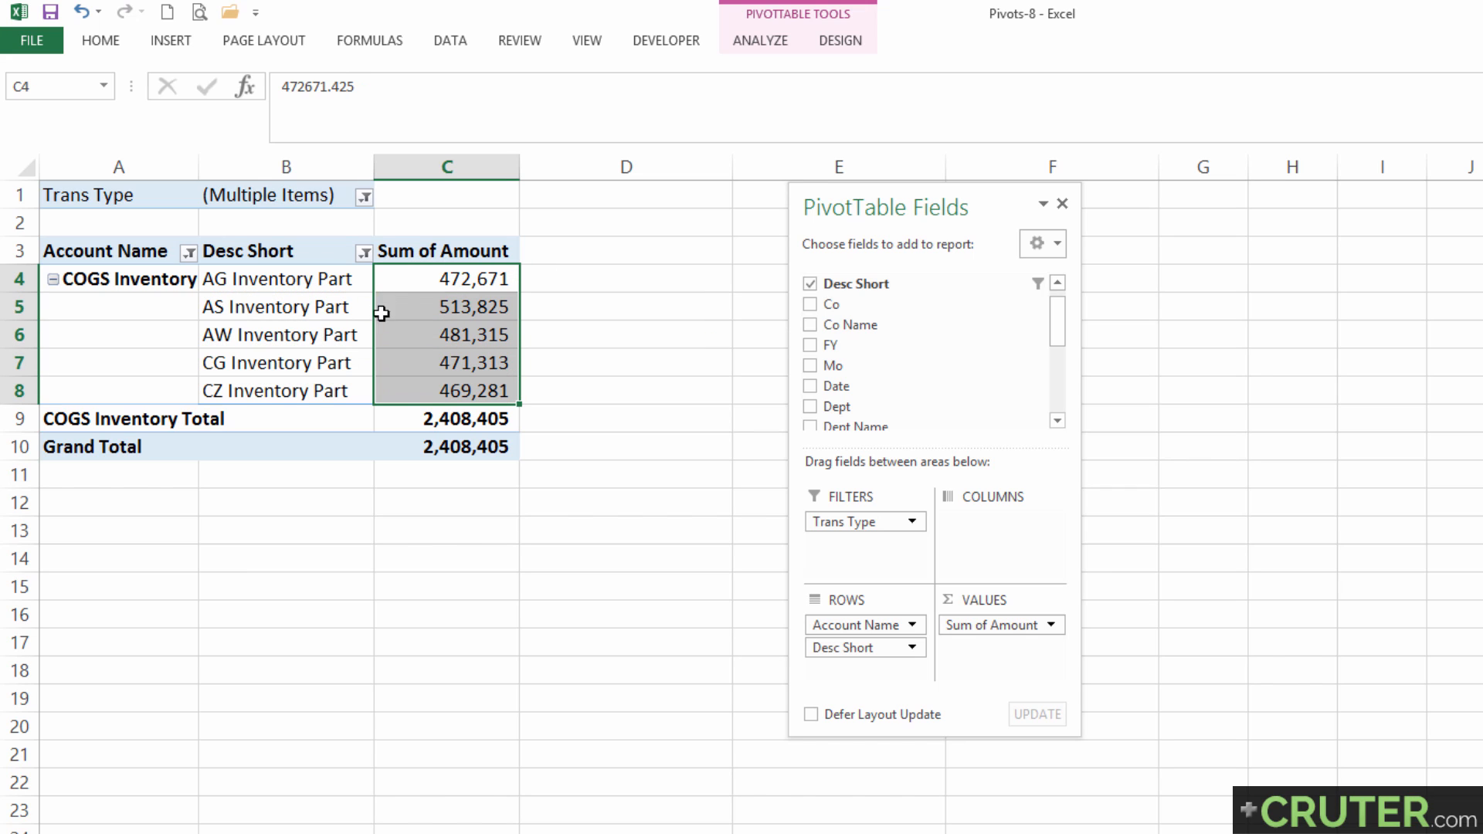
pyautogui.click(406, 280)
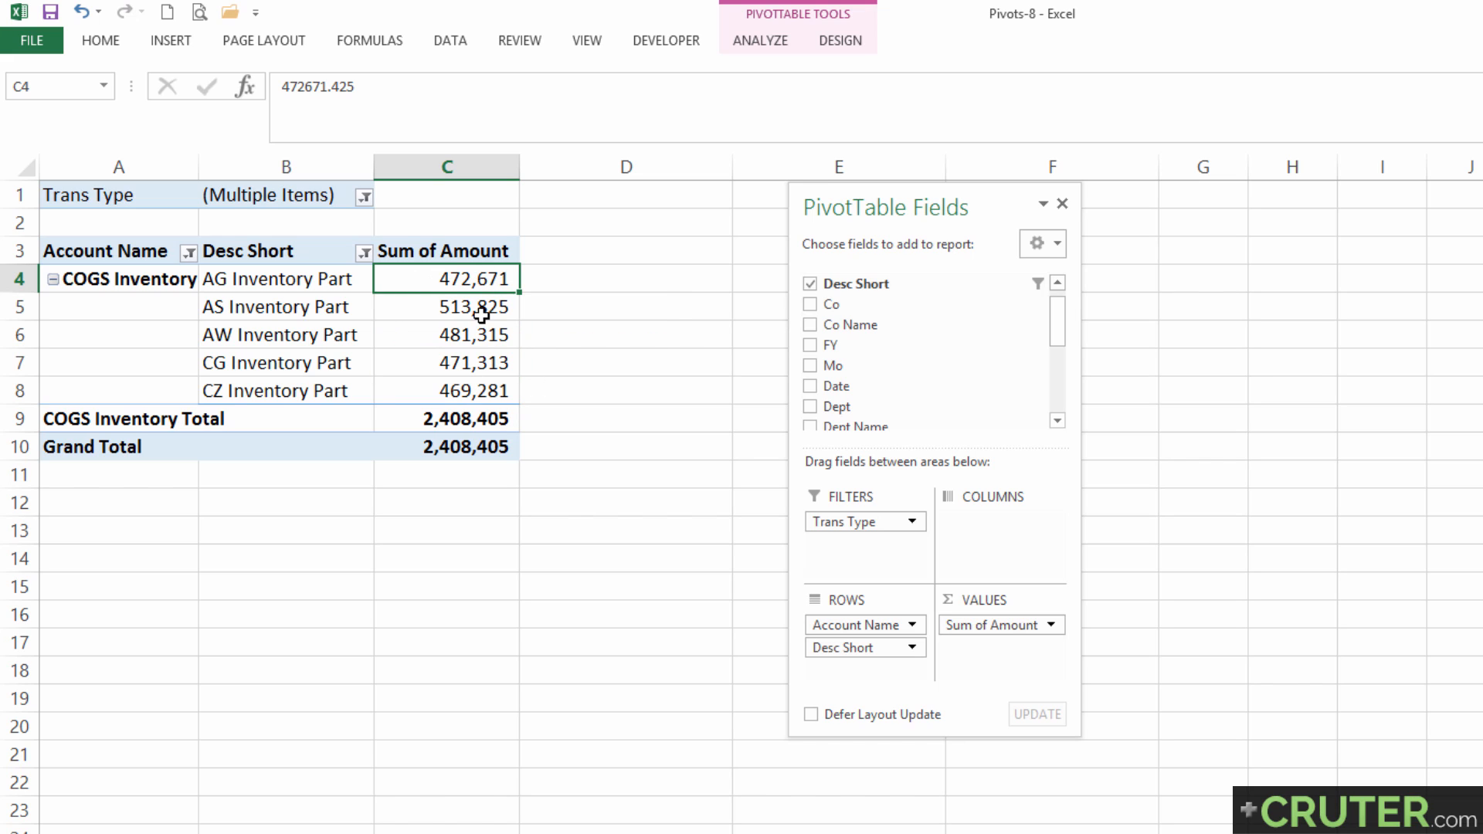
pyautogui.moveTo(437, 285)
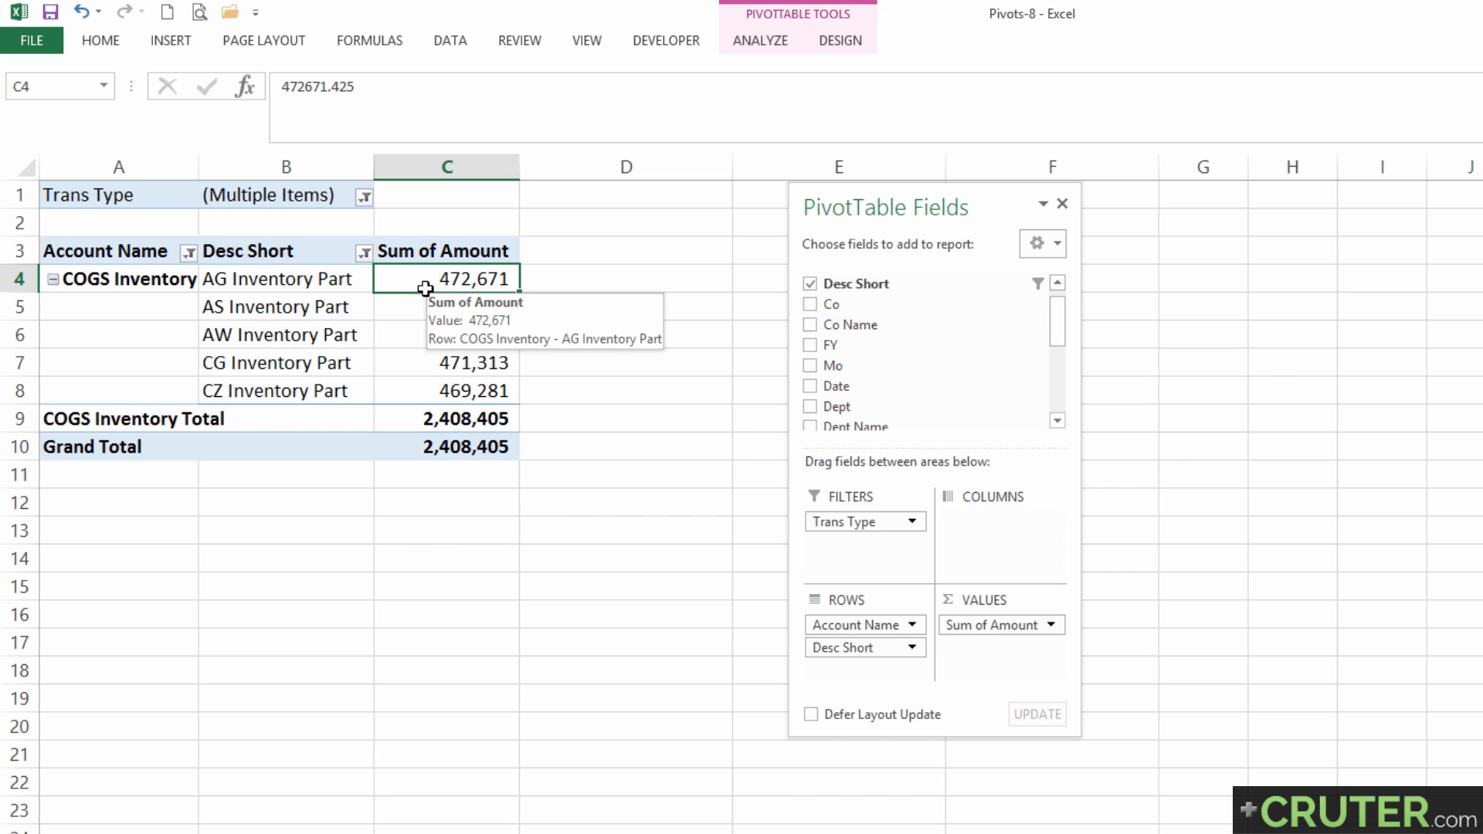
# Add Qty to the pivot values ahead of Sum of Amount, summarize it by Sum, and check the AG Inventory Part quantity and amount.
pyautogui.moveTo(1058, 324); pyautogui.dragTo(1058, 374)
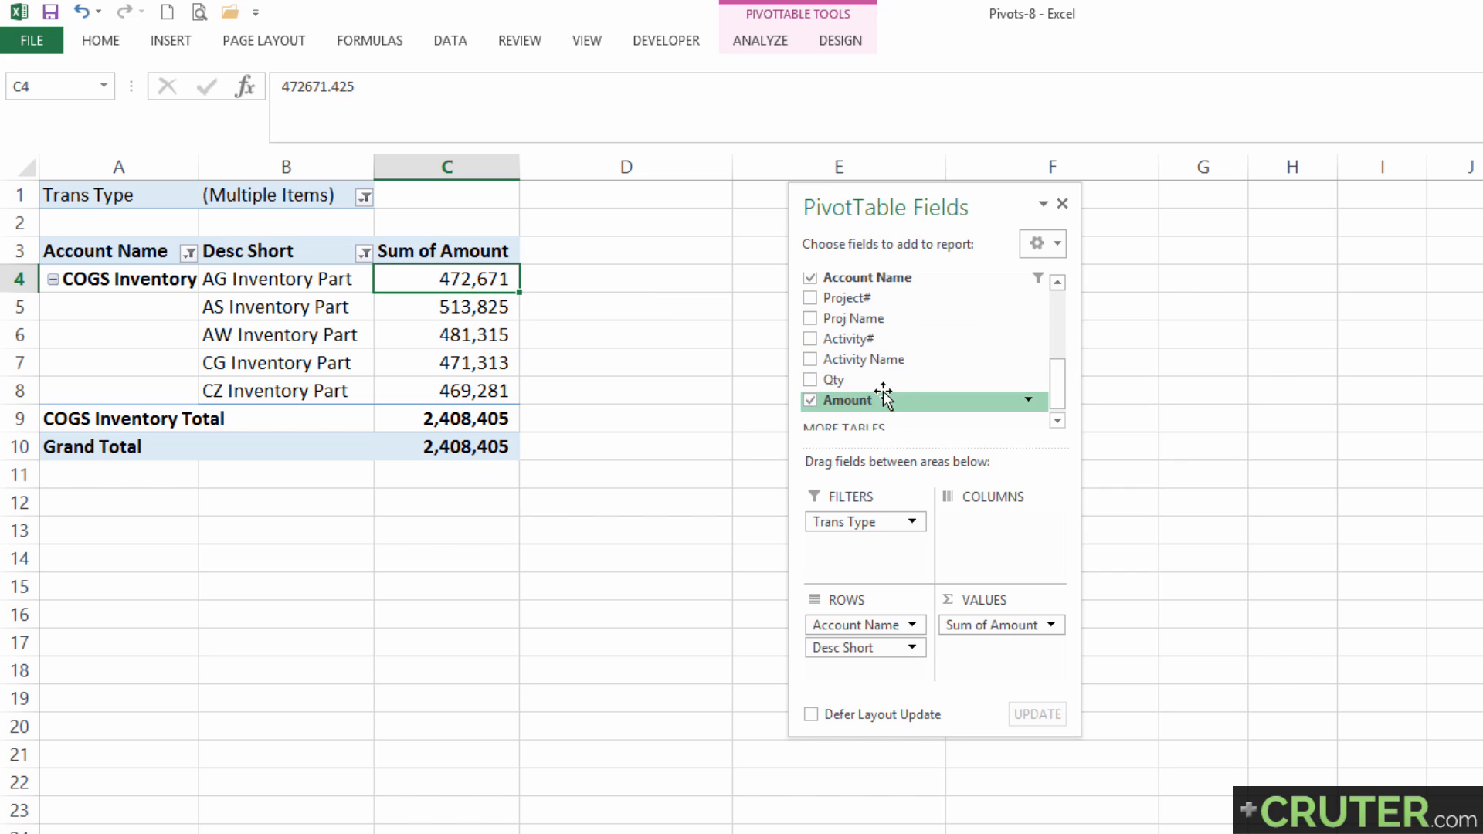
pyautogui.moveTo(881, 381); pyautogui.dragTo(992, 624)
pyautogui.click(425, 253)
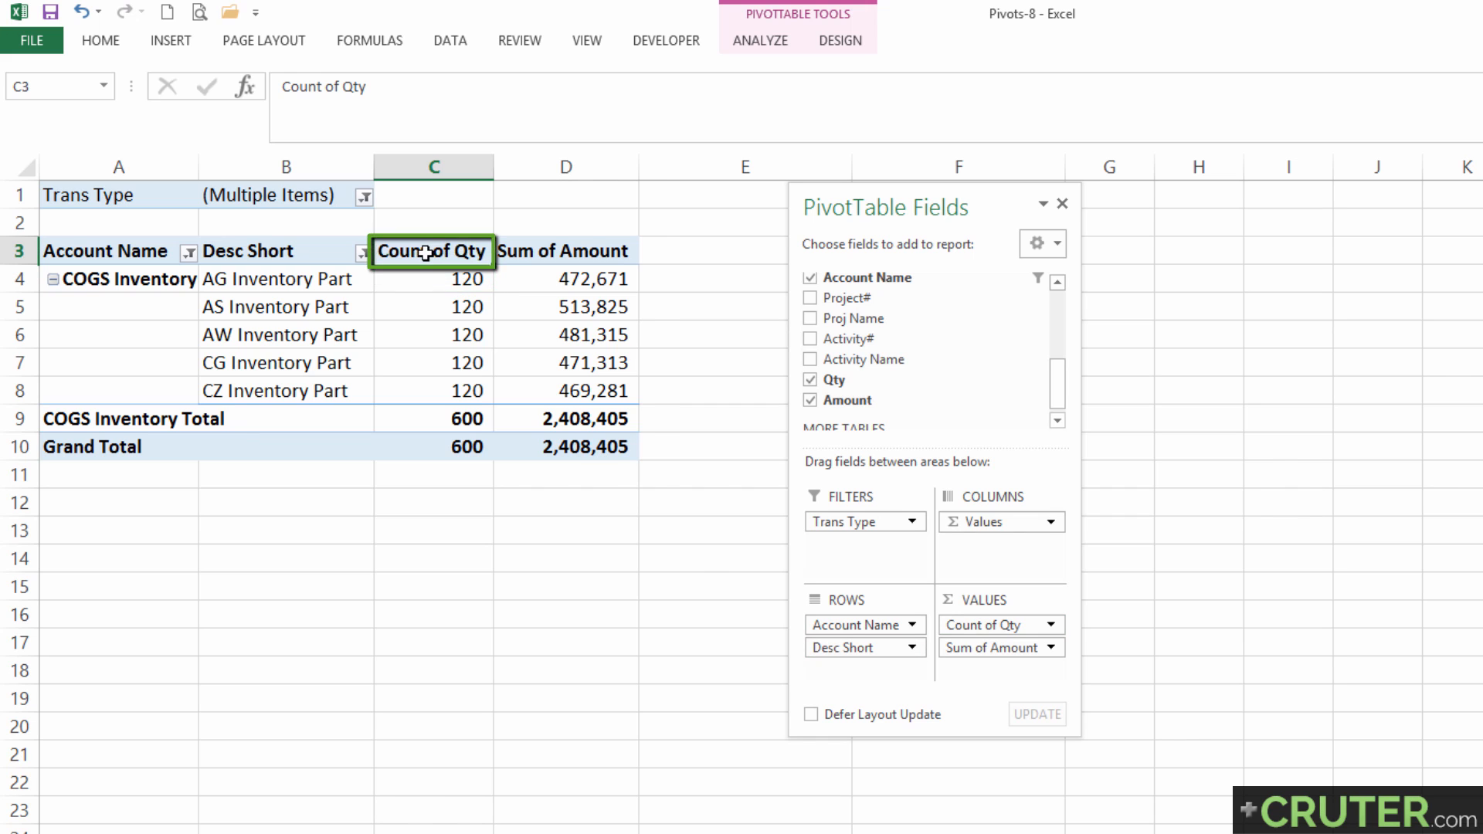
pyautogui.doubleClick(425, 253)
pyautogui.click(305, 361)
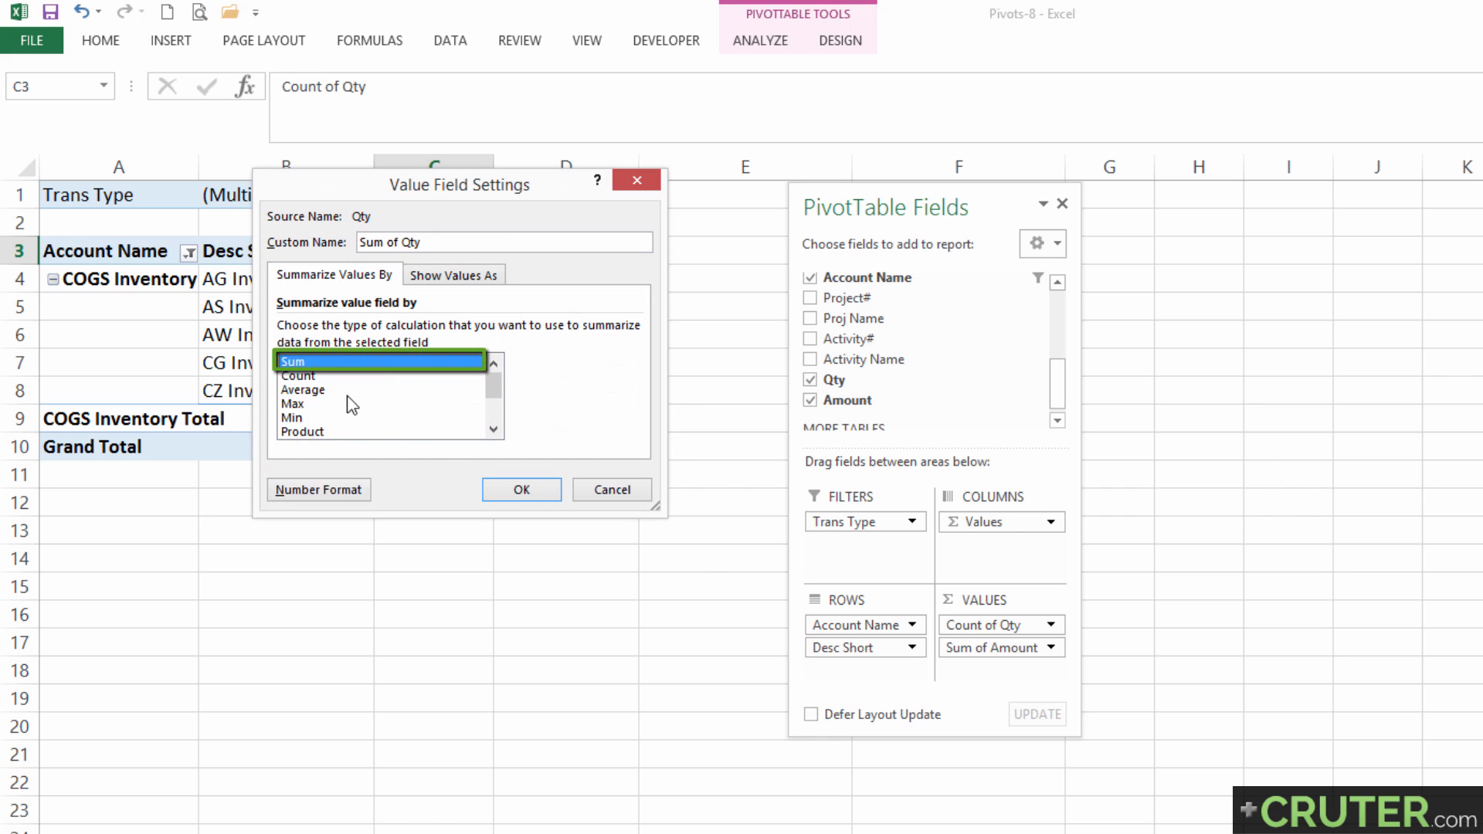
pyautogui.click(522, 489)
pyautogui.click(398, 285)
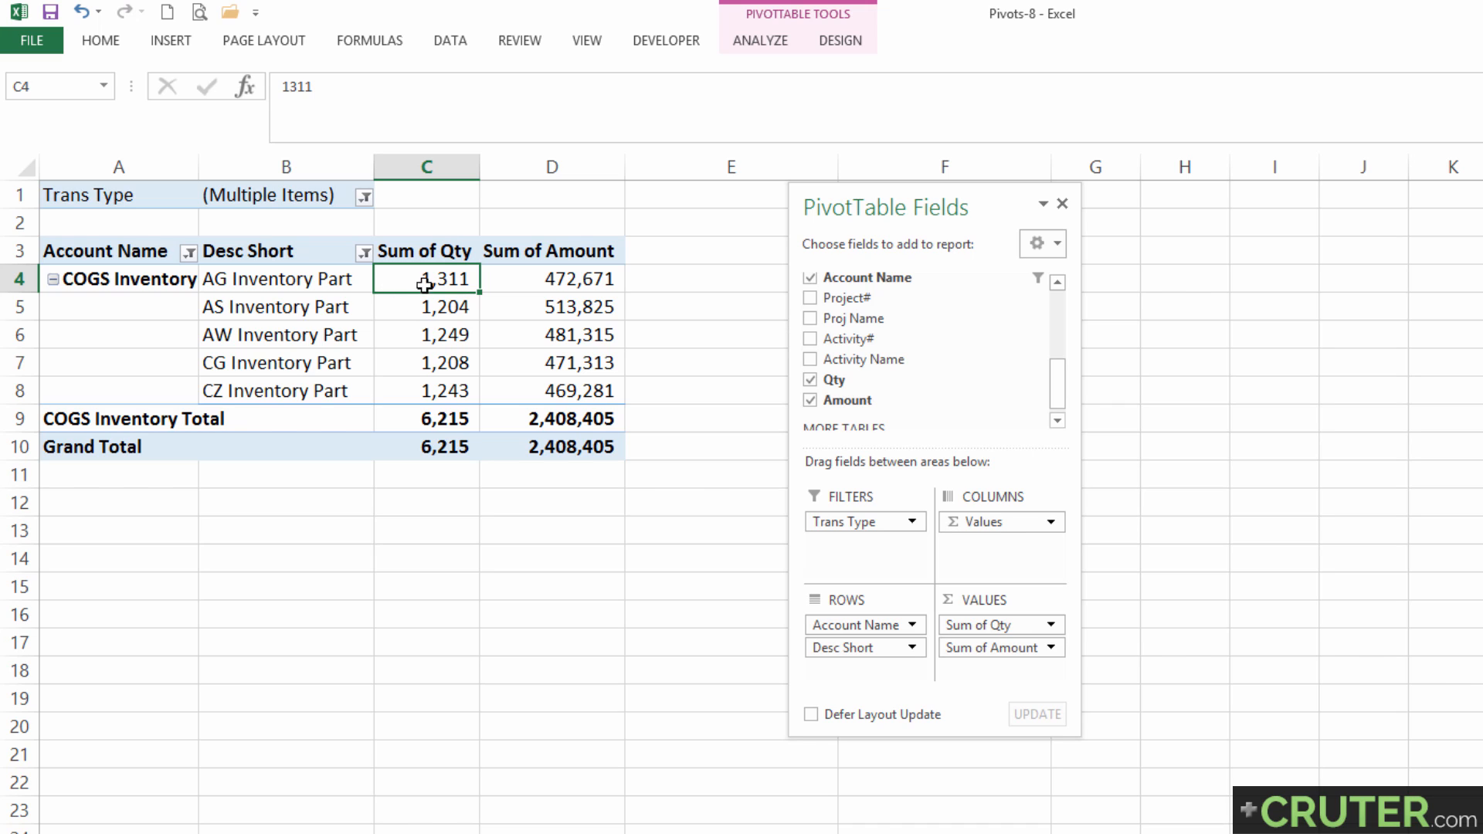
pyautogui.click(533, 288)
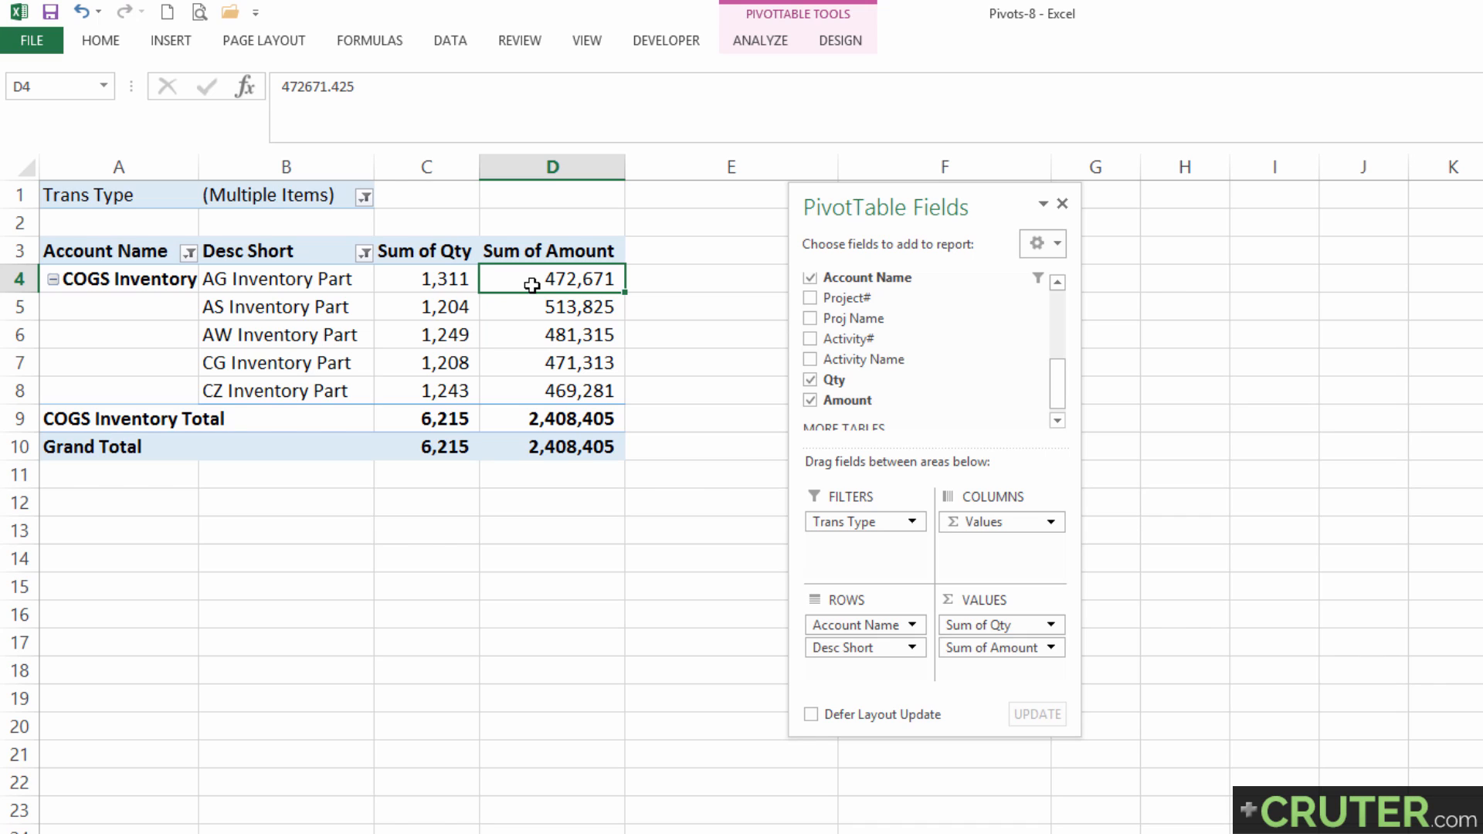
# Calculate the AG Inventory Part price per piece in cell E4 with the formula =D4/C4.
pyautogui.moveTo(830, 205); pyautogui.dragTo(886, 205)
pyautogui.click(663, 288)
pyautogui.write('=')
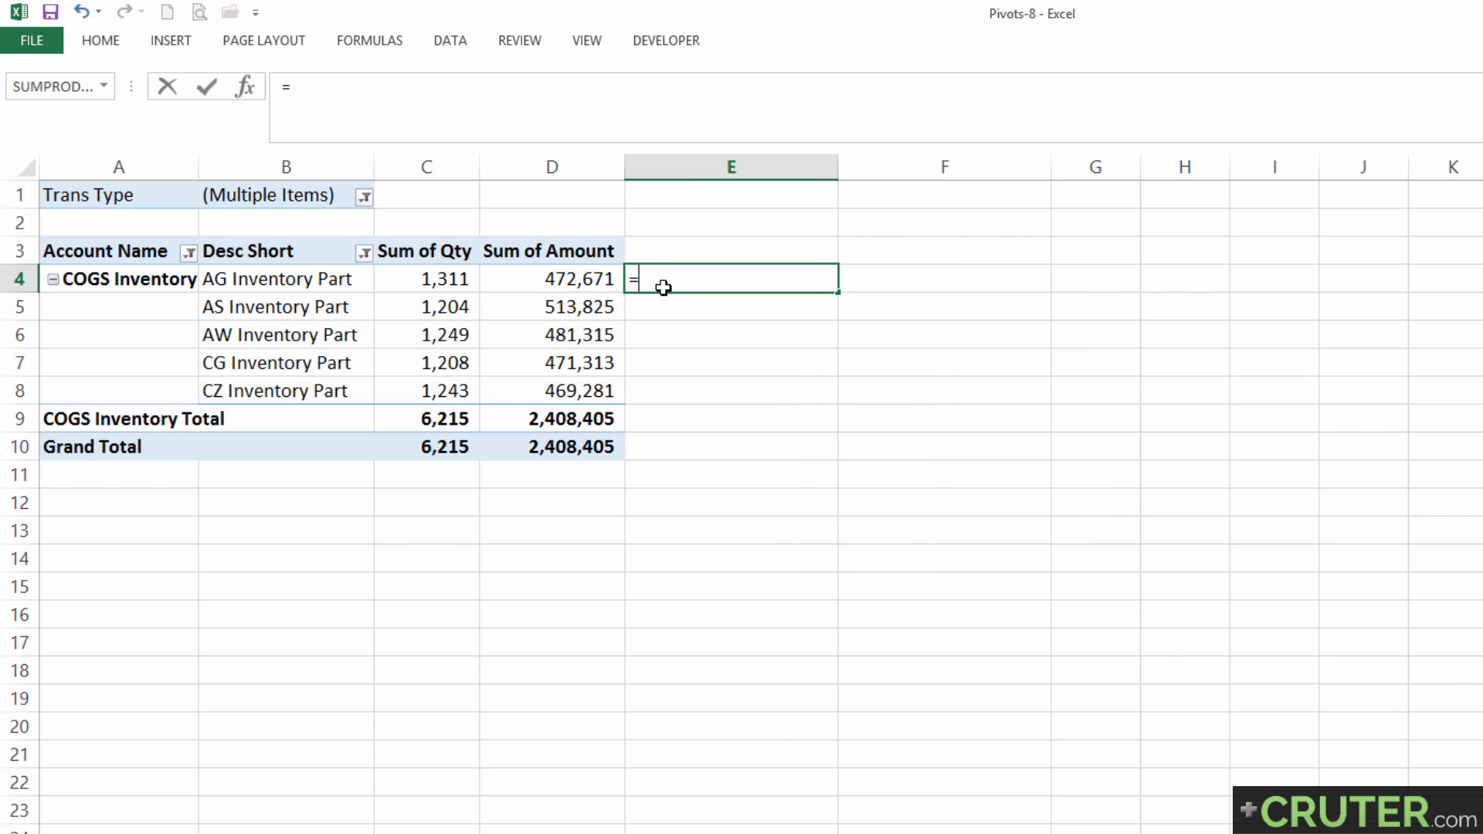
pyautogui.press('Left')
pyautogui.write('/')
pyautogui.press('Left')
pyautogui.press('Left')
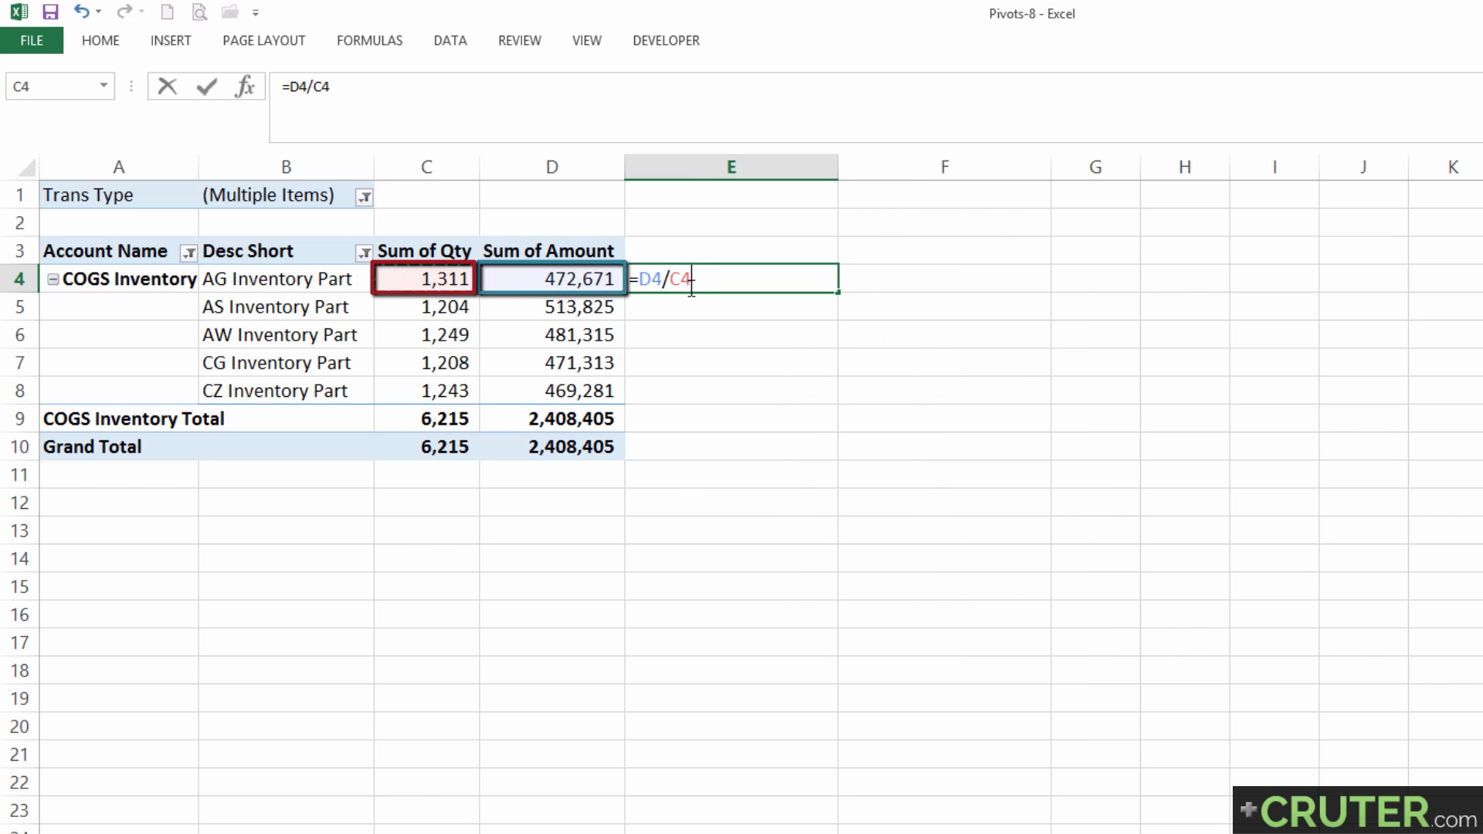
pyautogui.press('Return')
# Format E4 as a number with two decimals and fill its formula down through E10.
pyautogui.click(691, 288)
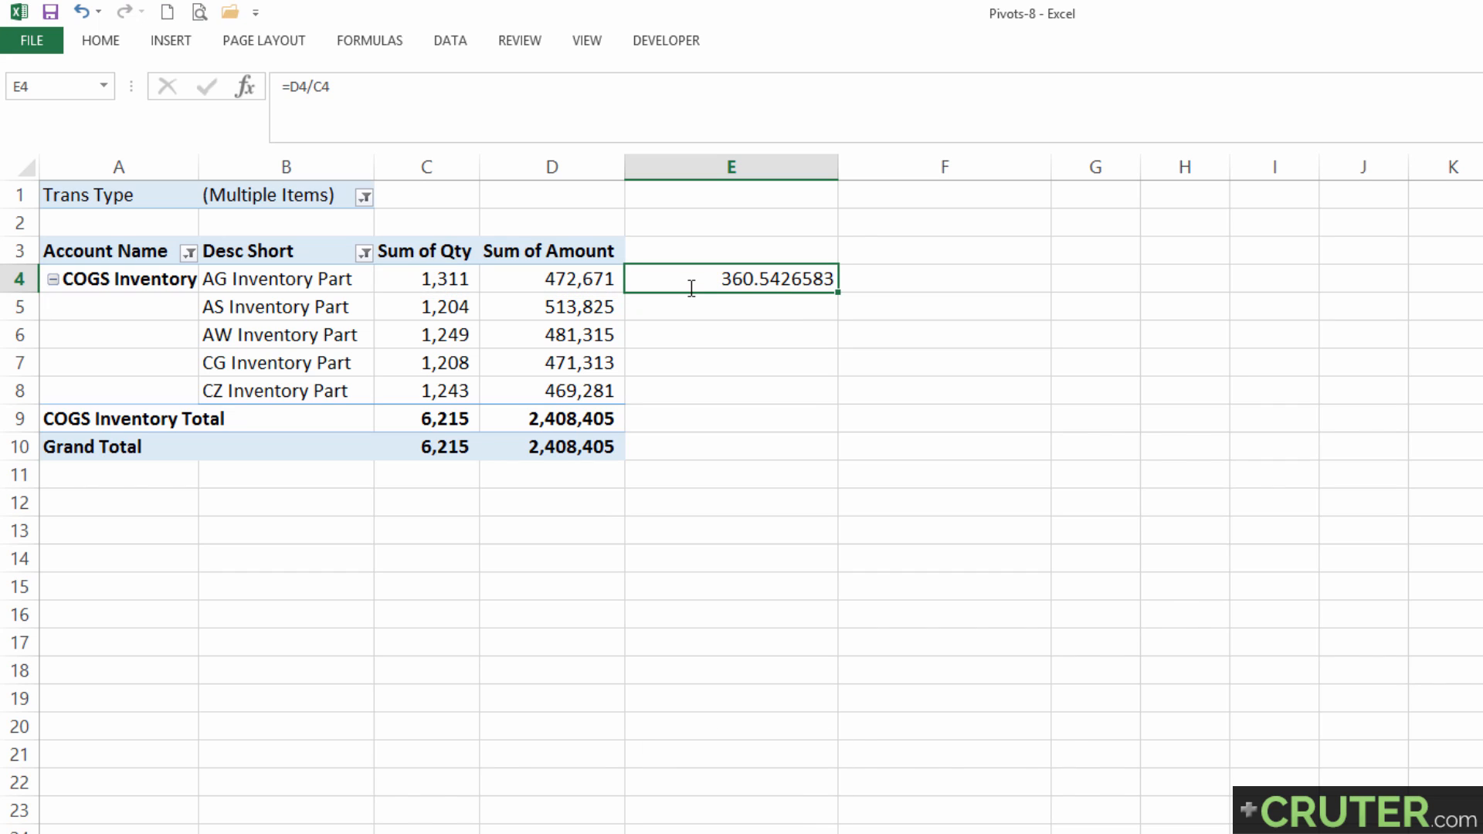
pyautogui.hotkey('ctrl', 'shift', '1')
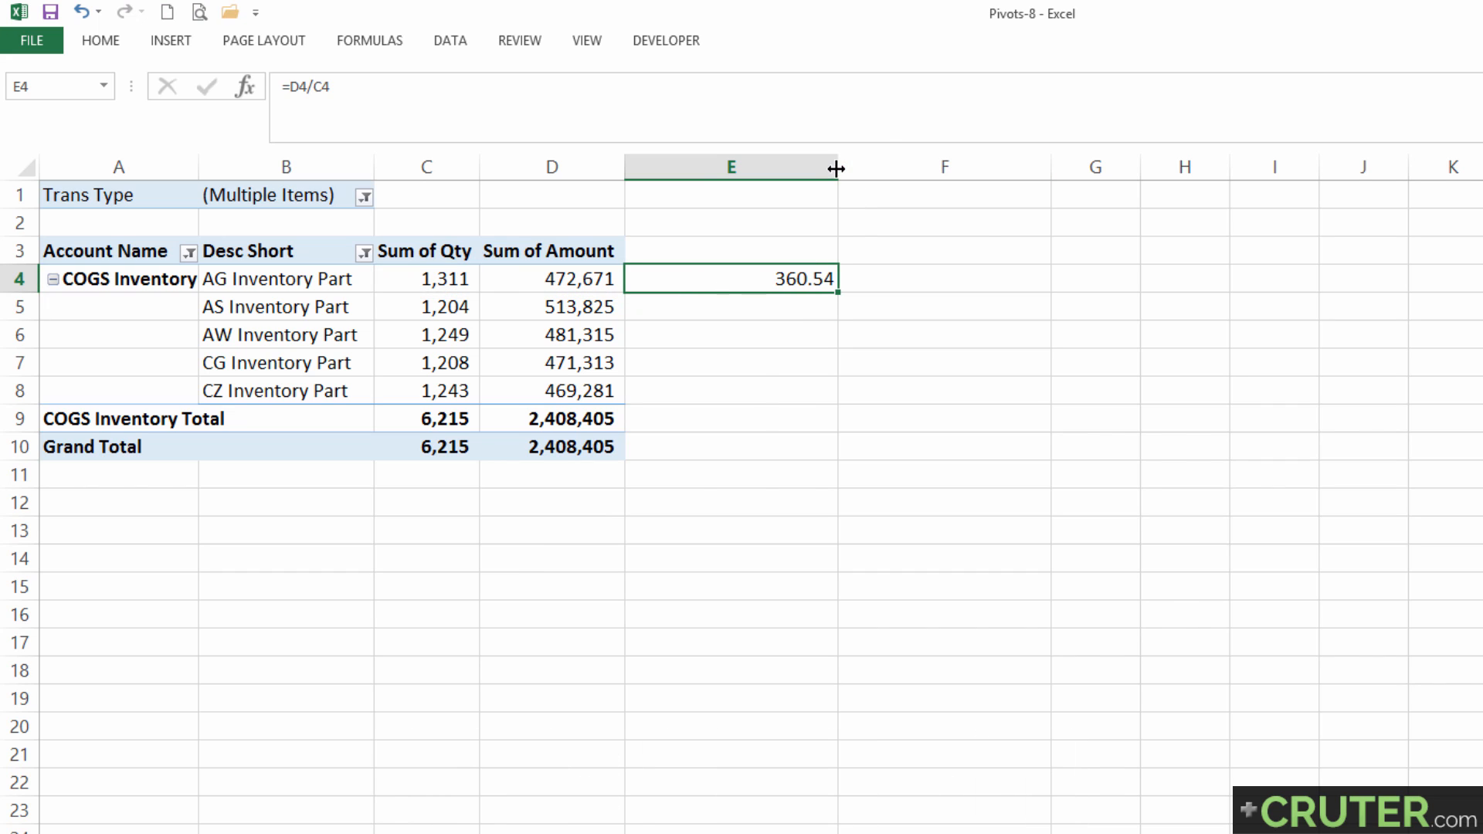
pyautogui.moveTo(837, 167); pyautogui.dragTo(704, 168)
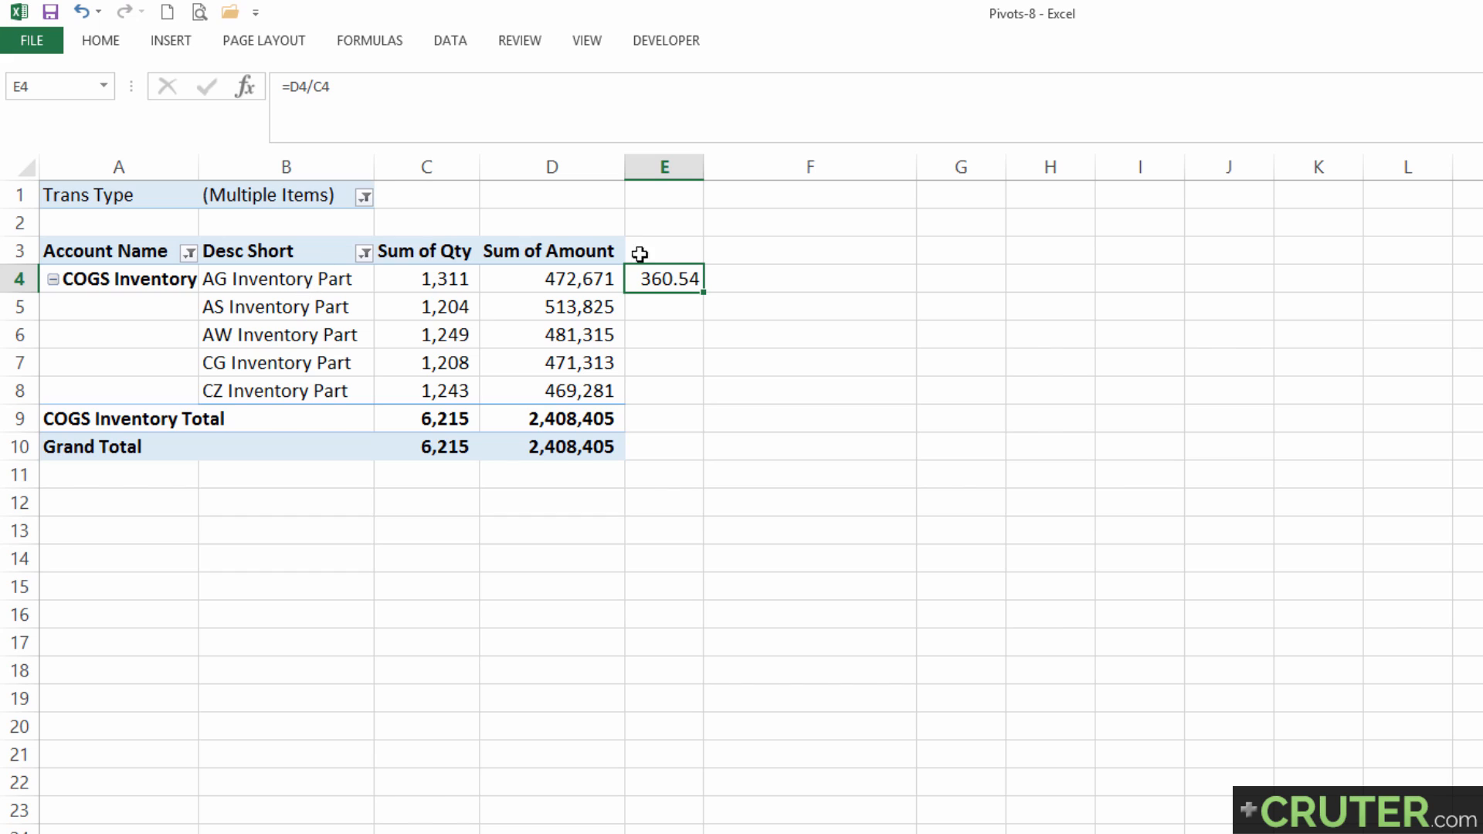
pyautogui.doubleClick(703, 292)
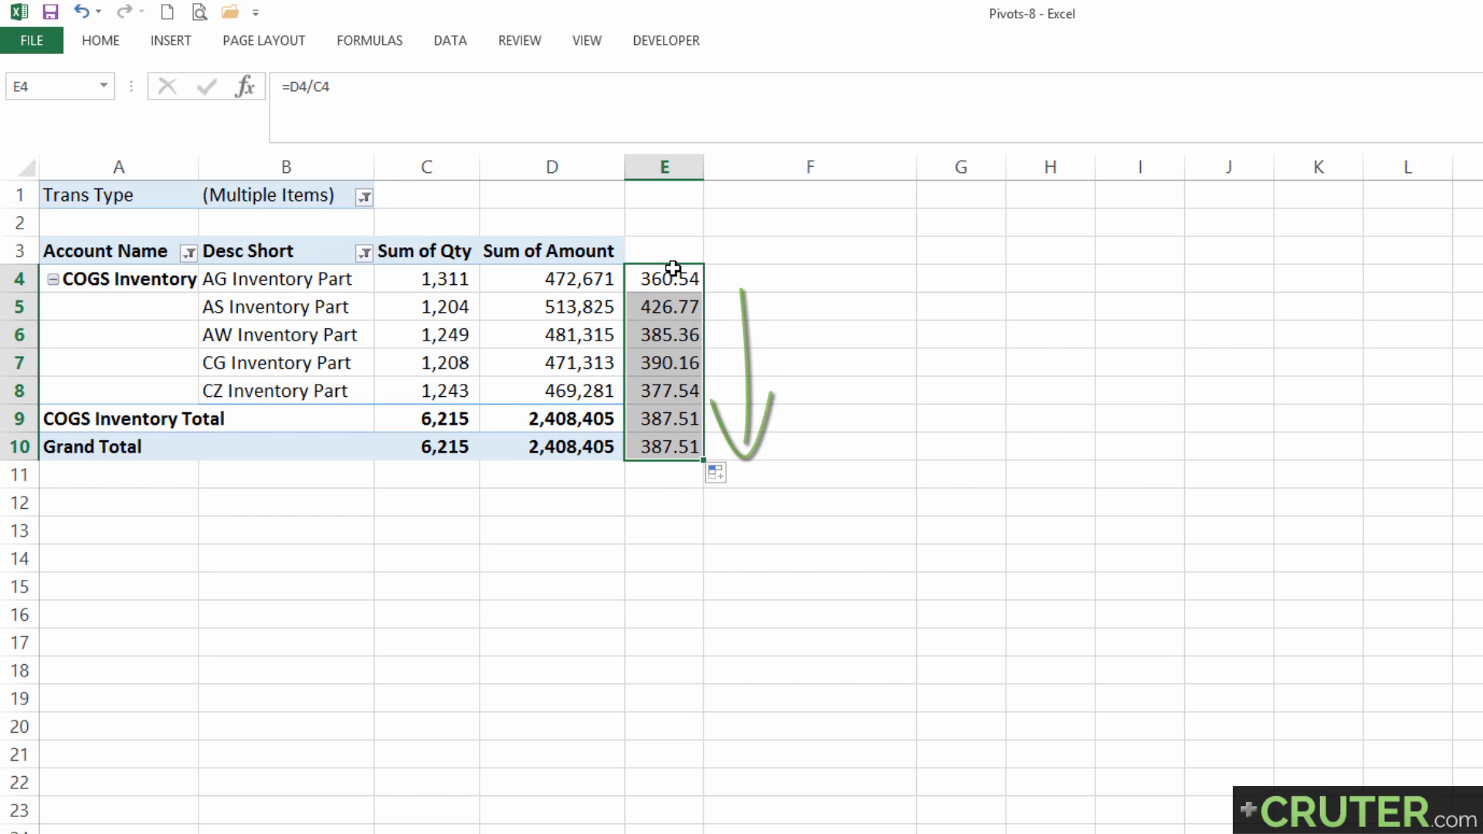
# Delete the price formulas in E4:E10 and select a value inside the pivot table.
pyautogui.moveTo(672, 275); pyautogui.dragTo(672, 379)
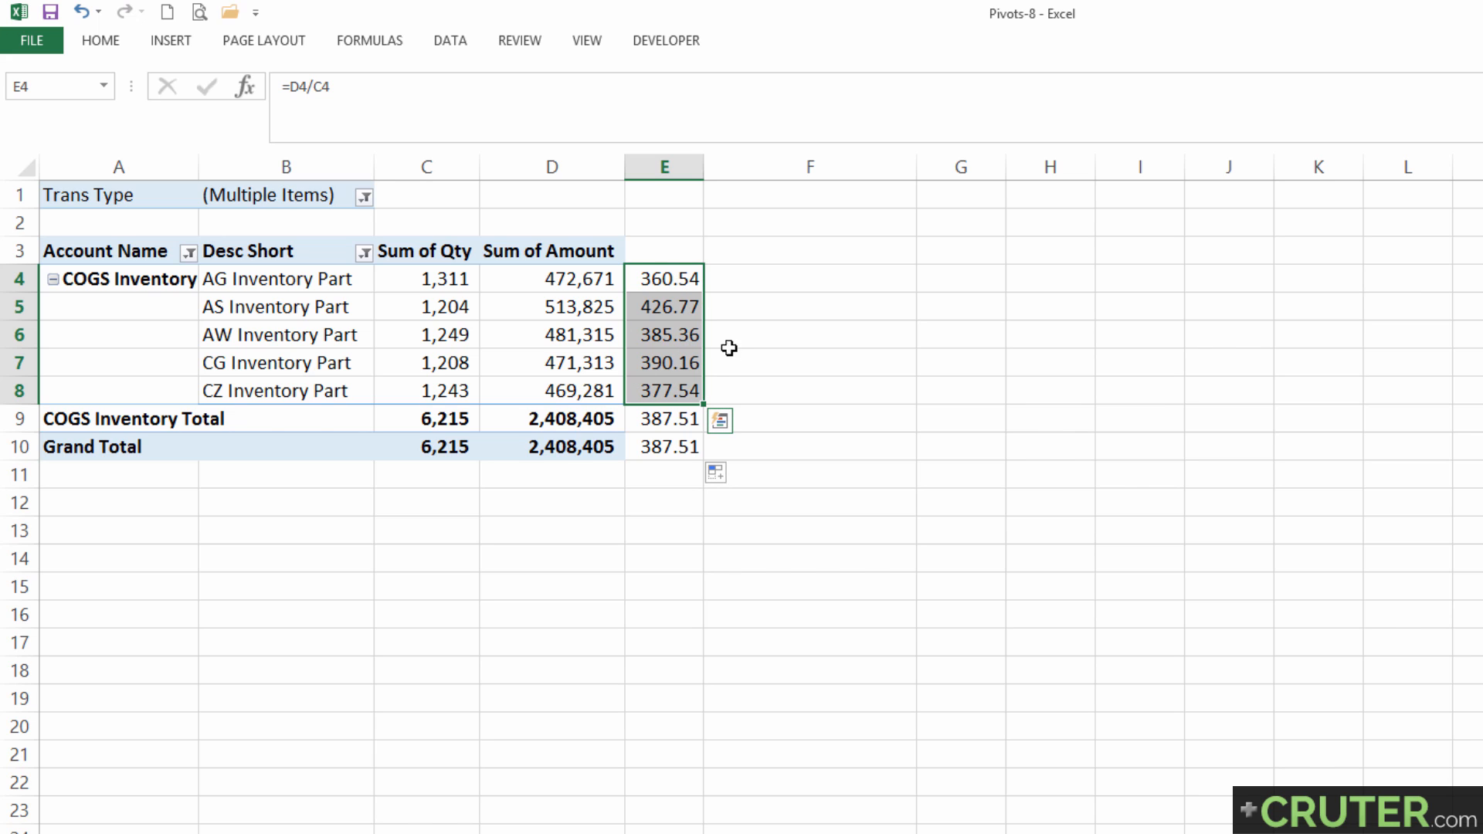
pyautogui.hotkey('ctrl', 'shift', 'Down')
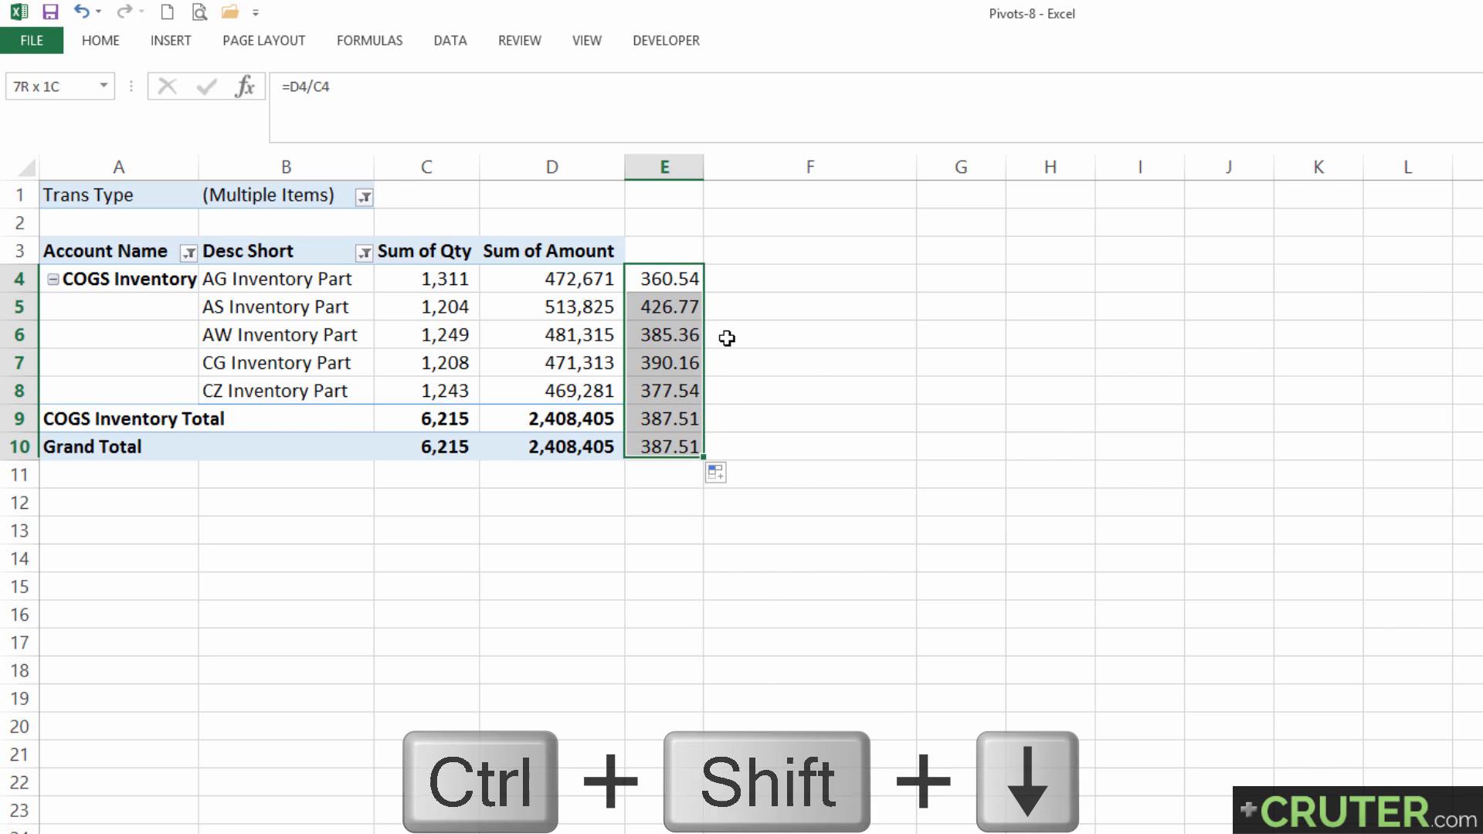
pyautogui.press('Delete')
pyautogui.press('Left')
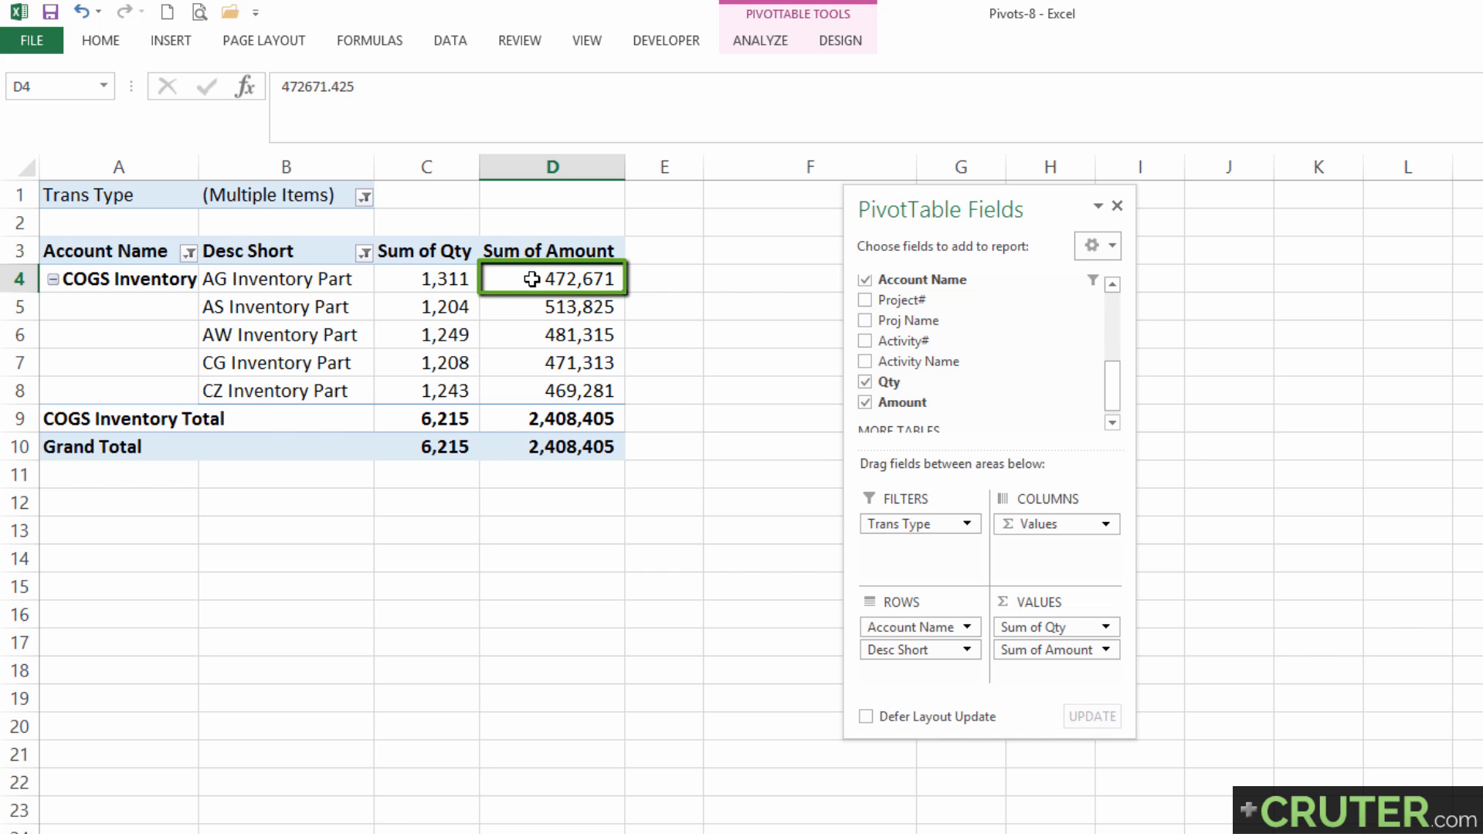
# Add a calculated field named PiecePrice with the formula = Amount/ Qty to the pivot table and select its values in E4:E10.
pyautogui.click(771, 41)
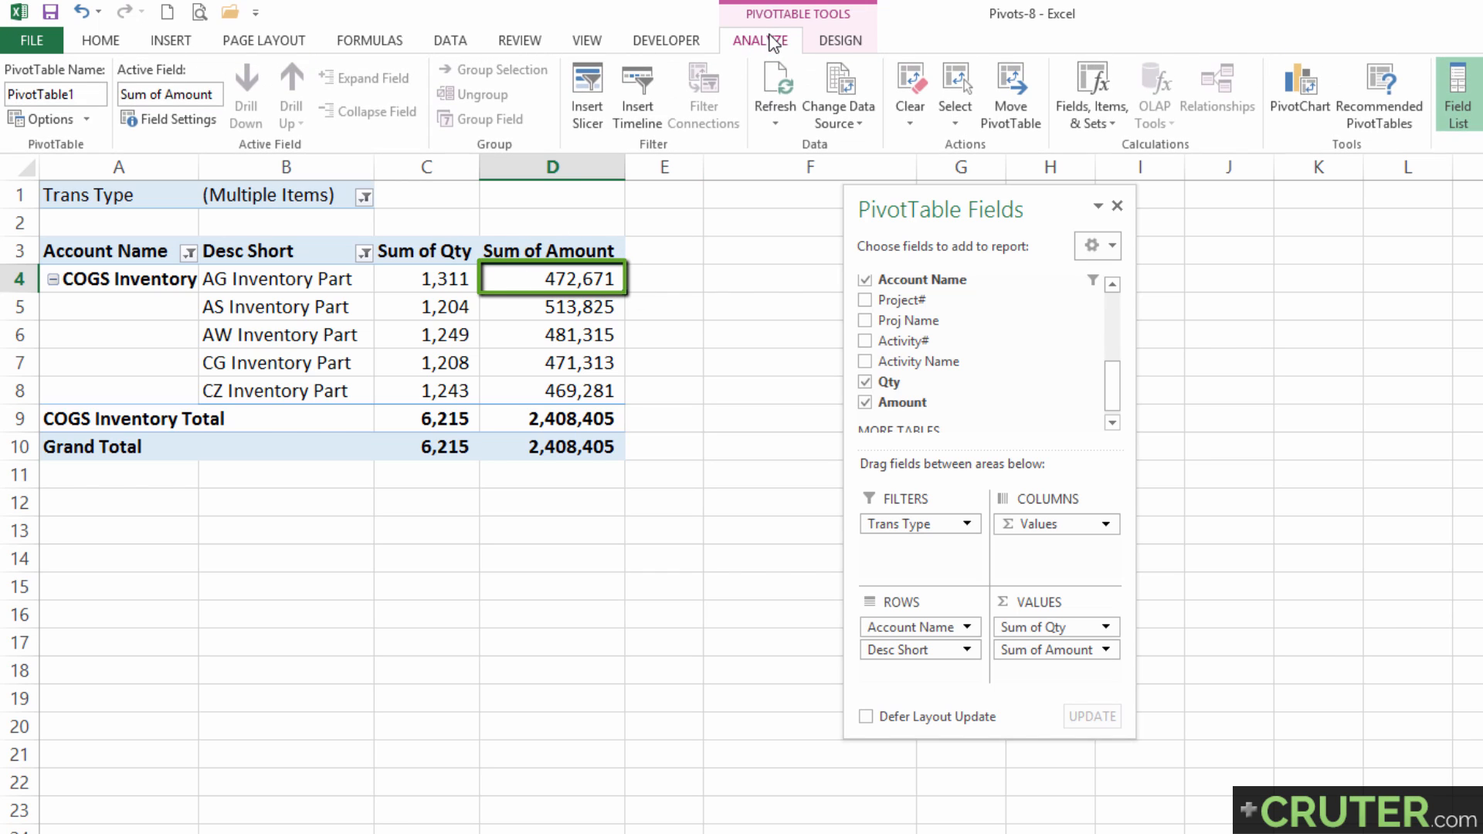
pyautogui.click(1075, 125)
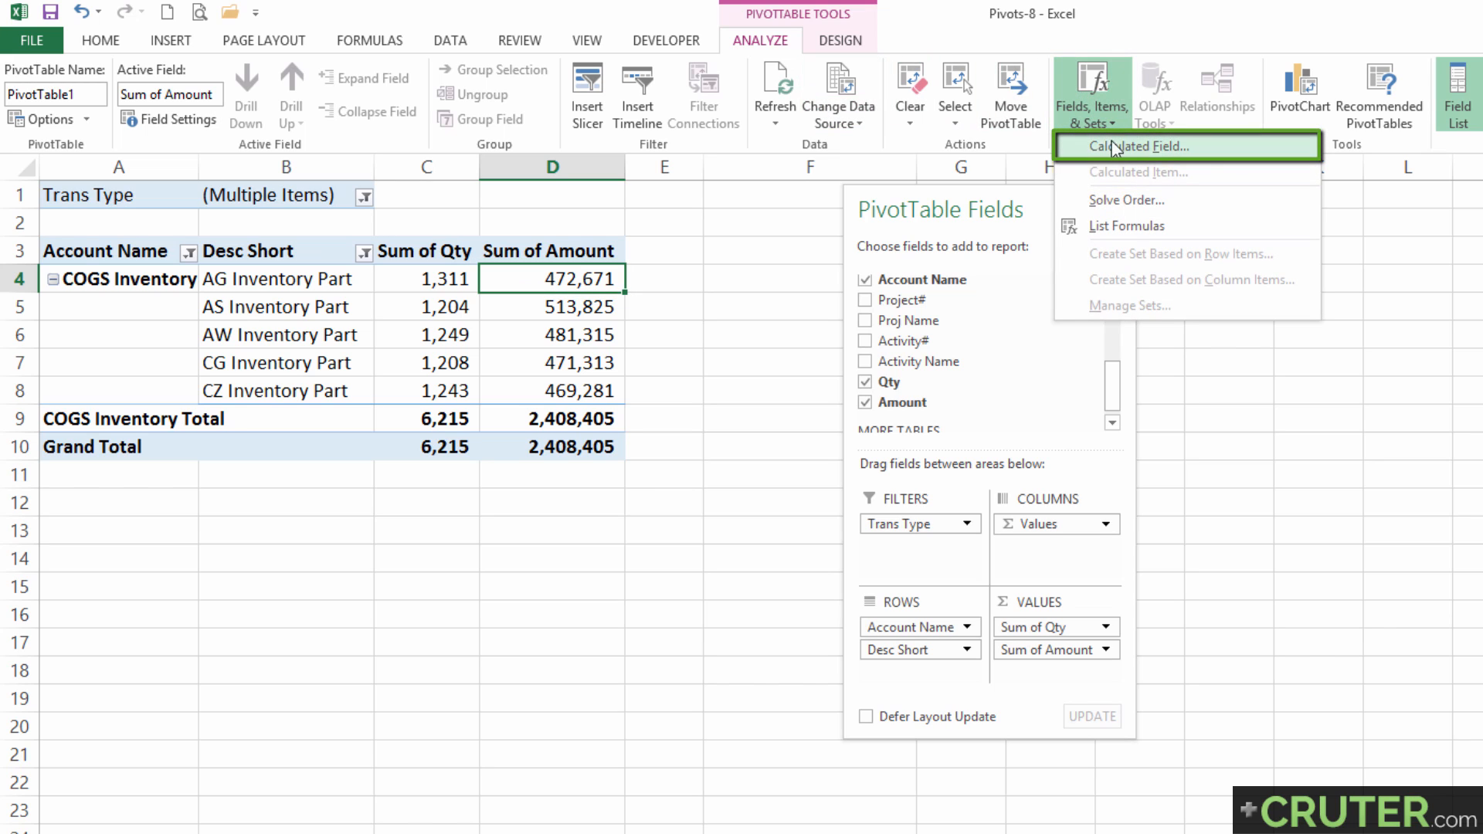
pyautogui.click(1147, 145)
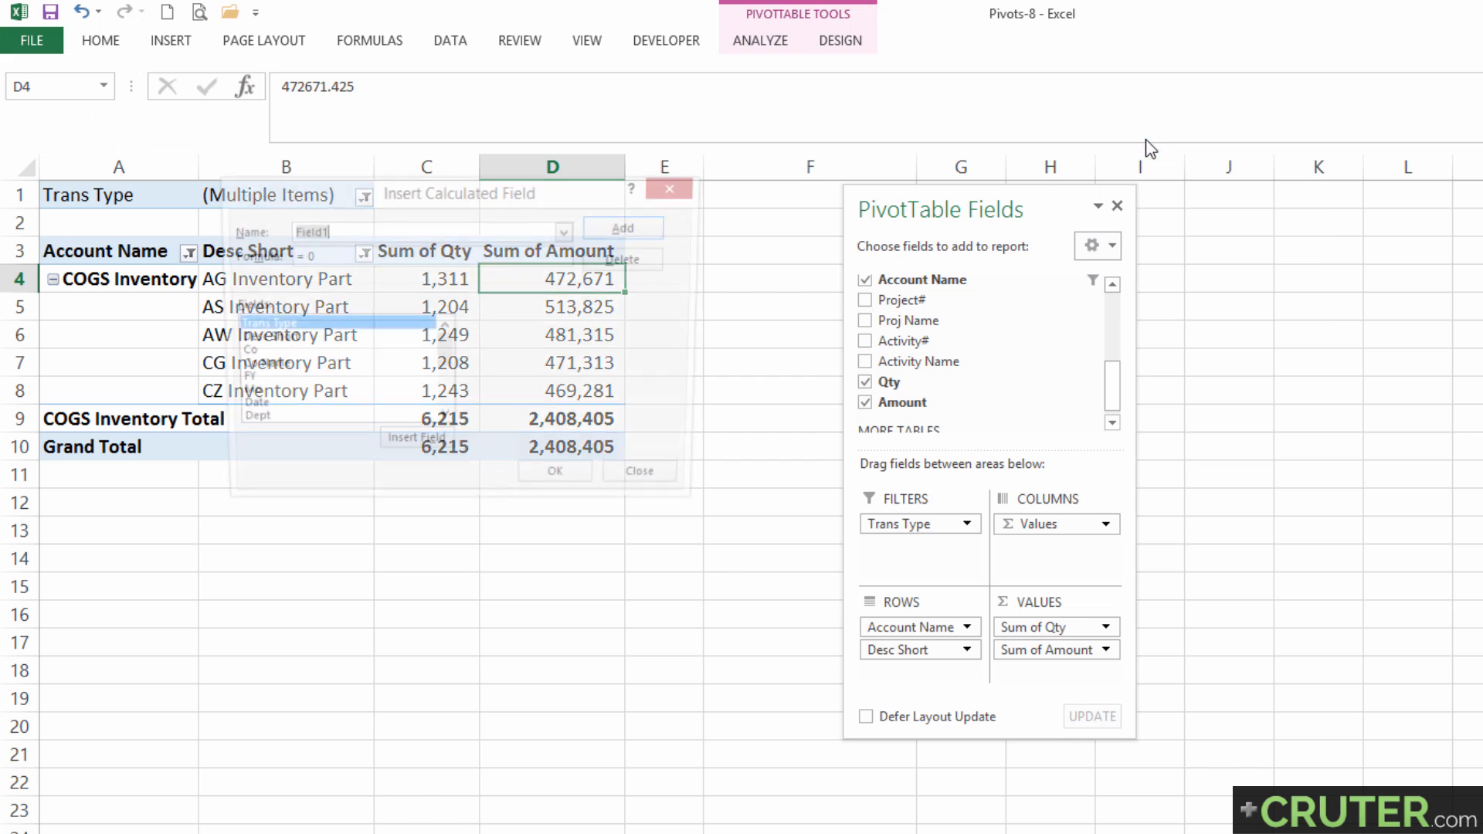
pyautogui.moveTo(445, 196); pyautogui.dragTo(878, 258)
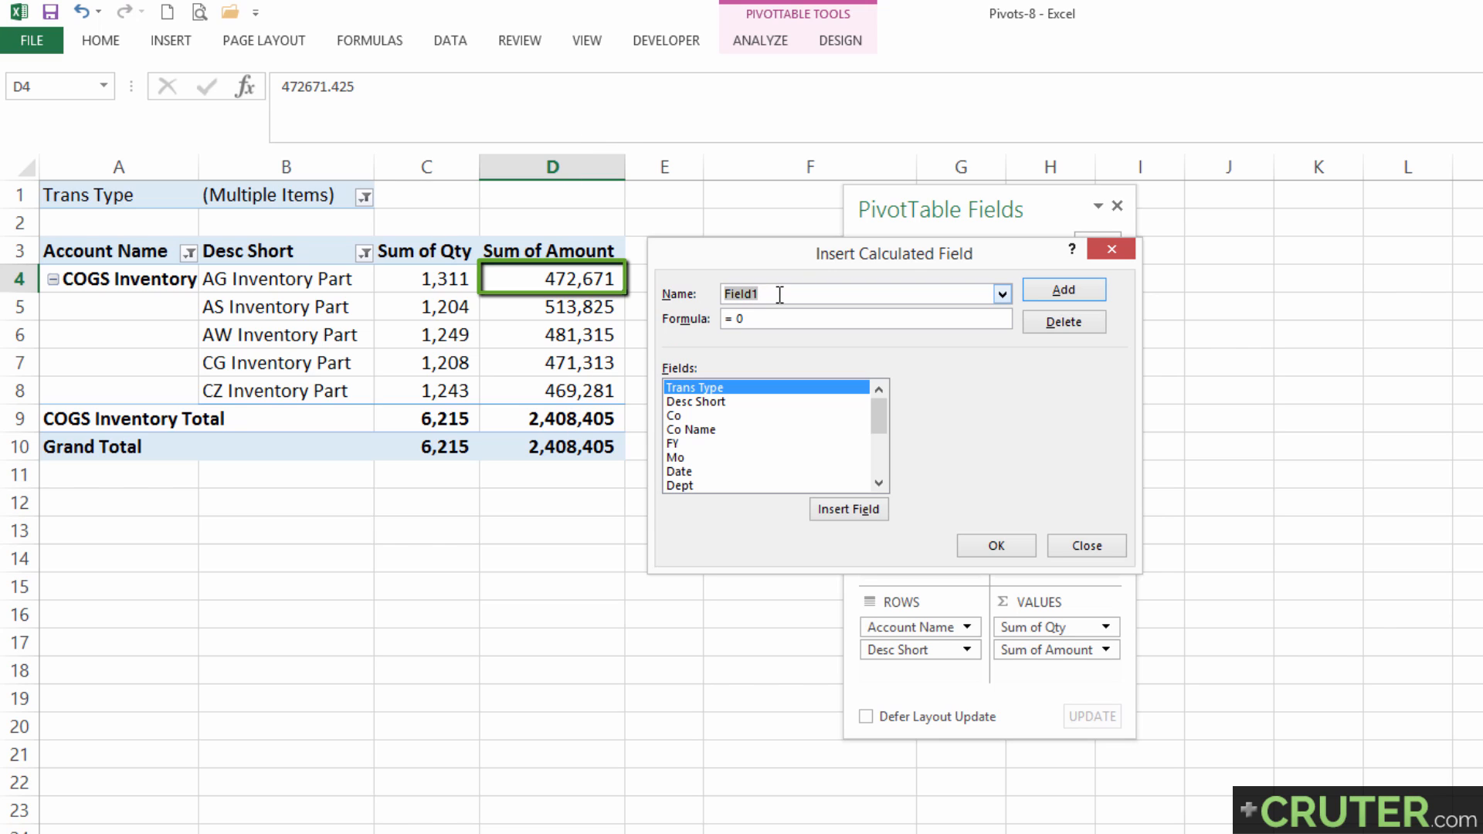
pyautogui.write('PiecePrice')
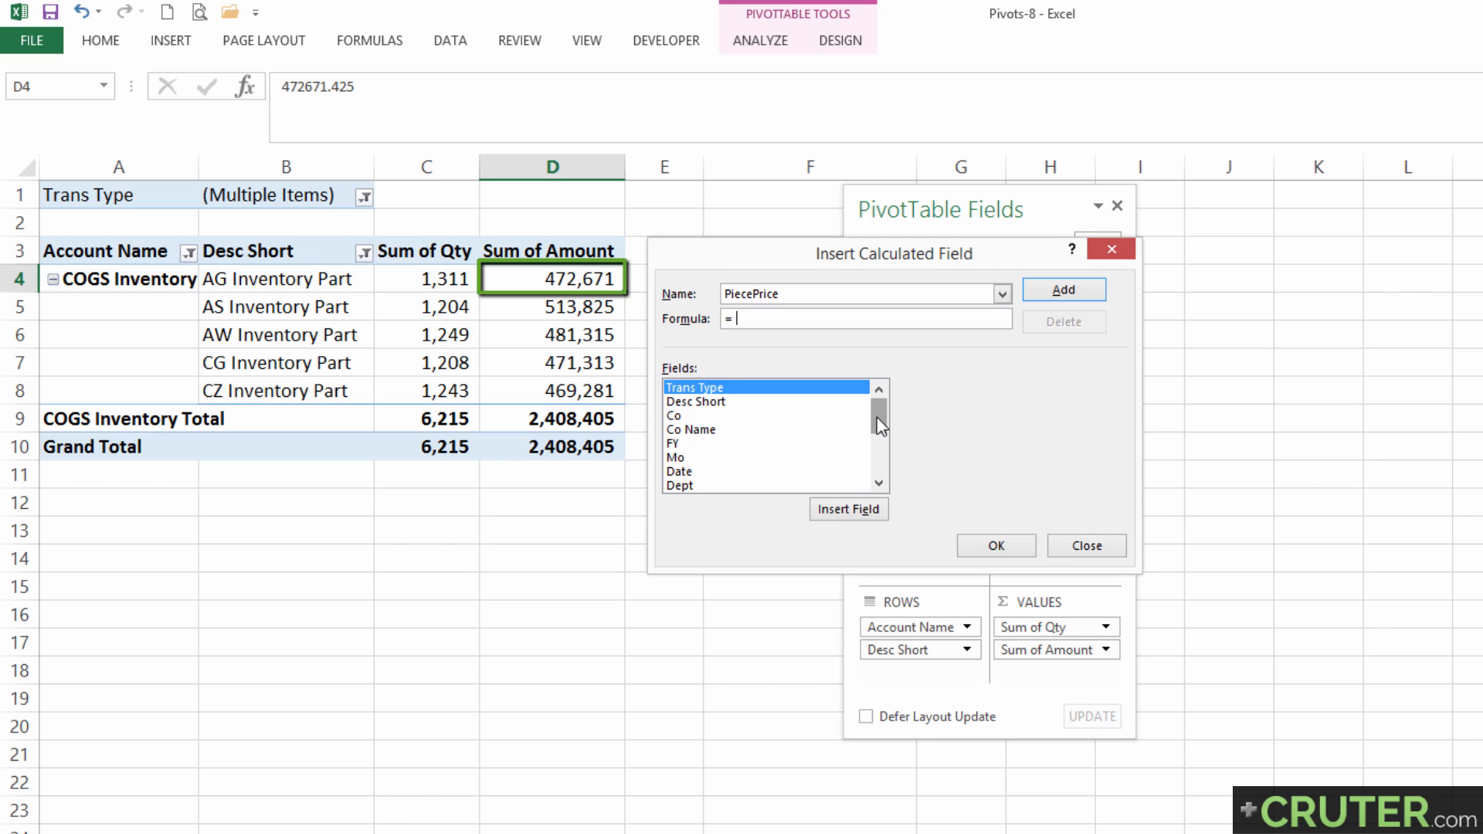
pyautogui.moveTo(875, 418); pyautogui.dragTo(878, 472)
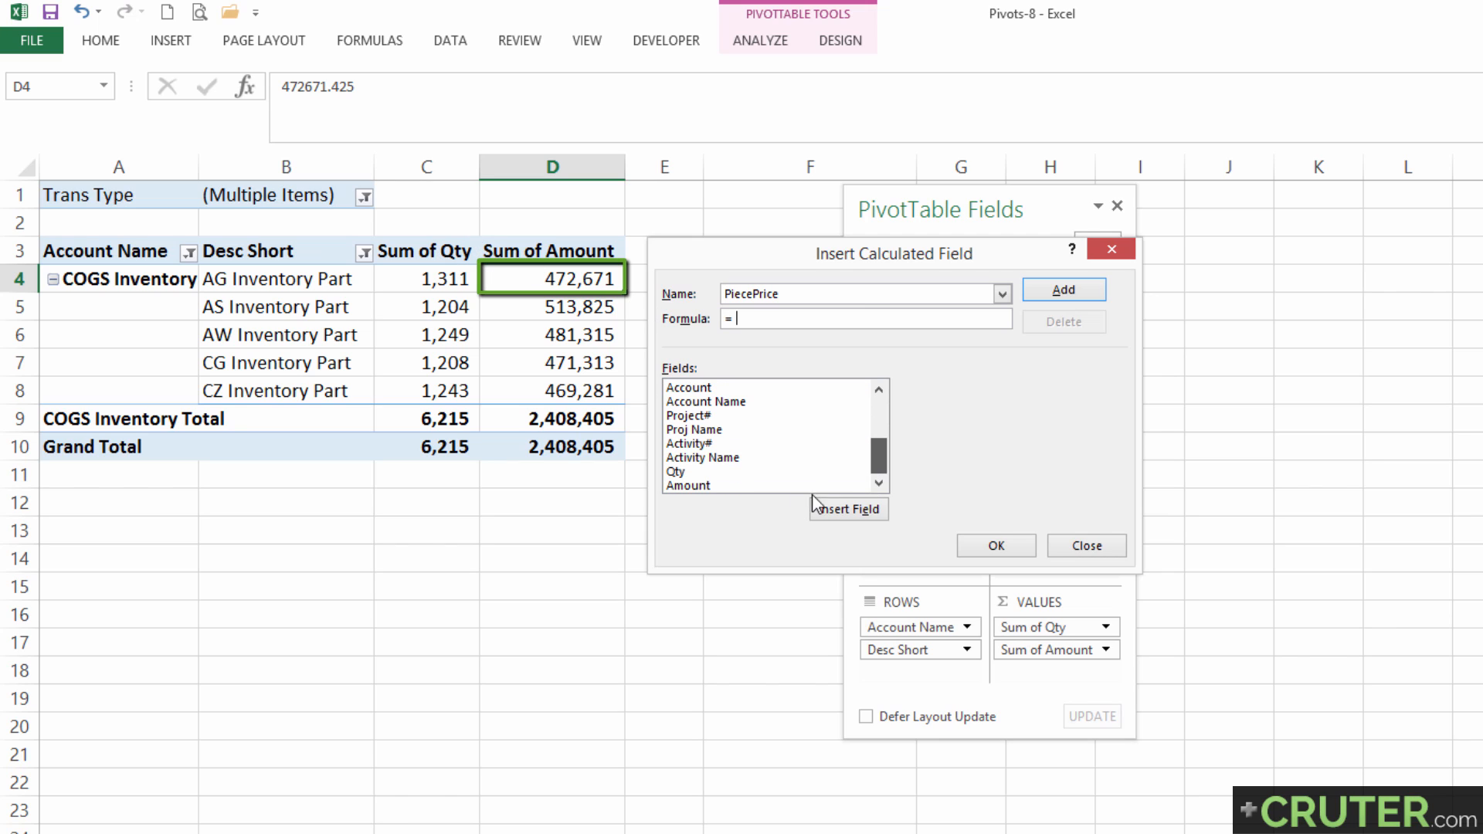
pyautogui.doubleClick(692, 486)
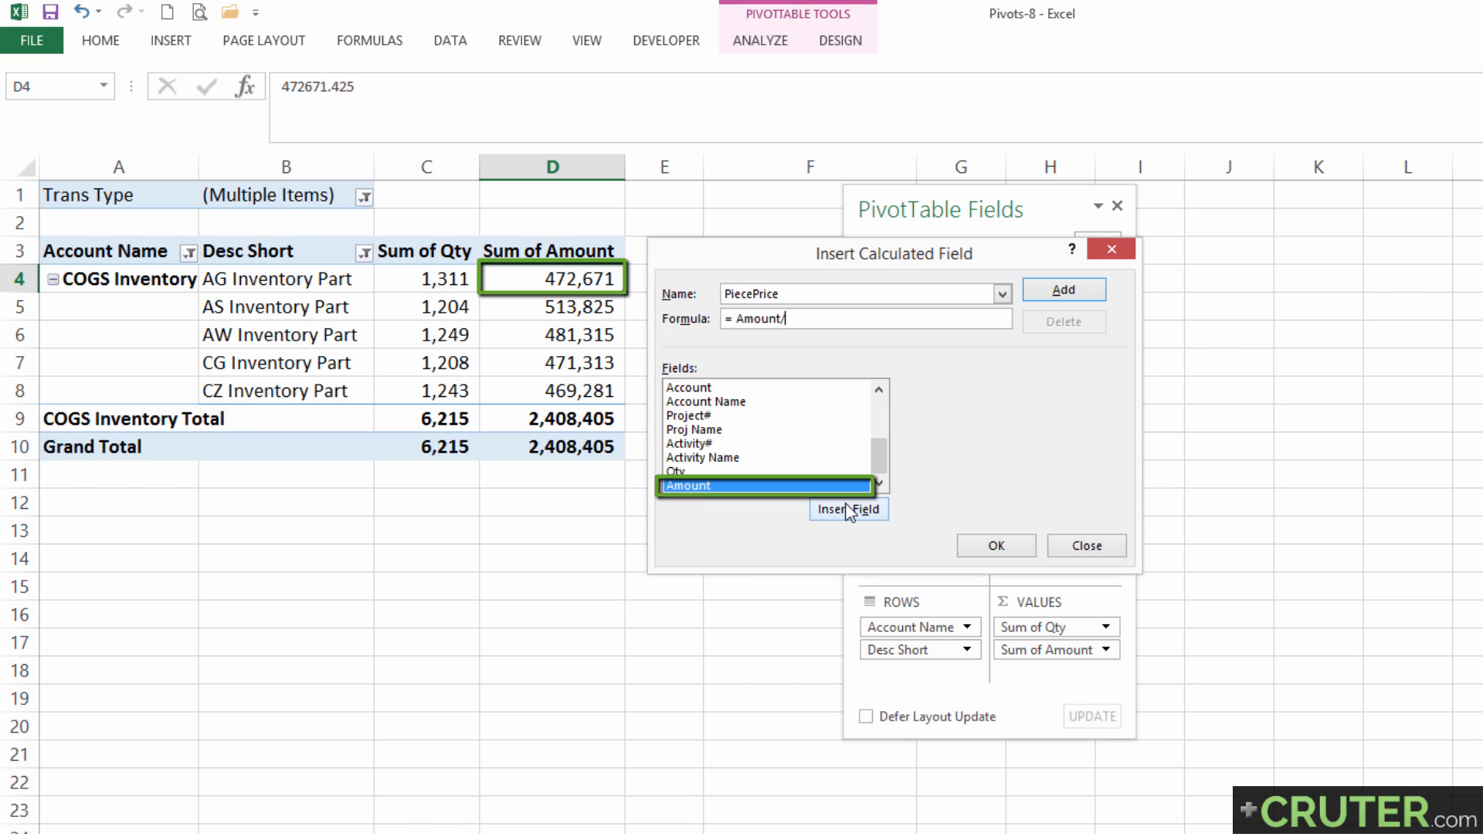
pyautogui.click(674, 473)
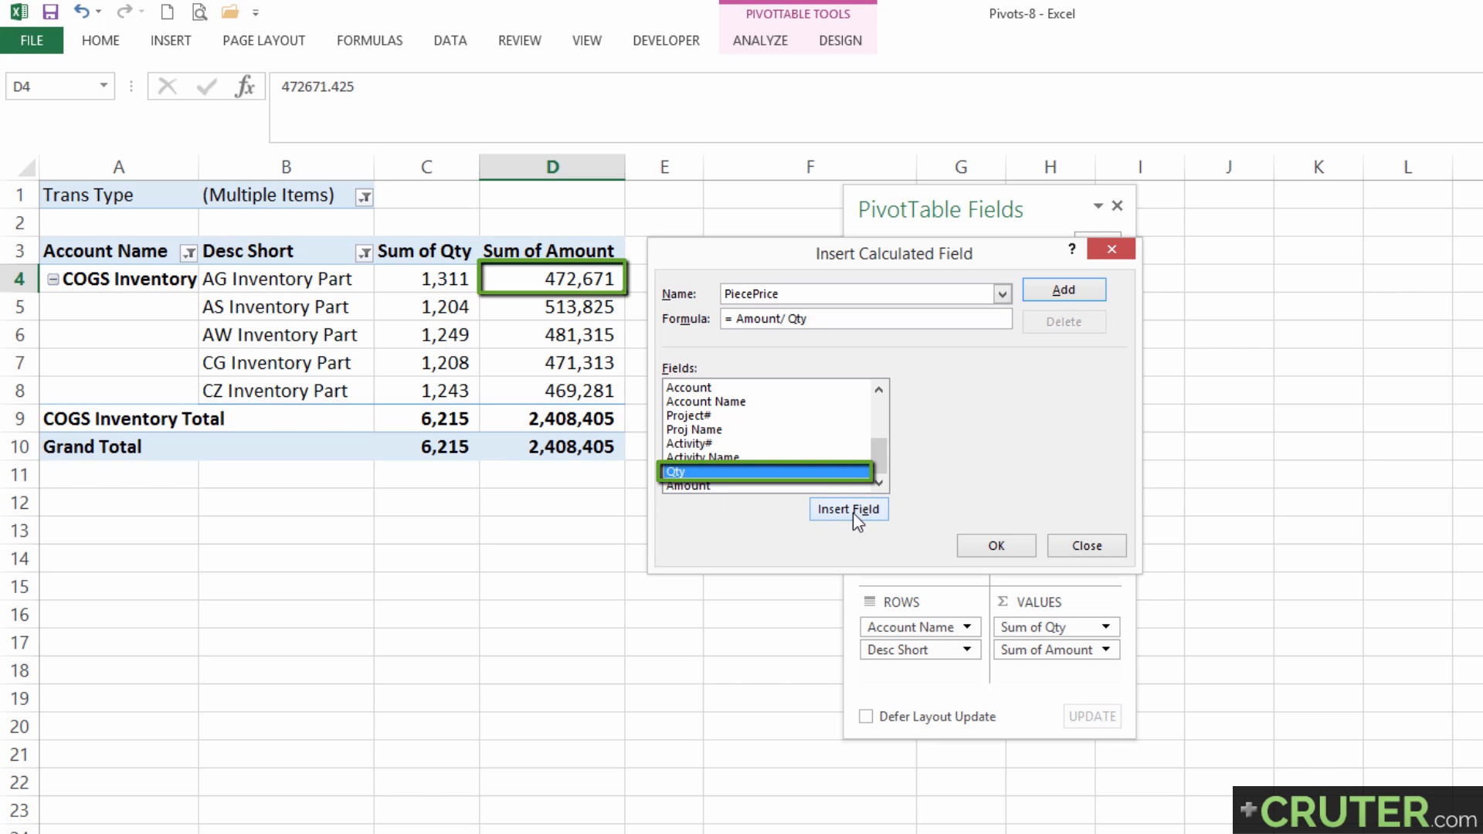
pyautogui.click(983, 554)
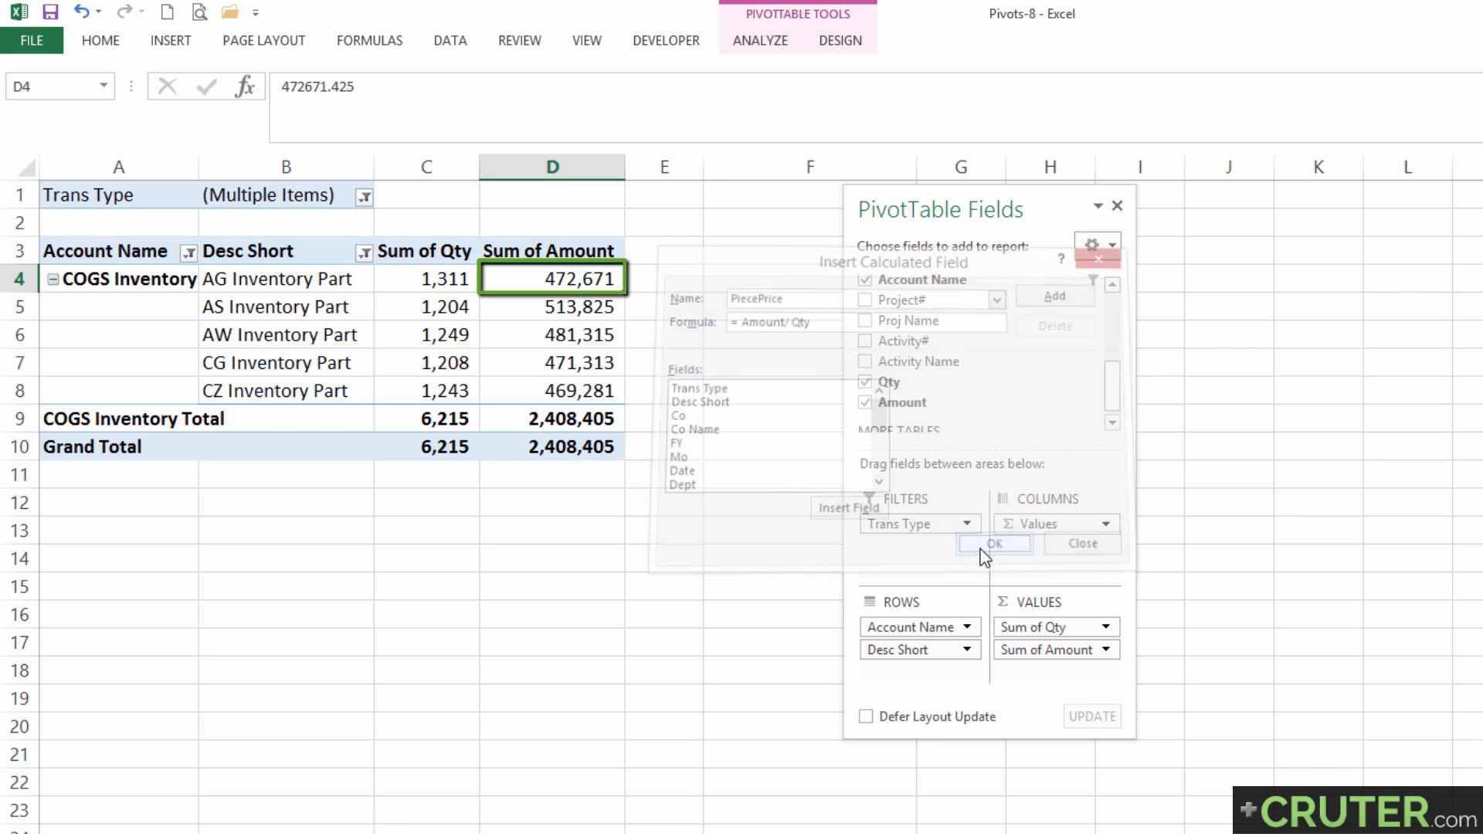
pyautogui.click(678, 275)
pyautogui.moveTo(678, 273); pyautogui.dragTo(699, 443)
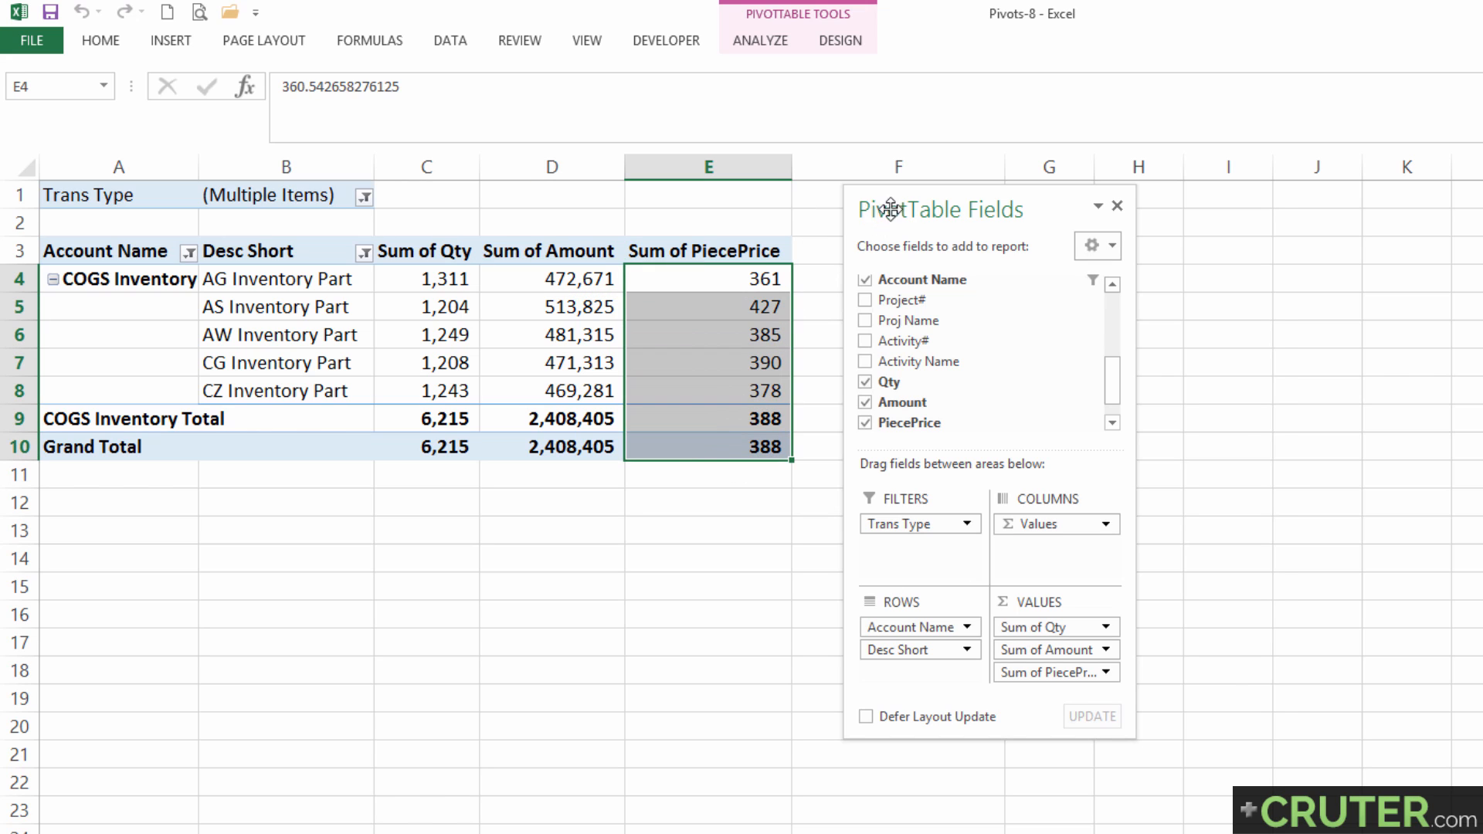
# Enter the check formula =D4/C4 in cell F4 beside the pivot table, moving the field list clear of it.
pyautogui.moveTo(887, 207); pyautogui.dragTo(1047, 215)
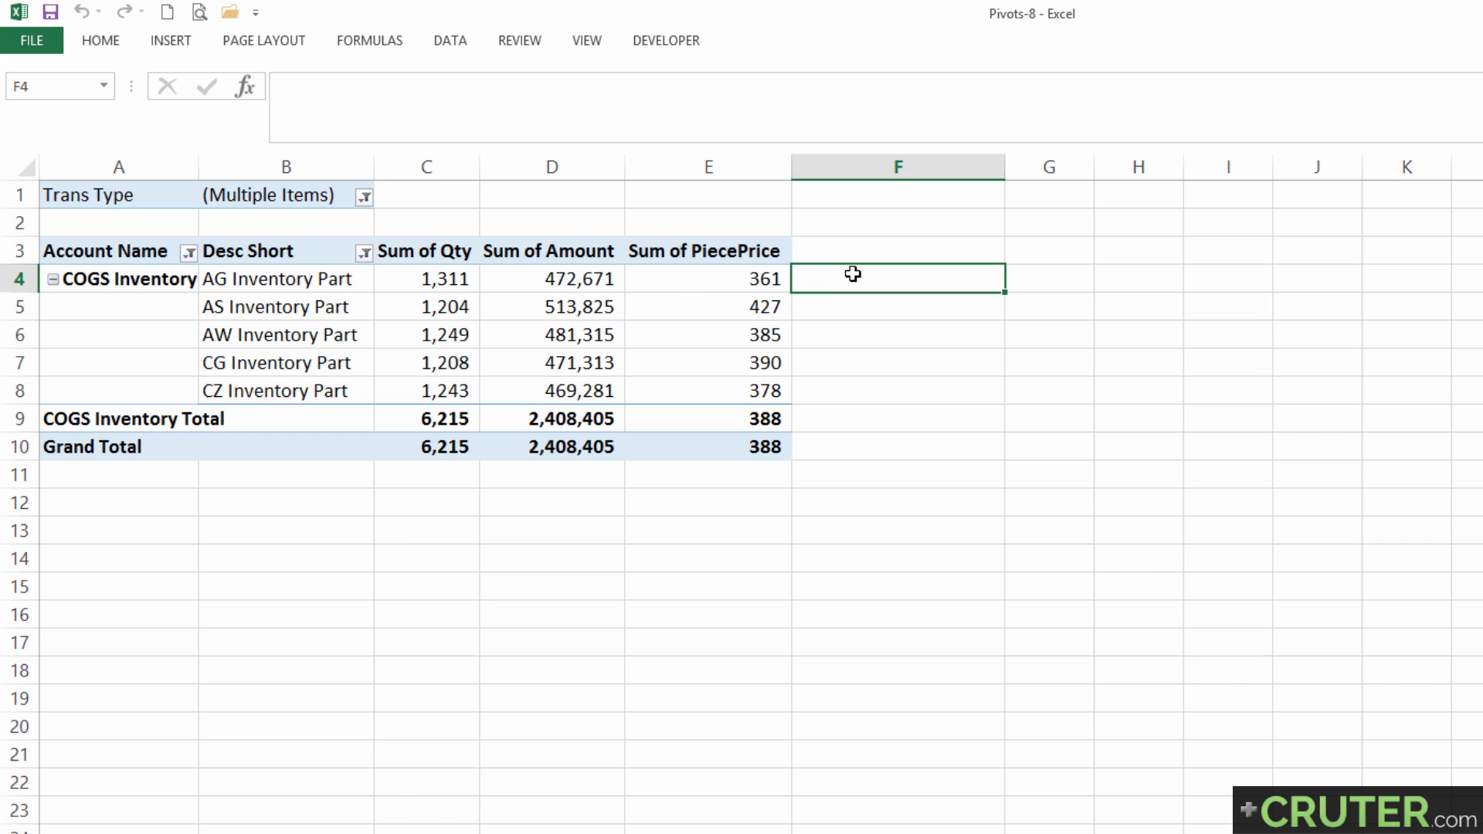
pyautogui.write('=')
pyautogui.press('Left')
pyautogui.press('Left')
pyautogui.write('/')
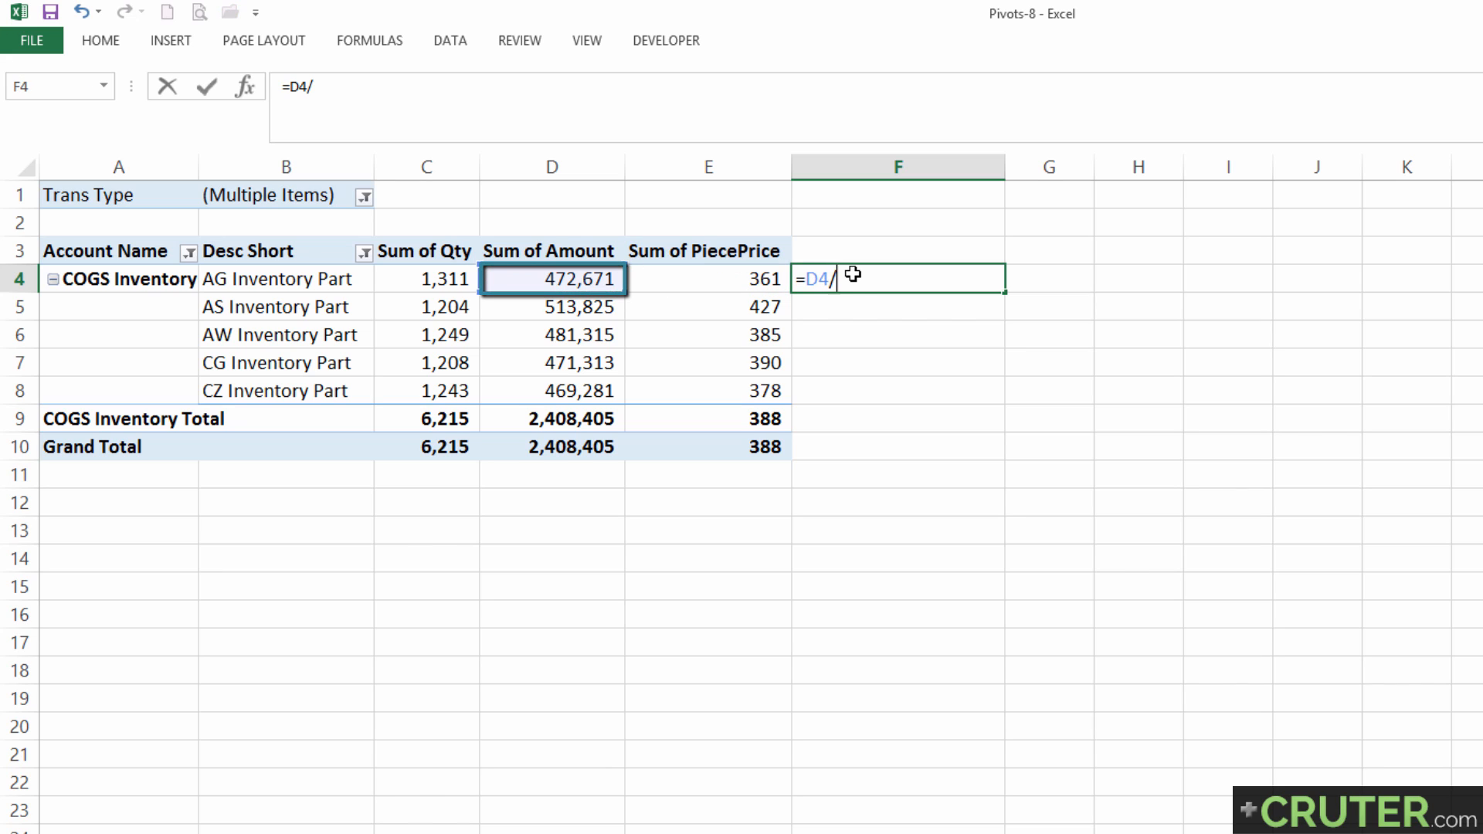
pyautogui.press('Left')
pyautogui.press('Left')
pyautogui.press('Left')
pyautogui.press('Return')
pyautogui.press('Up')
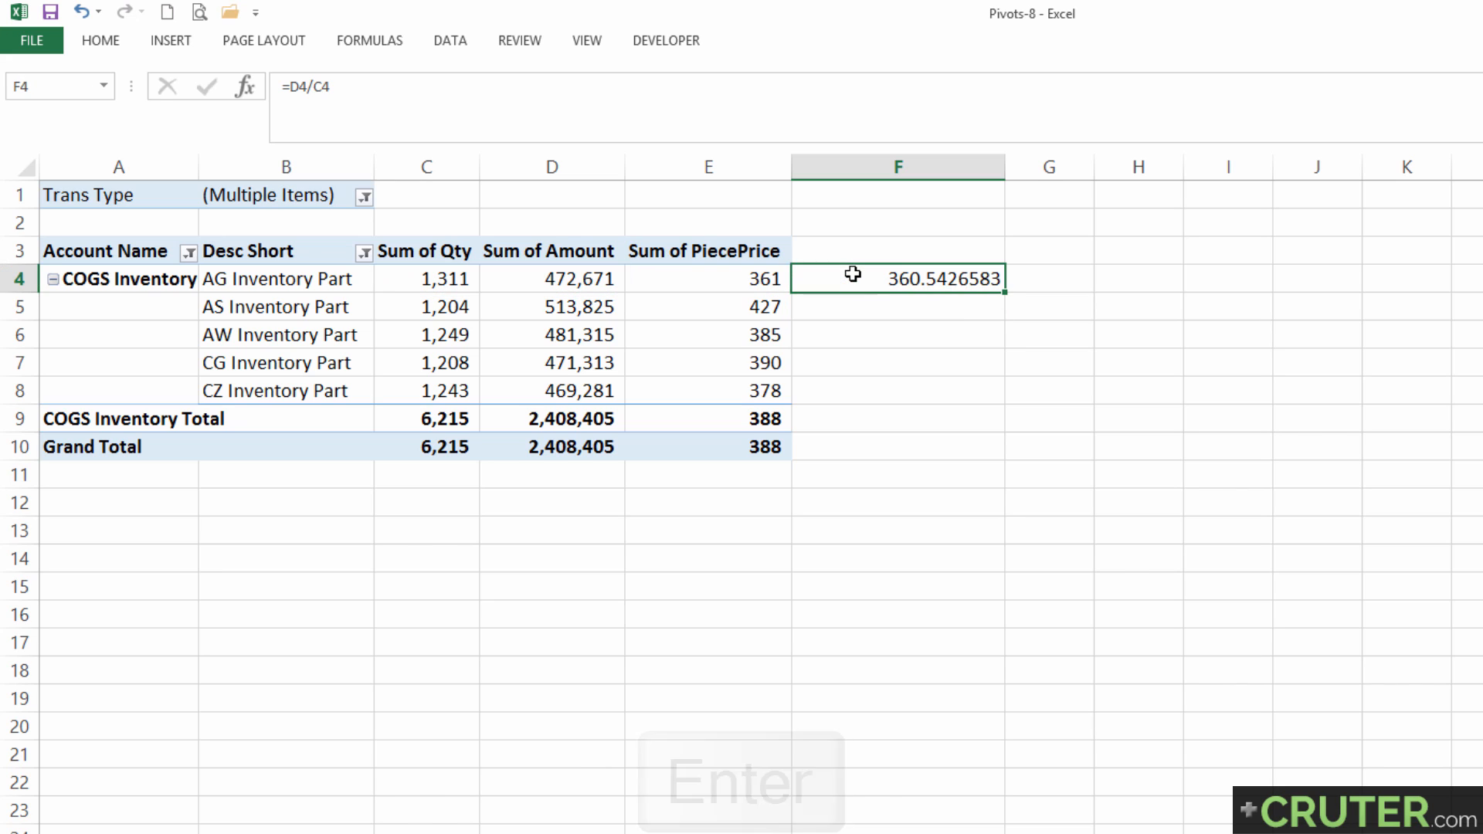
# Copy the check formula from F4 down through F9 and narrow column F to fit its values.
pyautogui.hotkey('ctrl', 'c')
pyautogui.press('Left')
pyautogui.hotkey('ctrl', 'Down')
pyautogui.press('Right')
pyautogui.press('Up')
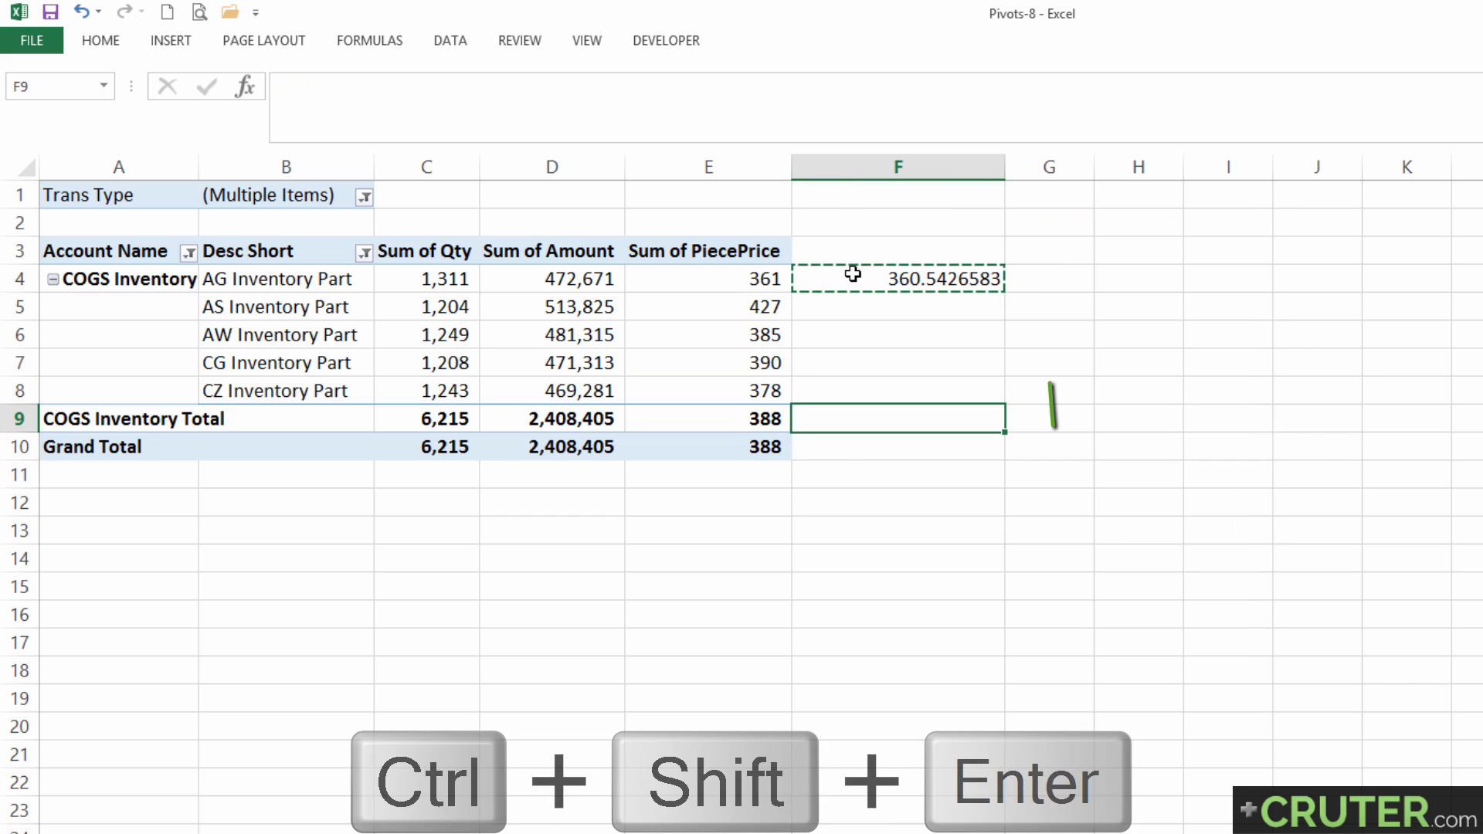
pyautogui.hotkey('ctrl', 'shift', 'Up')
pyautogui.press('Return')
pyautogui.moveTo(1003, 167); pyautogui.dragTo(849, 169)
pyautogui.doubleClick(852, 169)
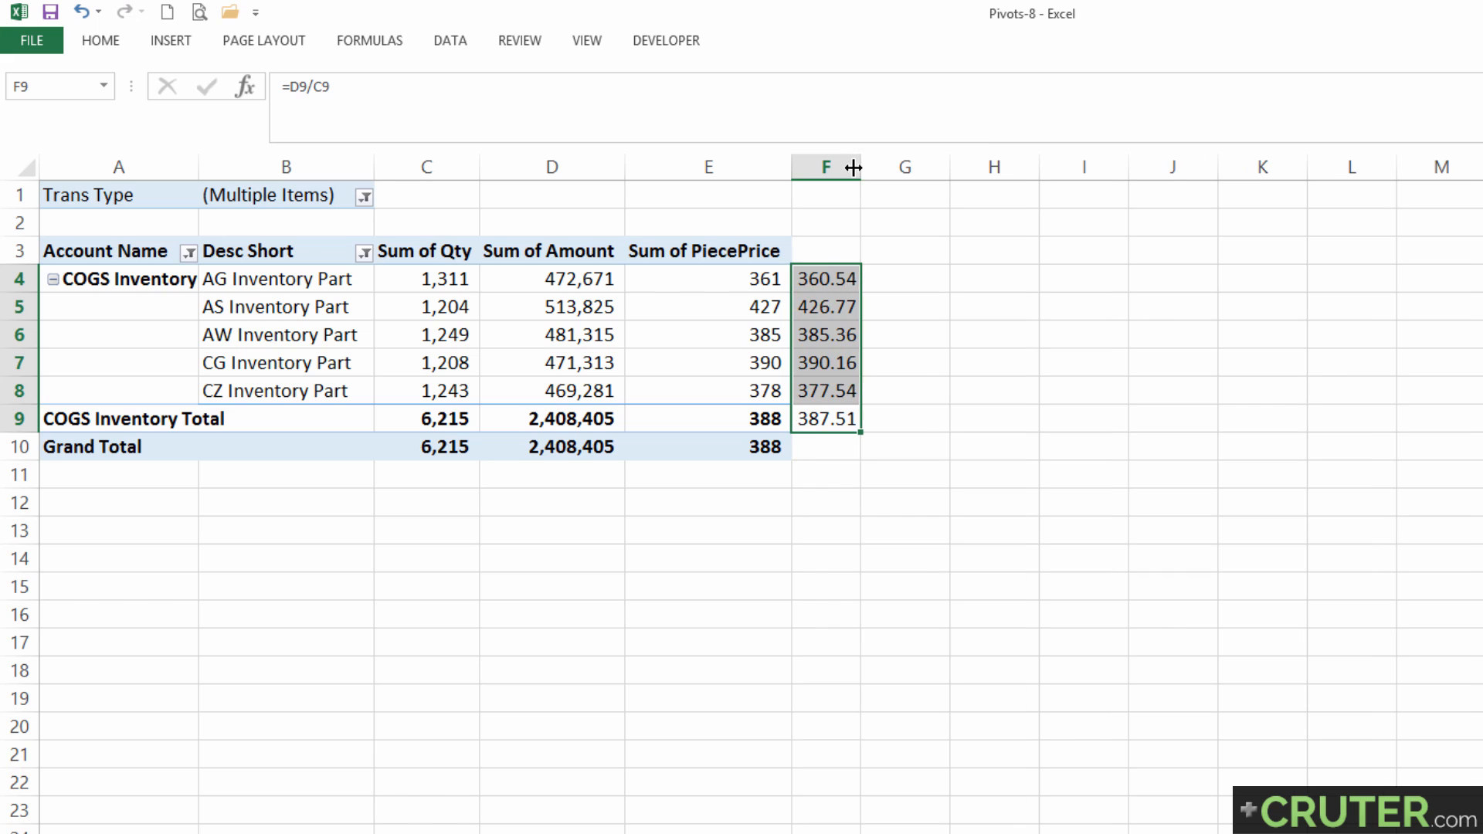
# Compare the PiecePrice value in E4 with the check column, and clear the formulas in F4:F9.
pyautogui.click(698, 272)
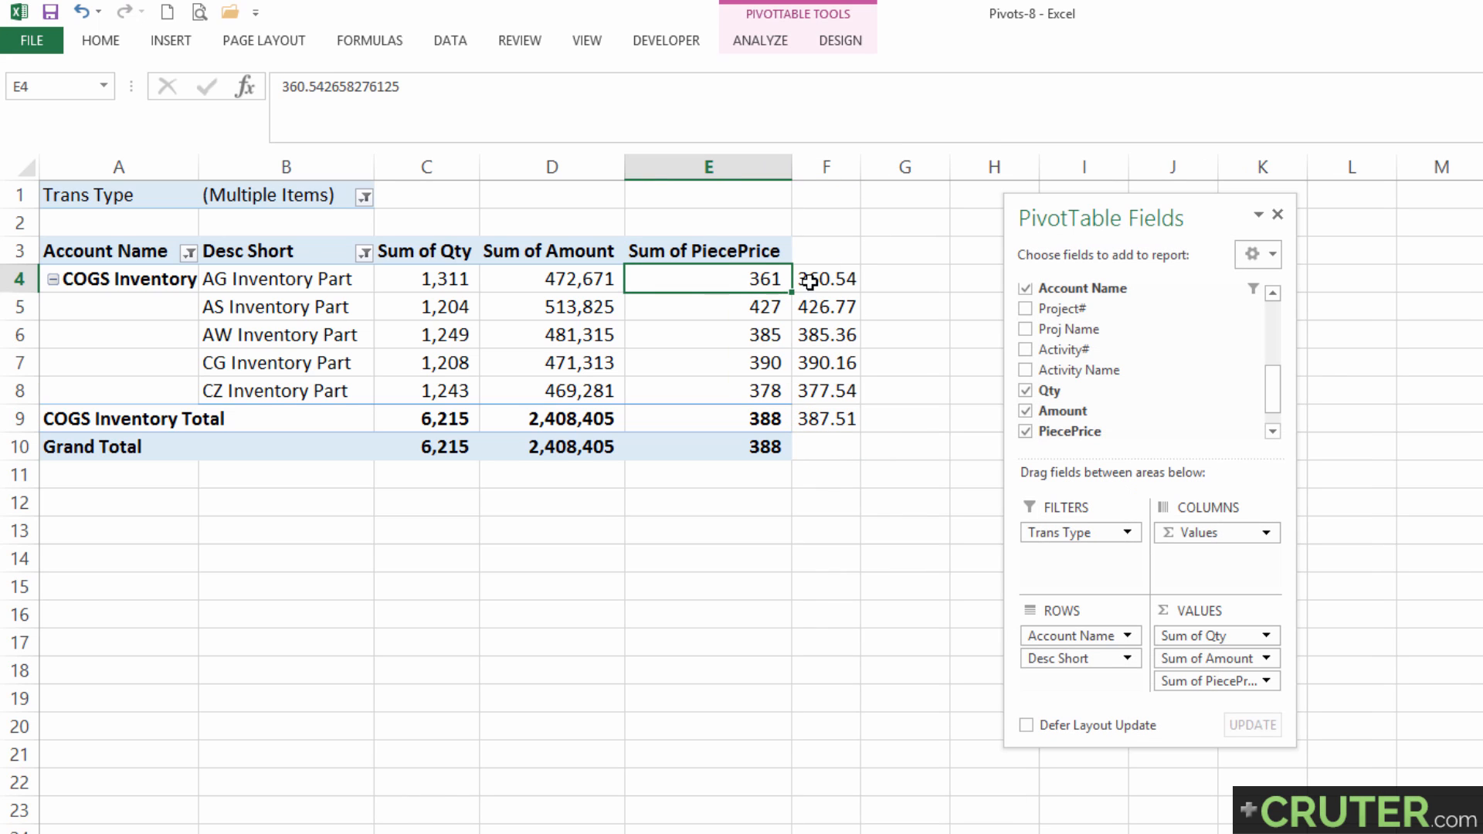
pyautogui.moveTo(808, 282); pyautogui.dragTo(825, 411)
pyautogui.press('Delete')
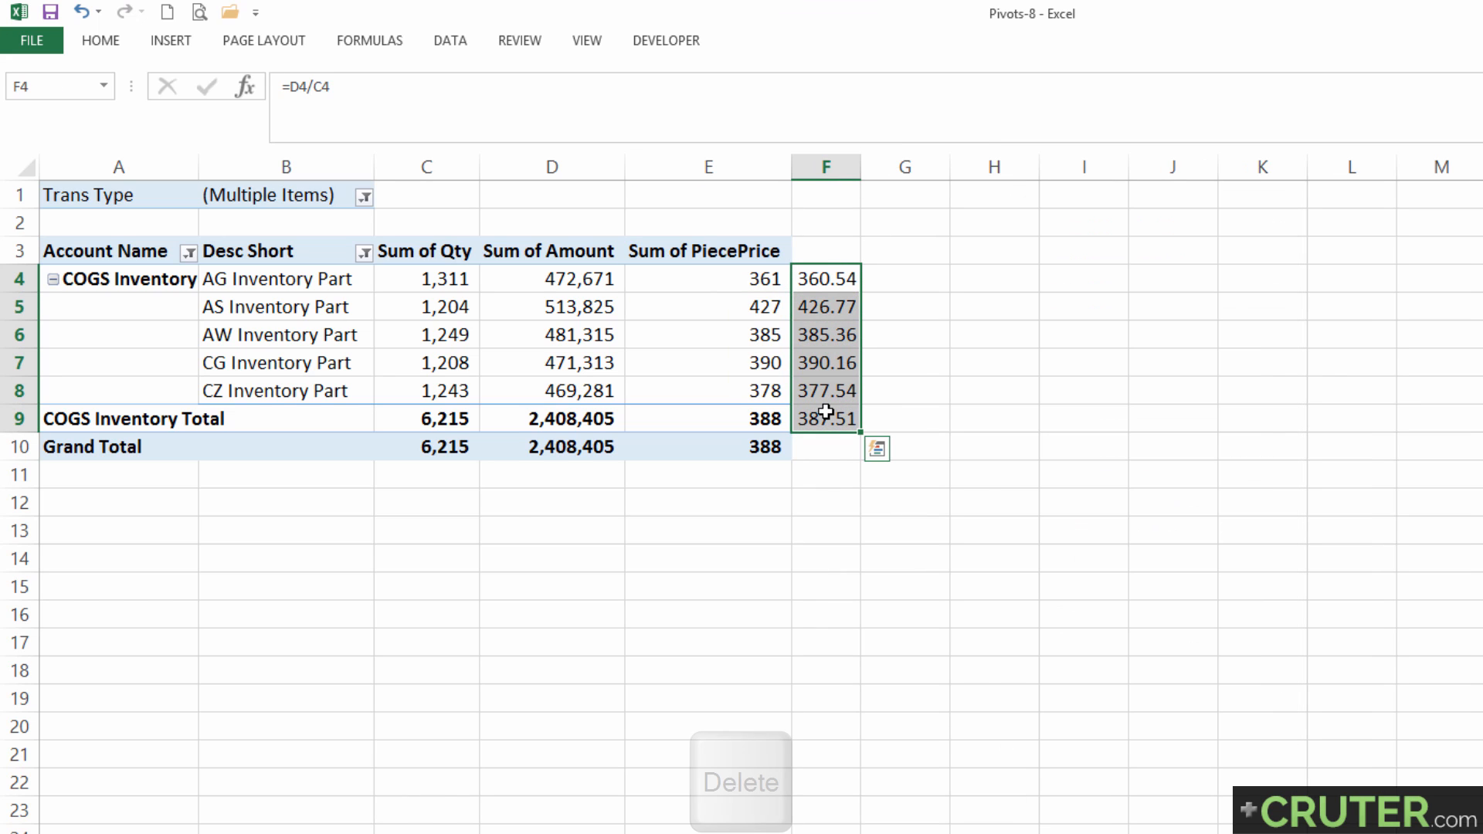
pyautogui.press('Left')
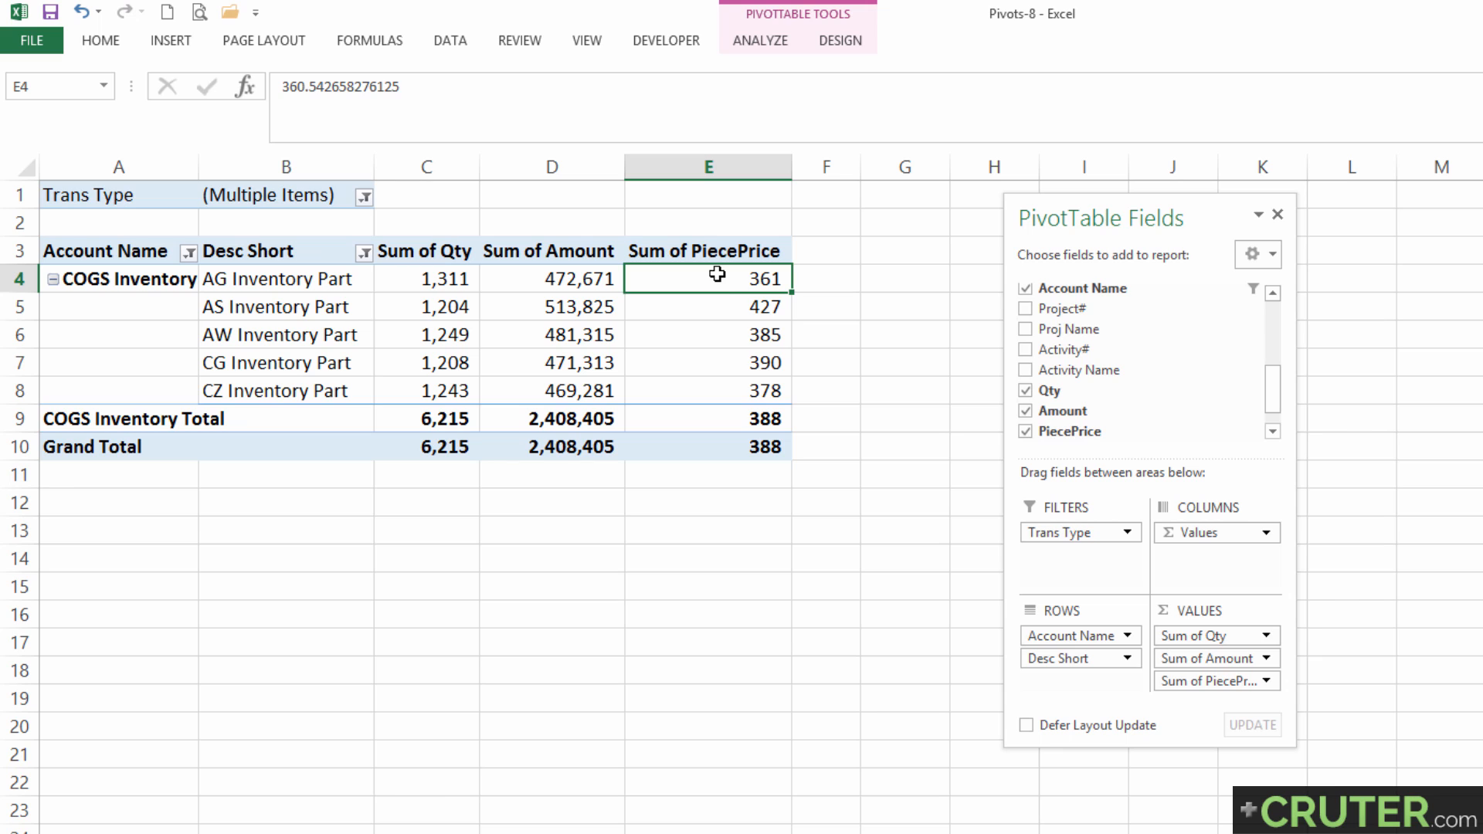
# Narrow column E and calculate 1.5 times each piece price in G4:G9, starting with the formula =E4*1.5 in G4.
pyautogui.moveTo(791, 166); pyautogui.dragTo(723, 172)
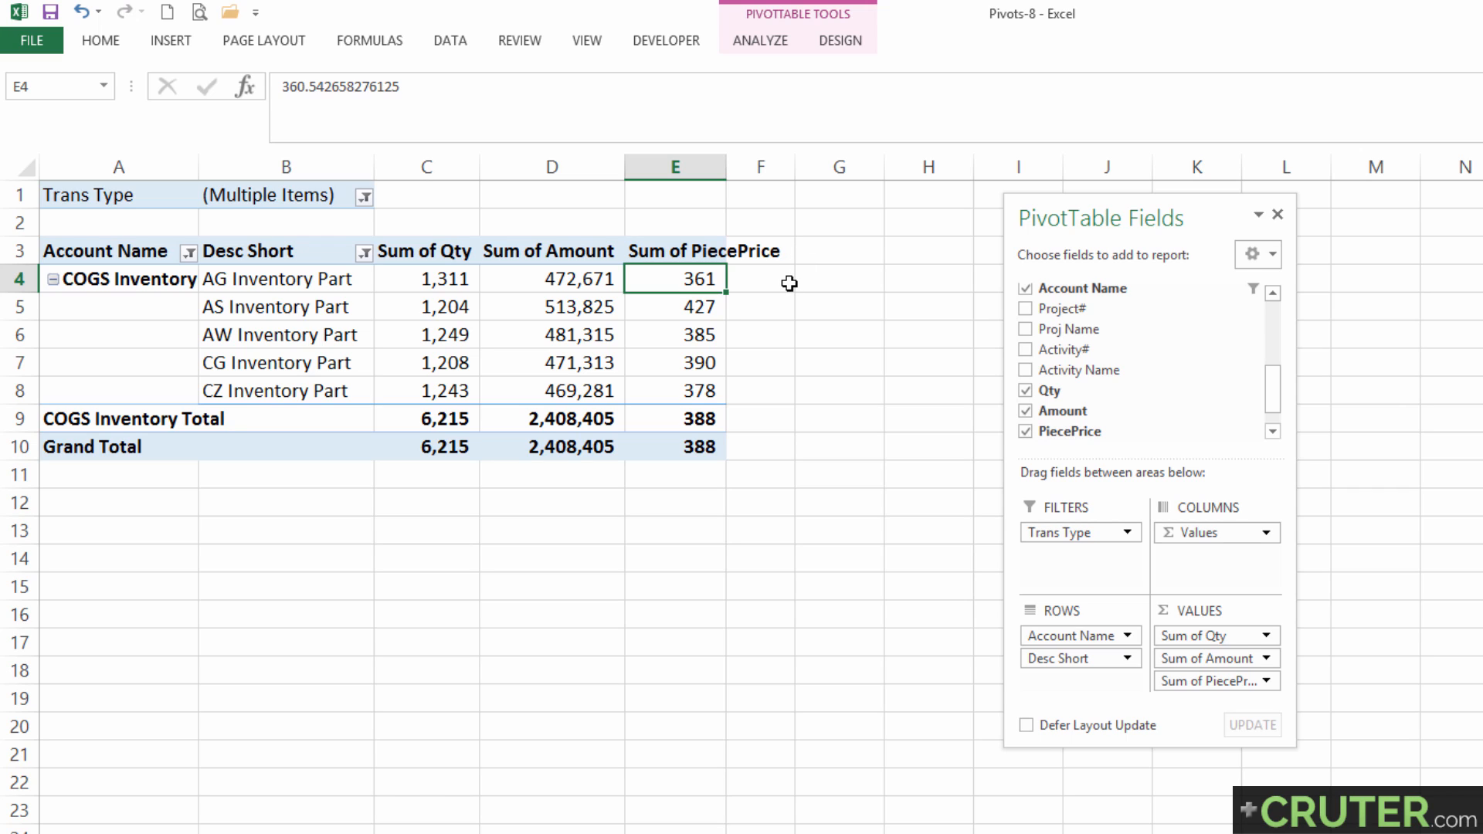
pyautogui.click(825, 277)
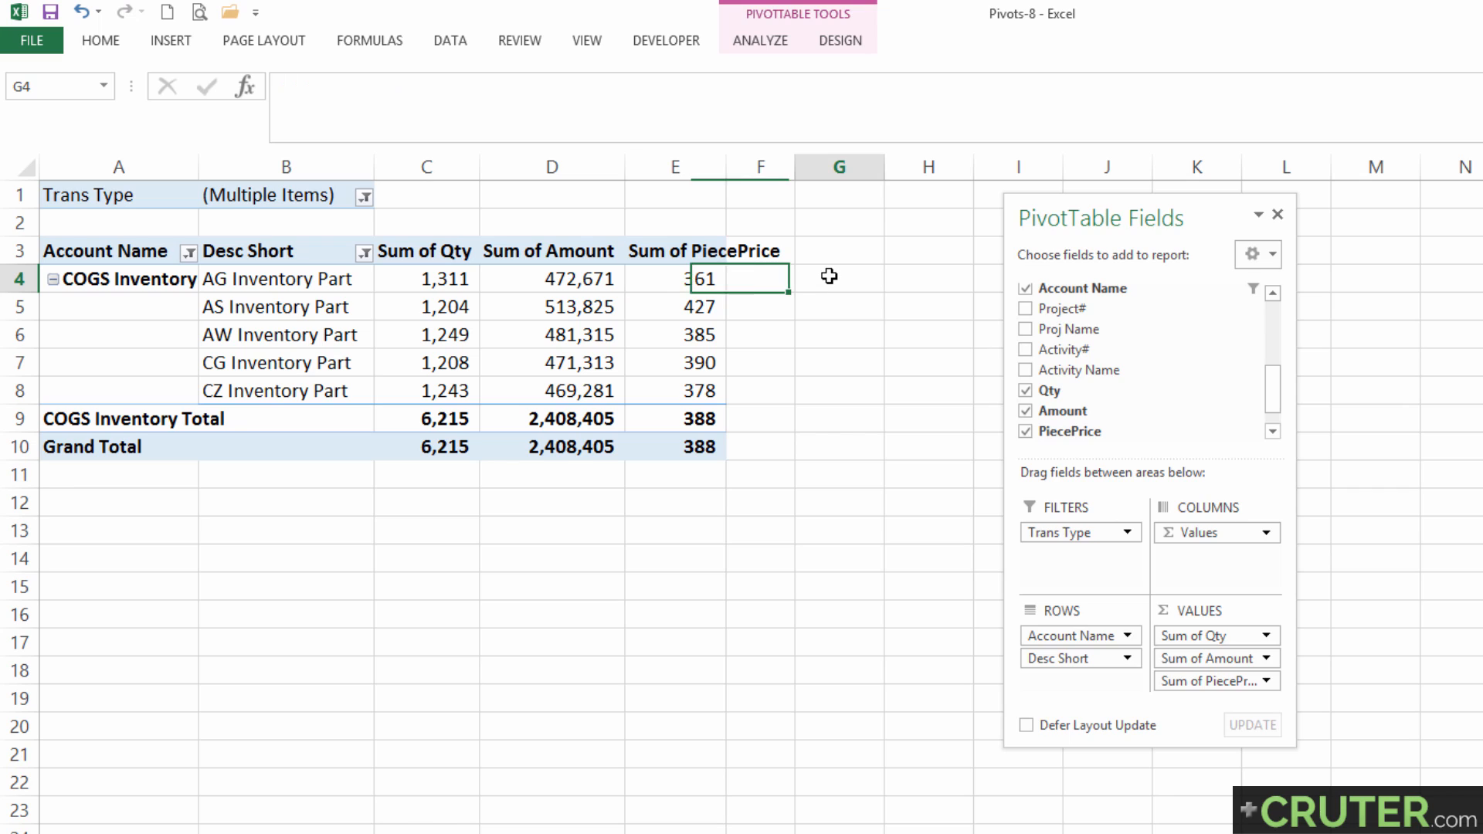
pyautogui.write('=')
pyautogui.press('Left')
pyautogui.press('Left')
pyautogui.write('*')
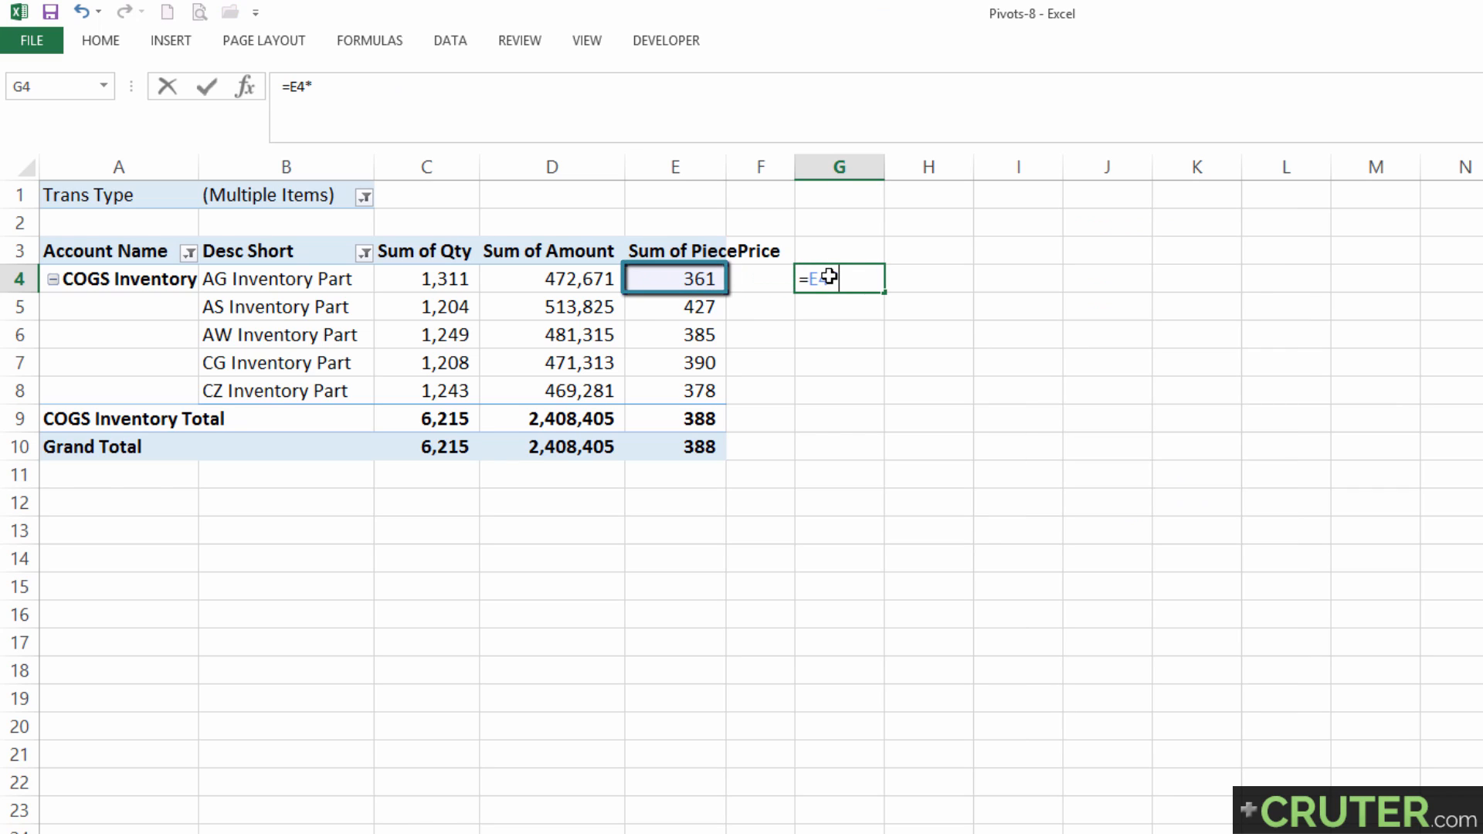
pyautogui.write('1.5')
pyautogui.press('Return')
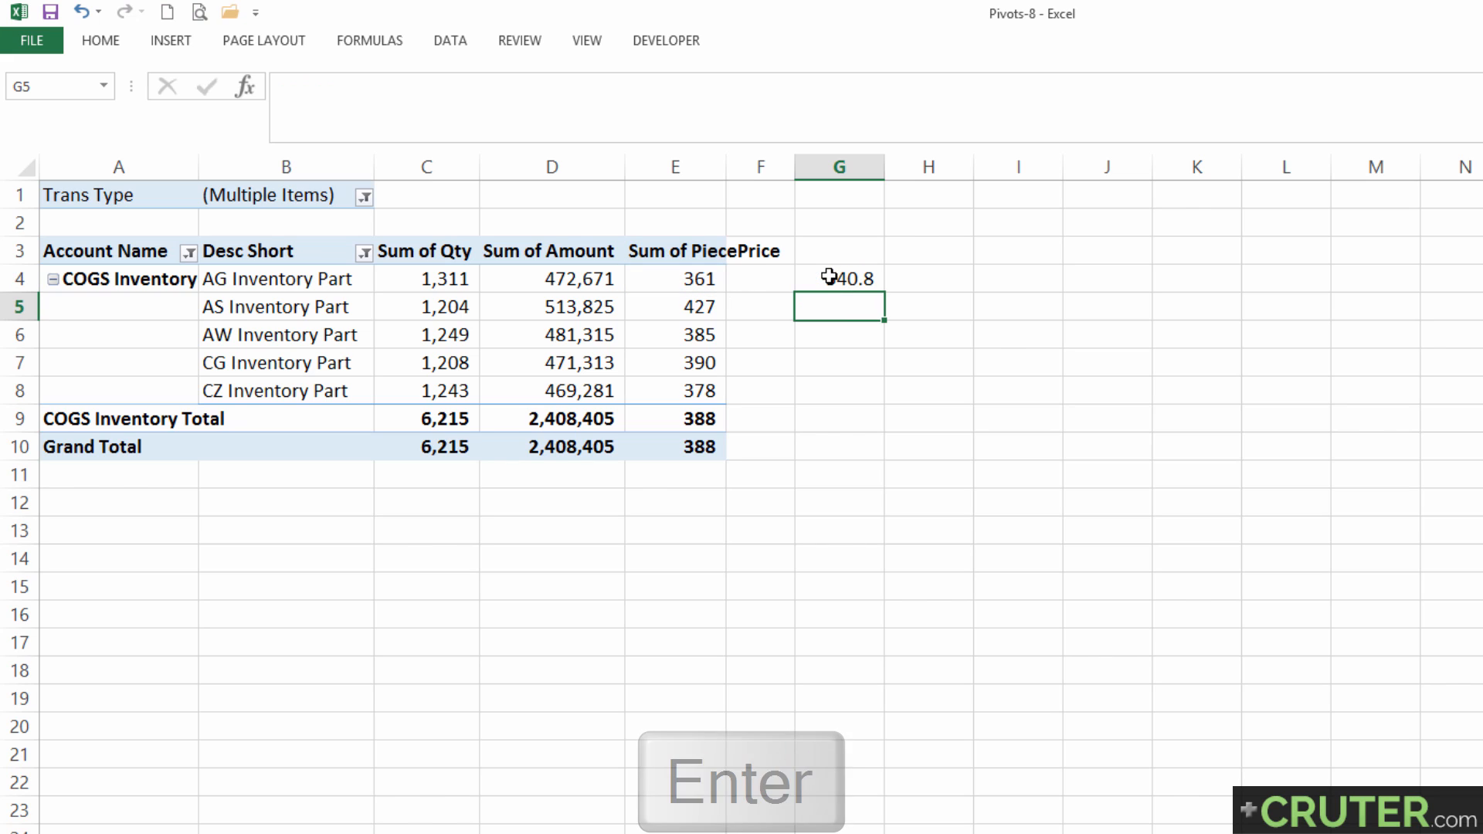
pyautogui.click(855, 284)
pyautogui.moveTo(887, 291); pyautogui.dragTo(874, 421)
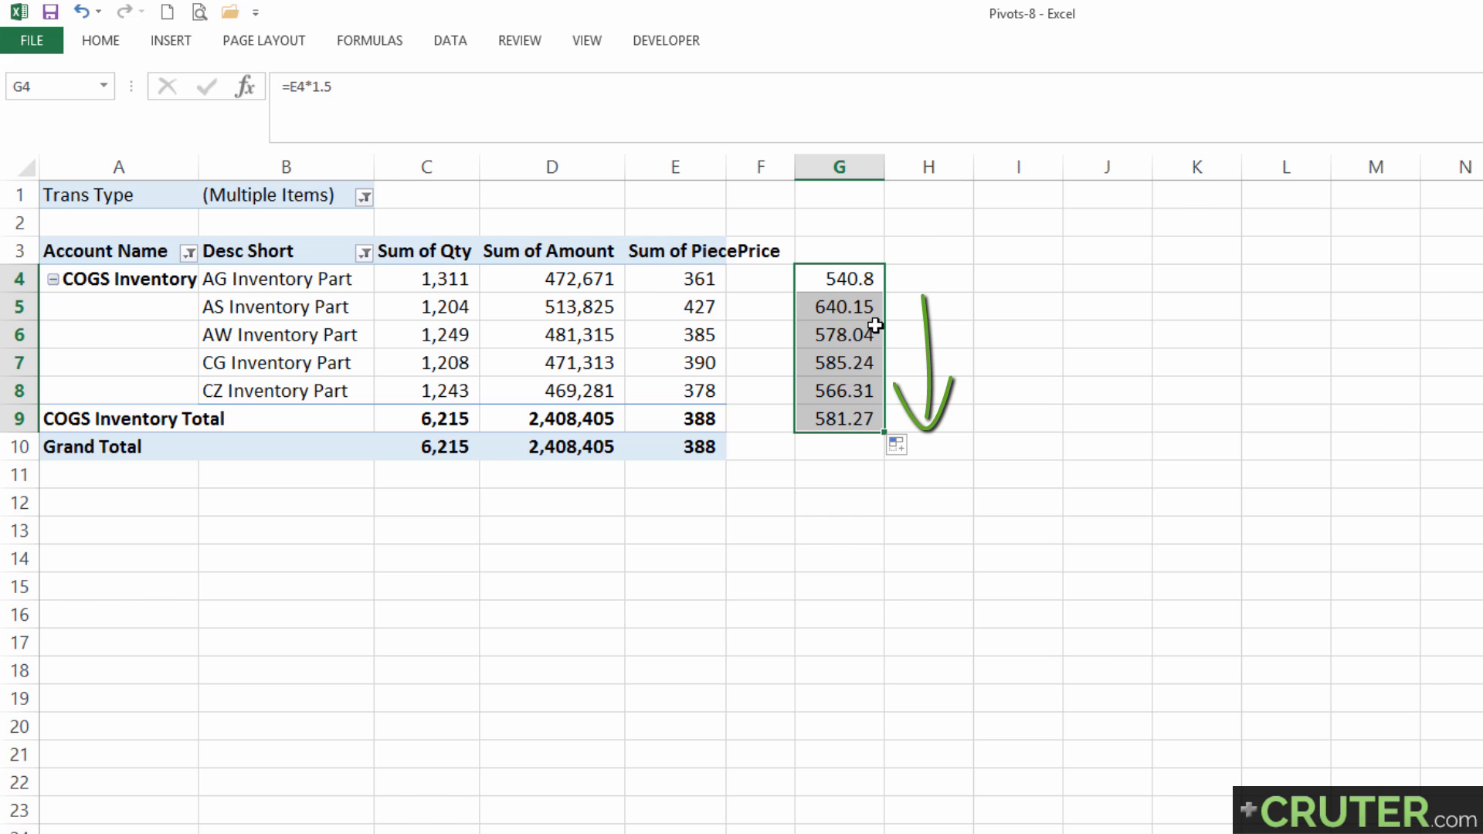
# Rename the Sum of PiecePrice header in cell E3 as Piece Price.
pyautogui.click(697, 258)
pyautogui.press('F2')
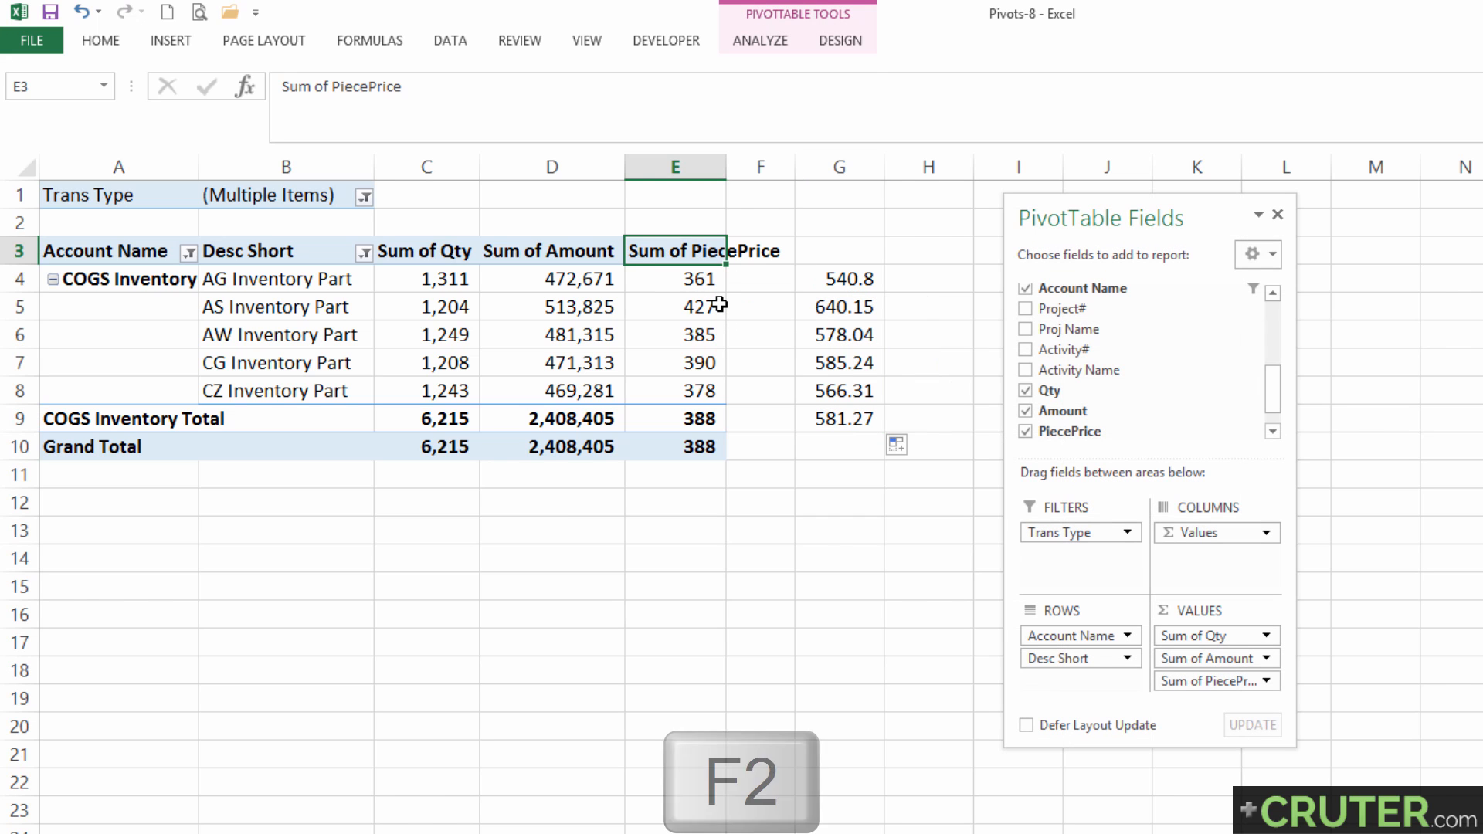
pyautogui.hotkey('ctrl', 'shift', 'Right')
pyautogui.hotkey('ctrl', 'shift', 'Right')
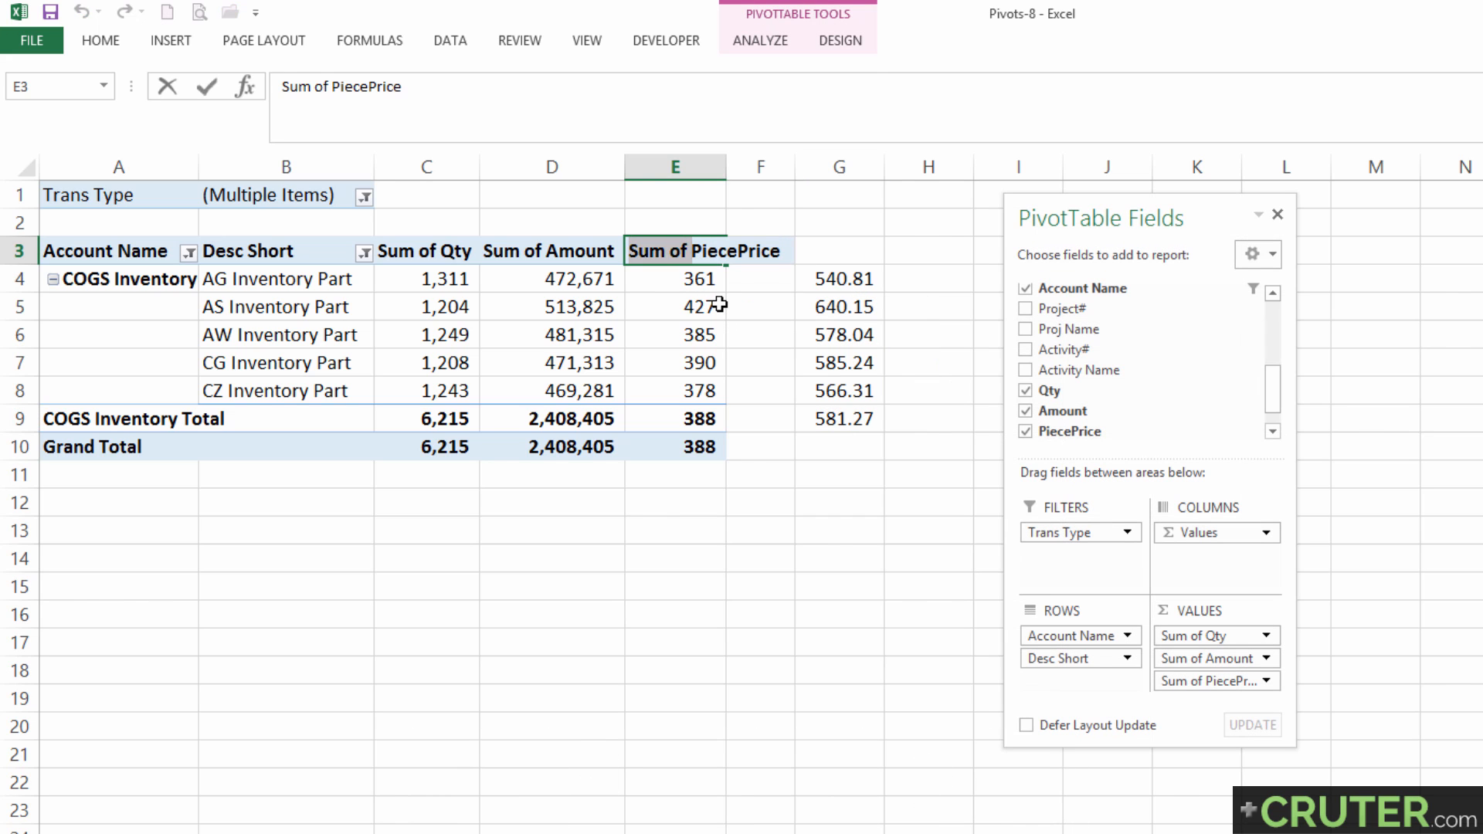
pyautogui.press('Delete')
pyautogui.press('Return')
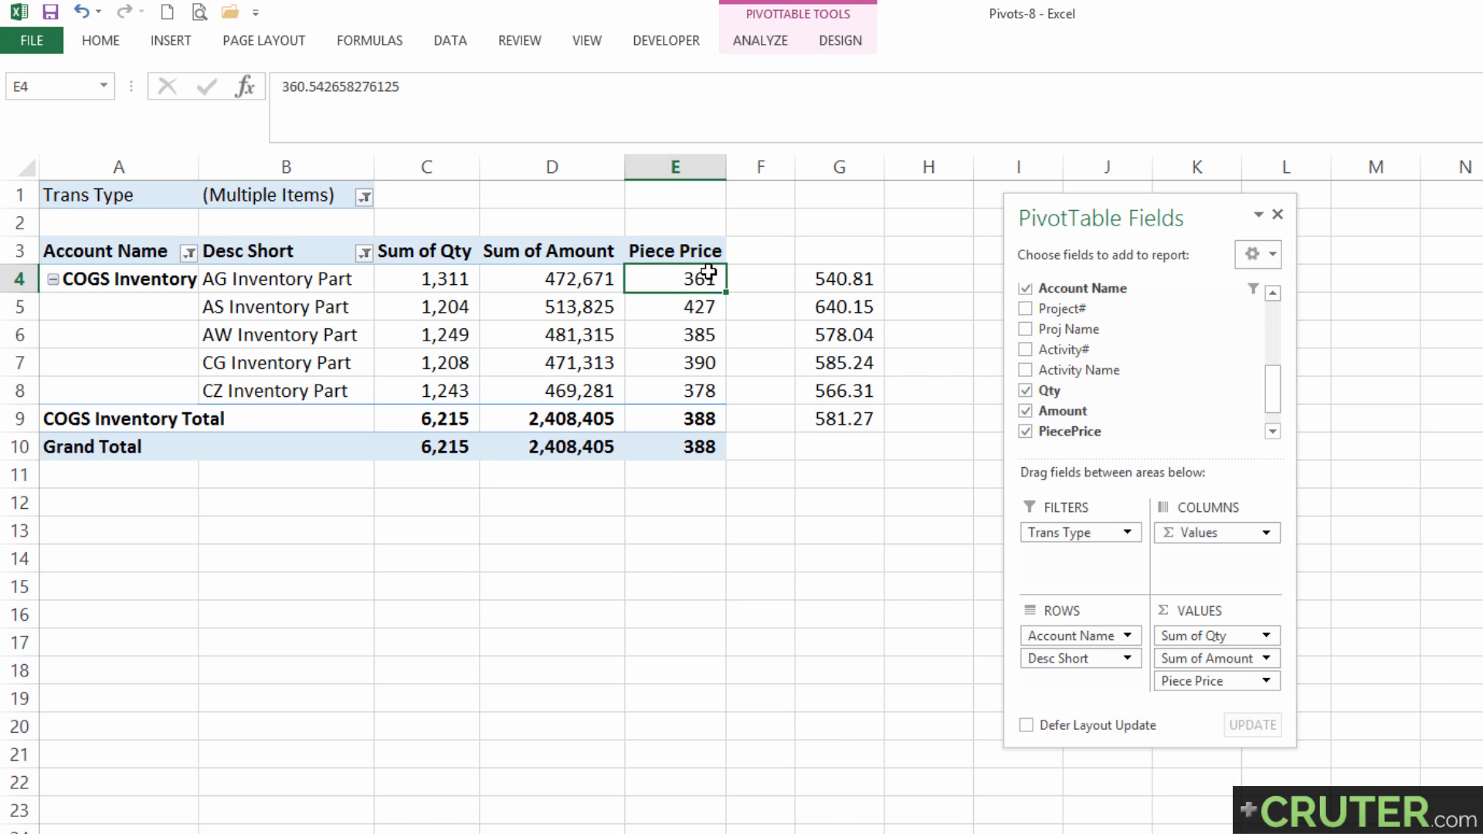
# Add a calculated field named MarkUp to the pivot table with the formula = PiecePrice*1.5.
pyautogui.click(765, 39)
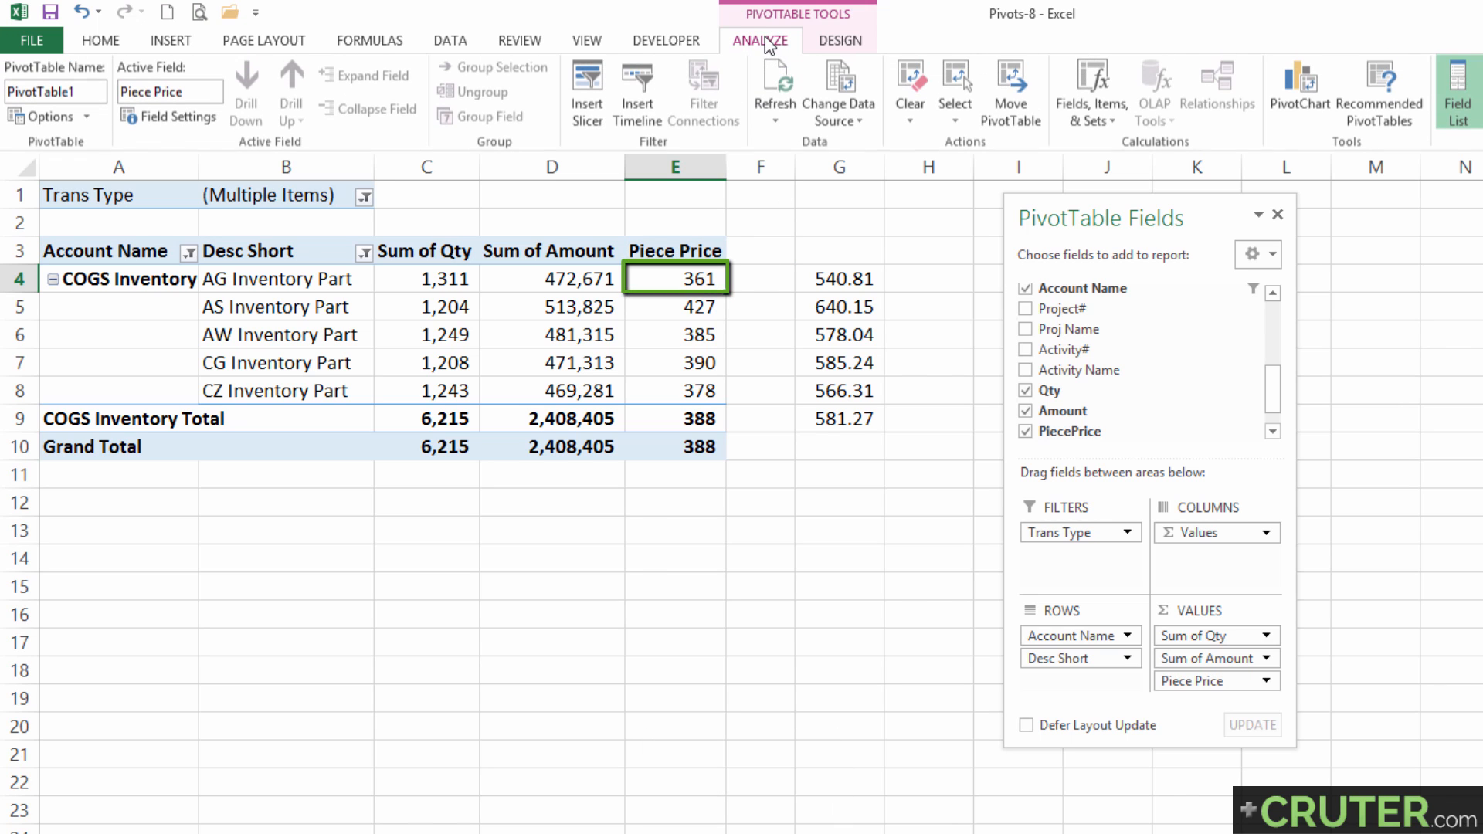
pyautogui.click(1072, 131)
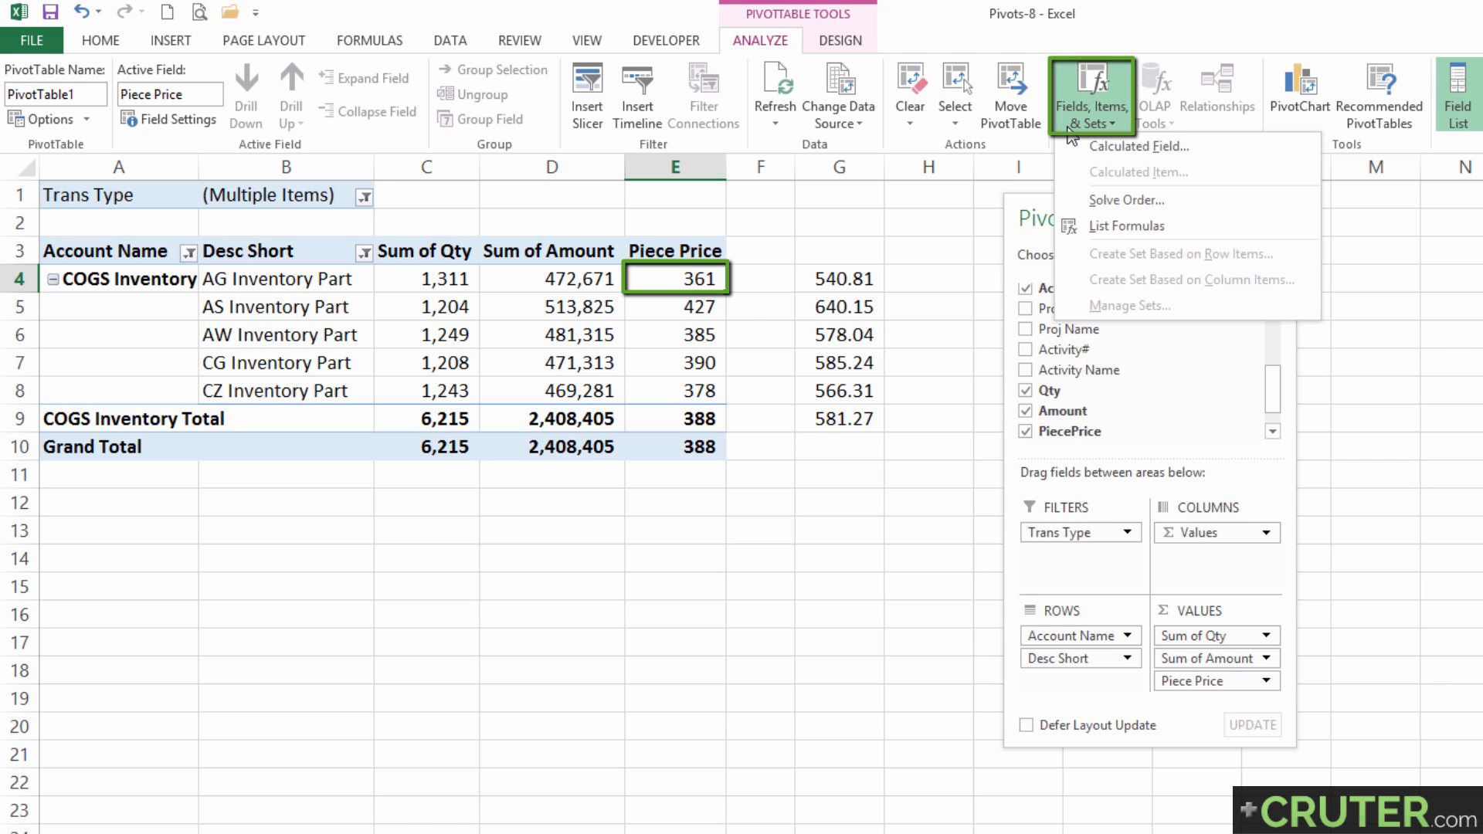
pyautogui.click(1078, 147)
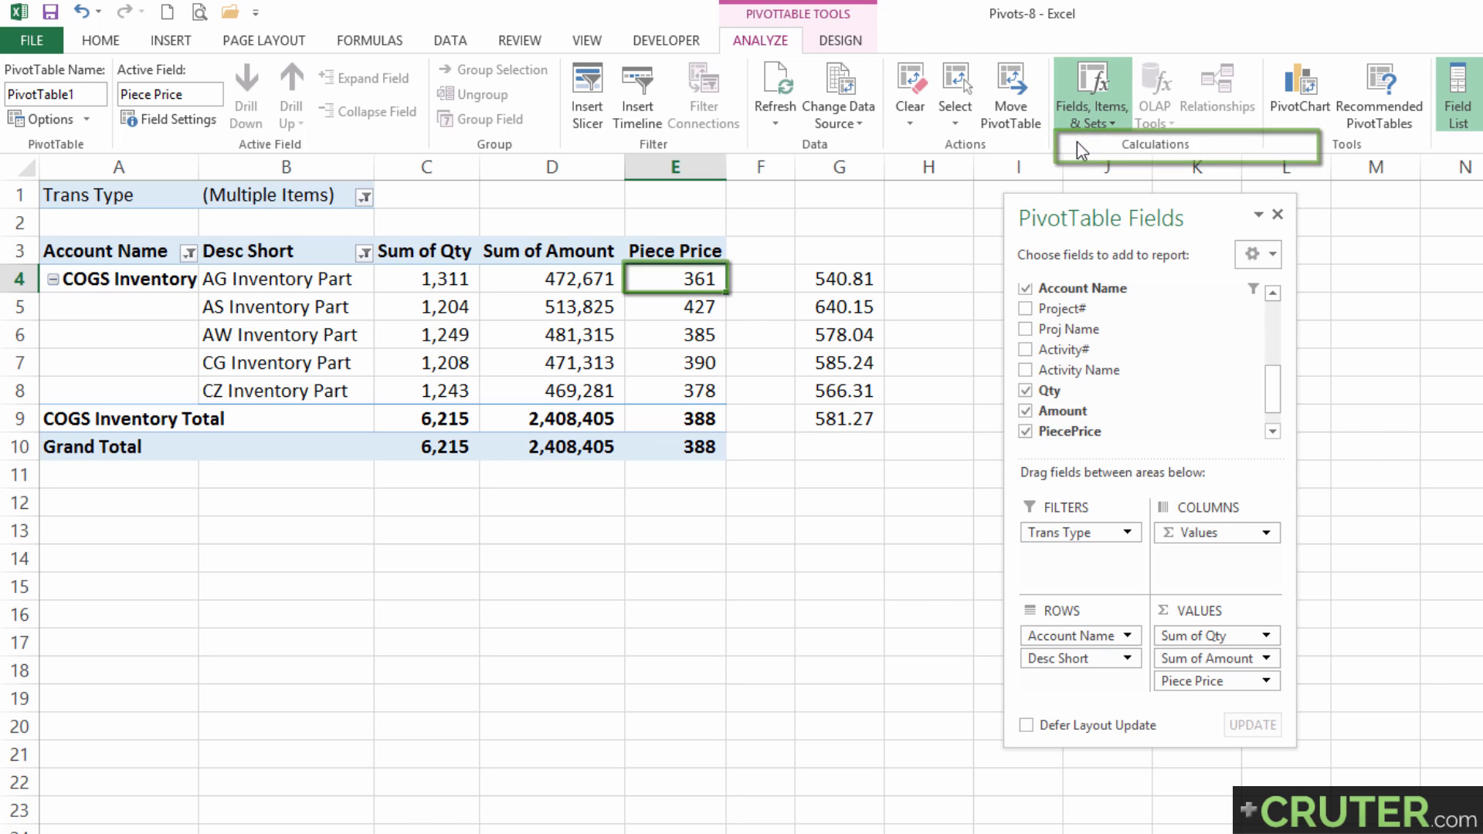
pyautogui.moveTo(855, 271)
pyautogui.mouseDown()
pyautogui.moveTo(1012, 269)
pyautogui.moveTo(878, 268)
pyautogui.mouseUp()
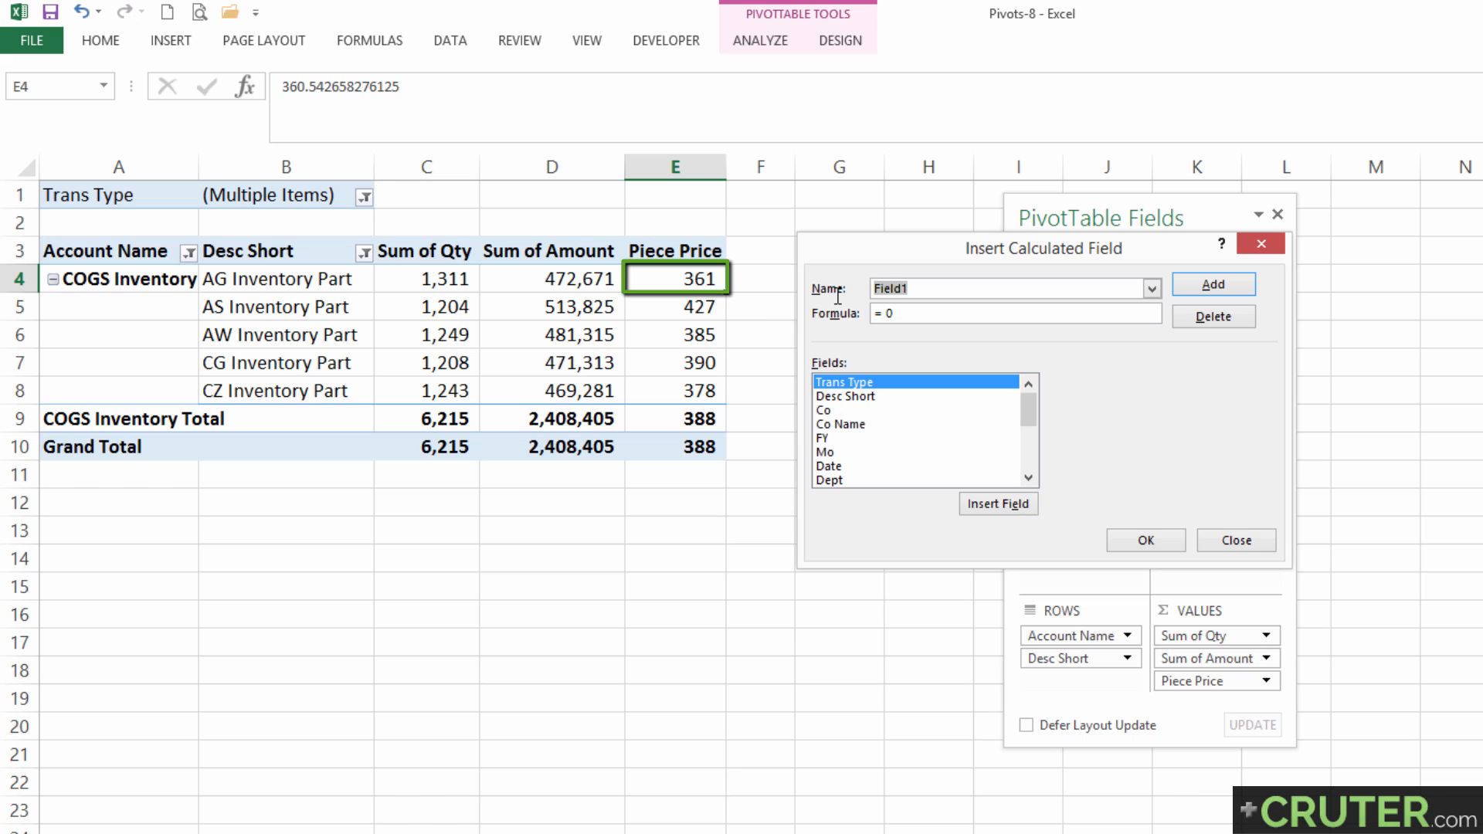
pyautogui.write('MarkUp')
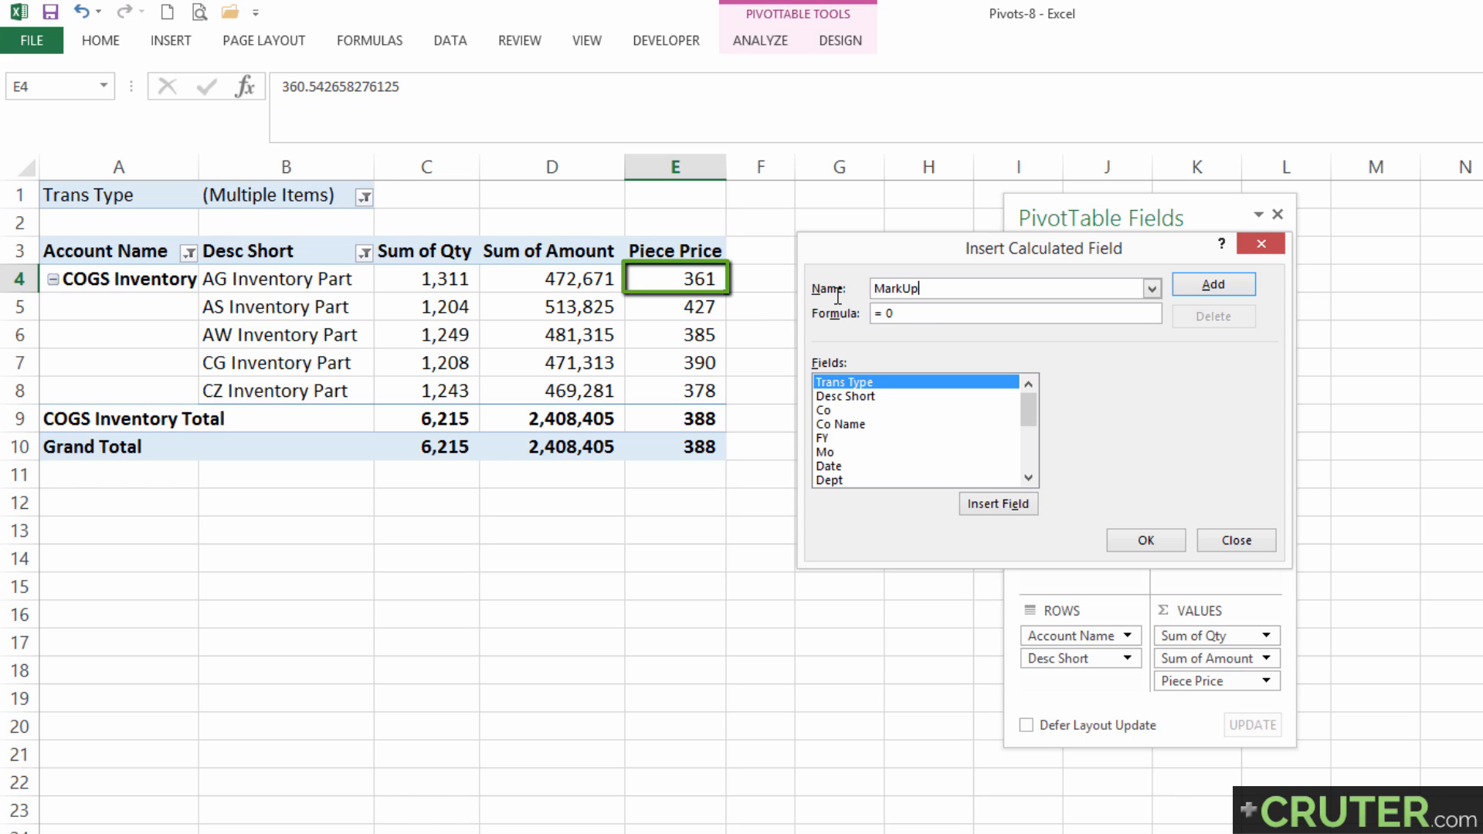
pyautogui.moveTo(915, 268); pyautogui.dragTo(1004, 265)
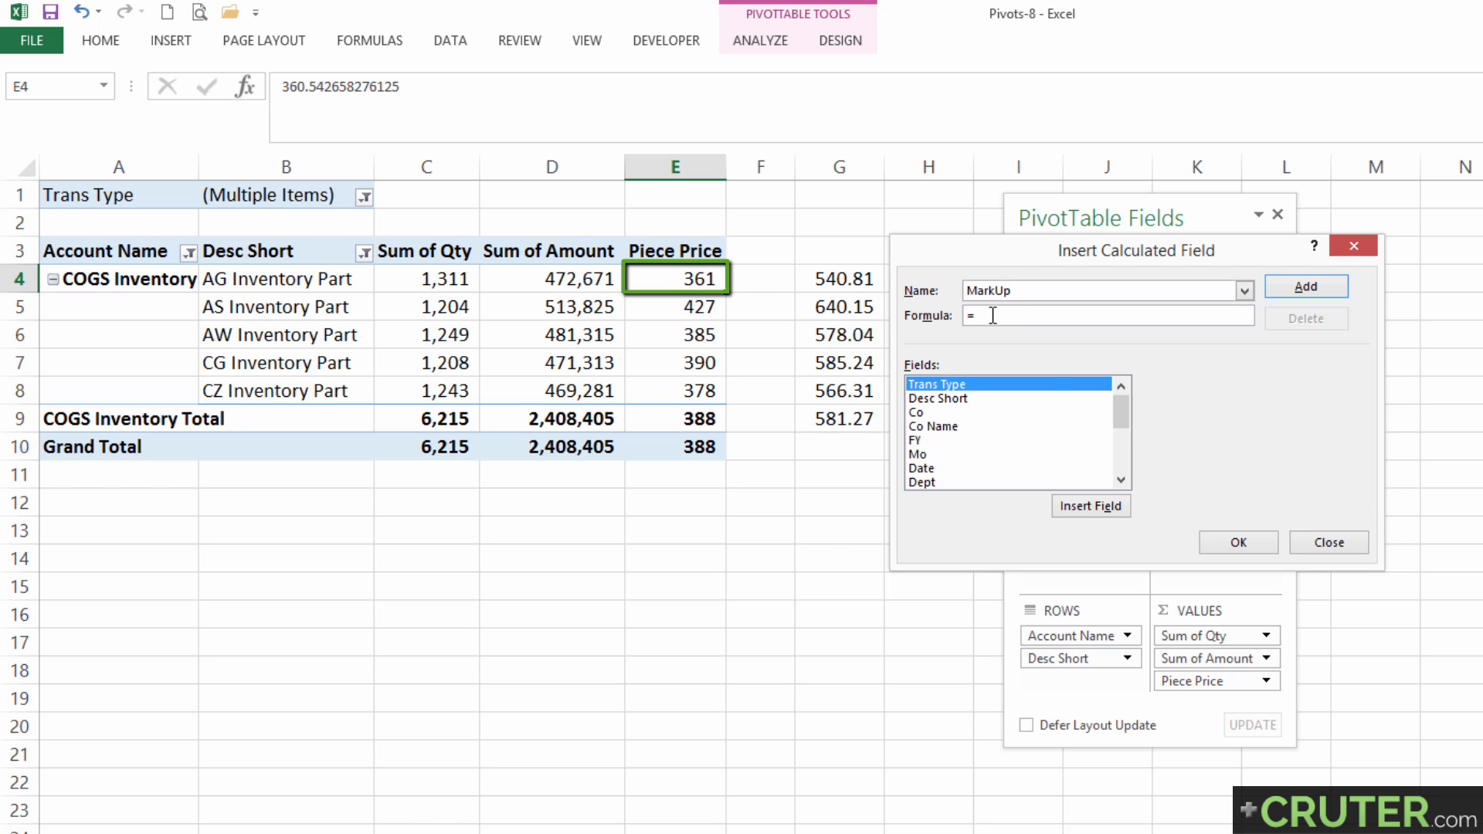
pyautogui.moveTo(1121, 406); pyautogui.dragTo(1122, 455)
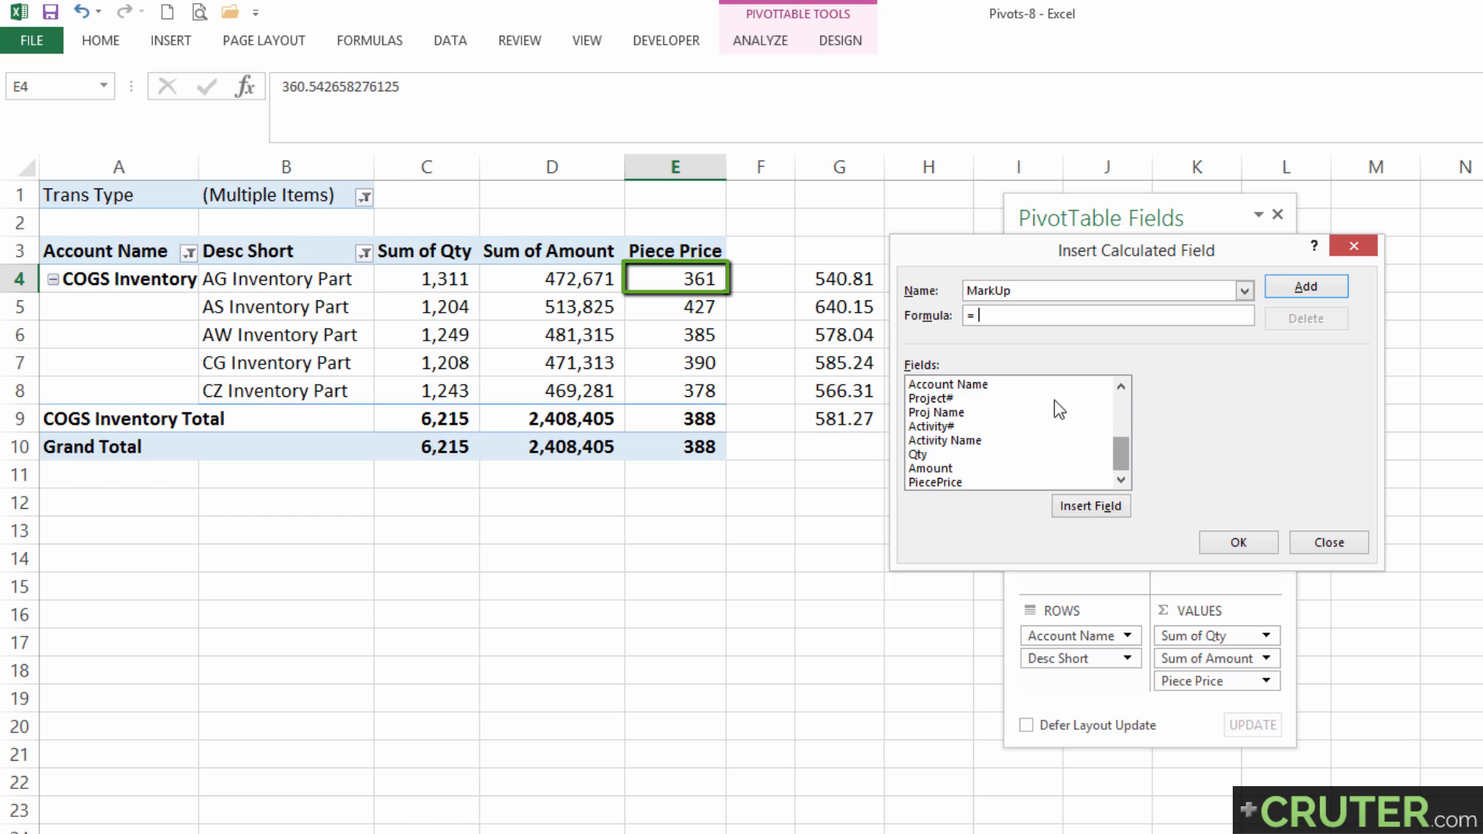
pyautogui.doubleClick(911, 485)
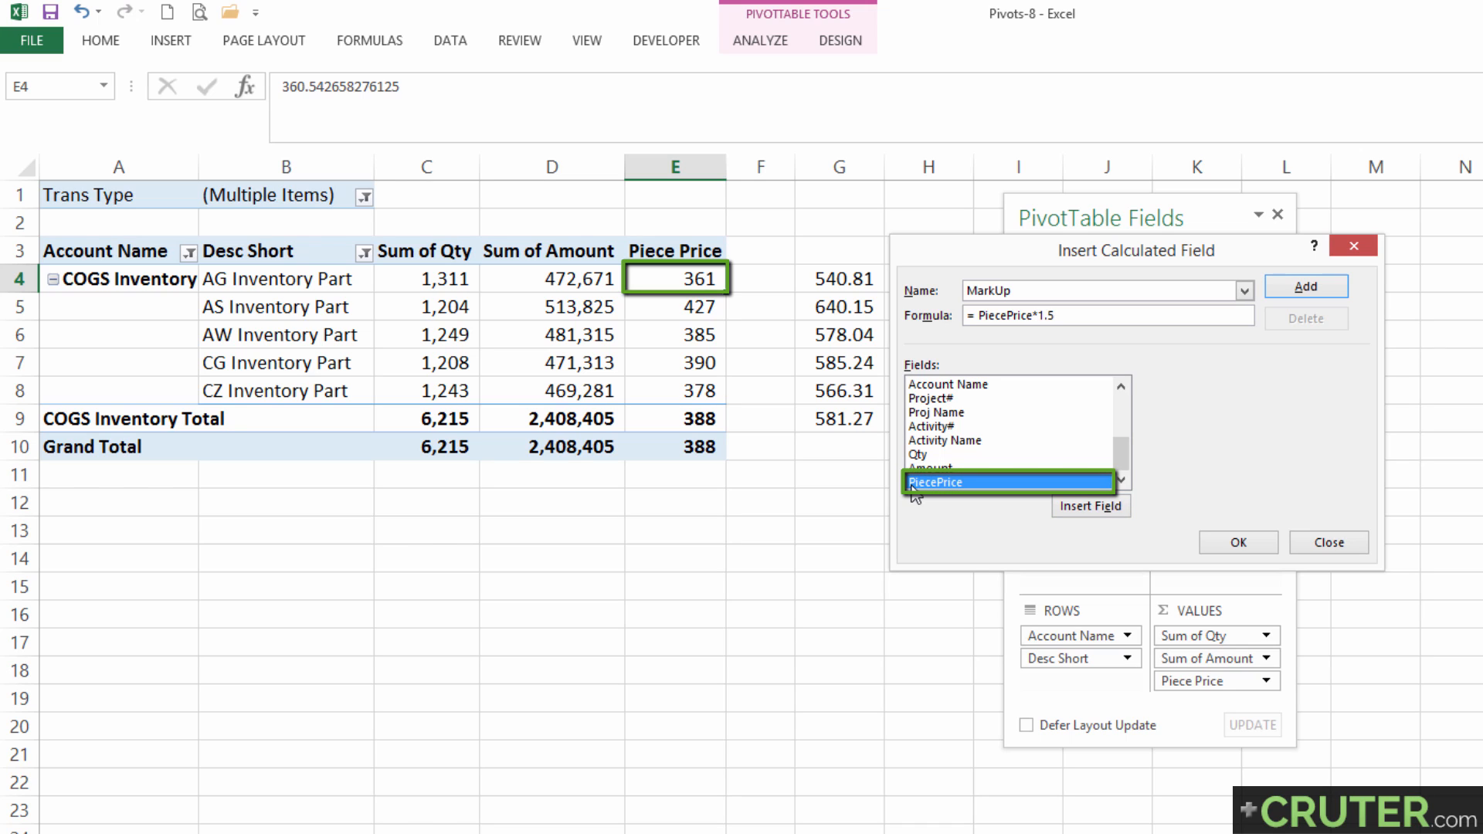
pyautogui.click(1271, 542)
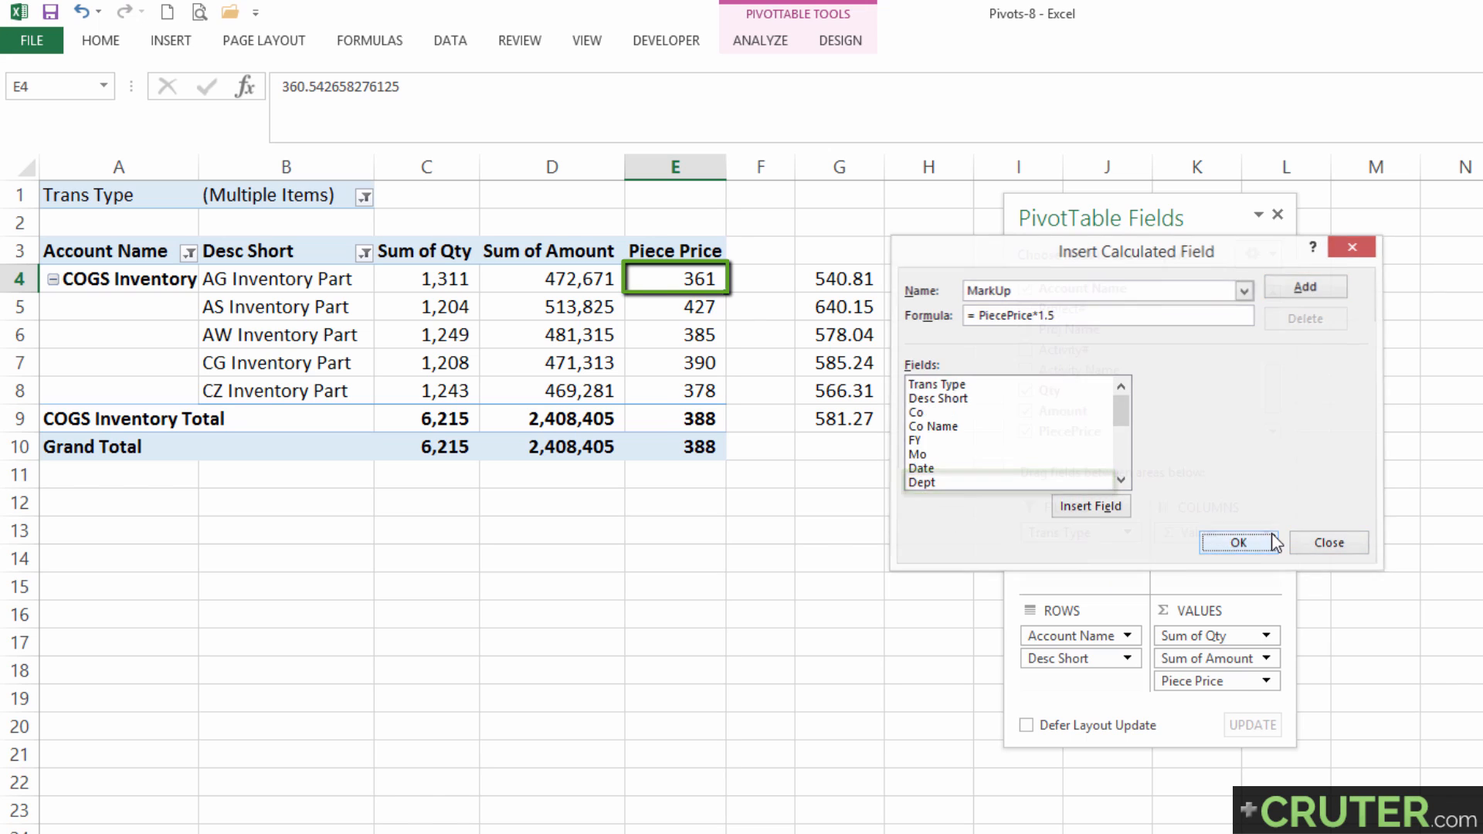
# Compare the pivot table's markup values with the outside formulas, and clear those formulas beside the pivot table.
pyautogui.moveTo(848, 278); pyautogui.dragTo(843, 446)
pyautogui.moveTo(945, 292); pyautogui.dragTo(930, 407)
pyautogui.press('Delete')
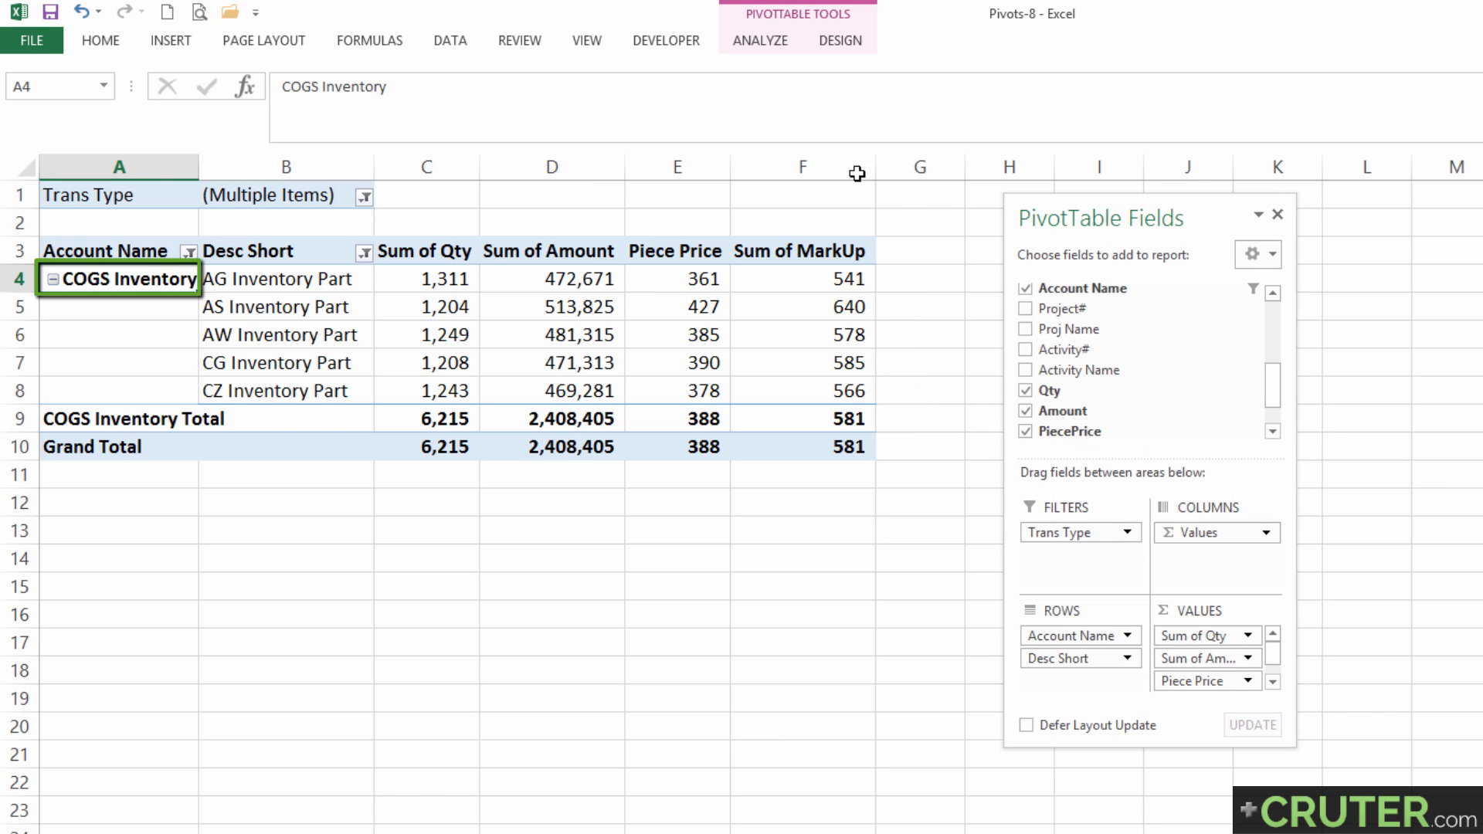
# Delete the calculated fields PiecePrice and MarkUp from the pivot table.
pyautogui.click(788, 40)
pyautogui.click(1091, 108)
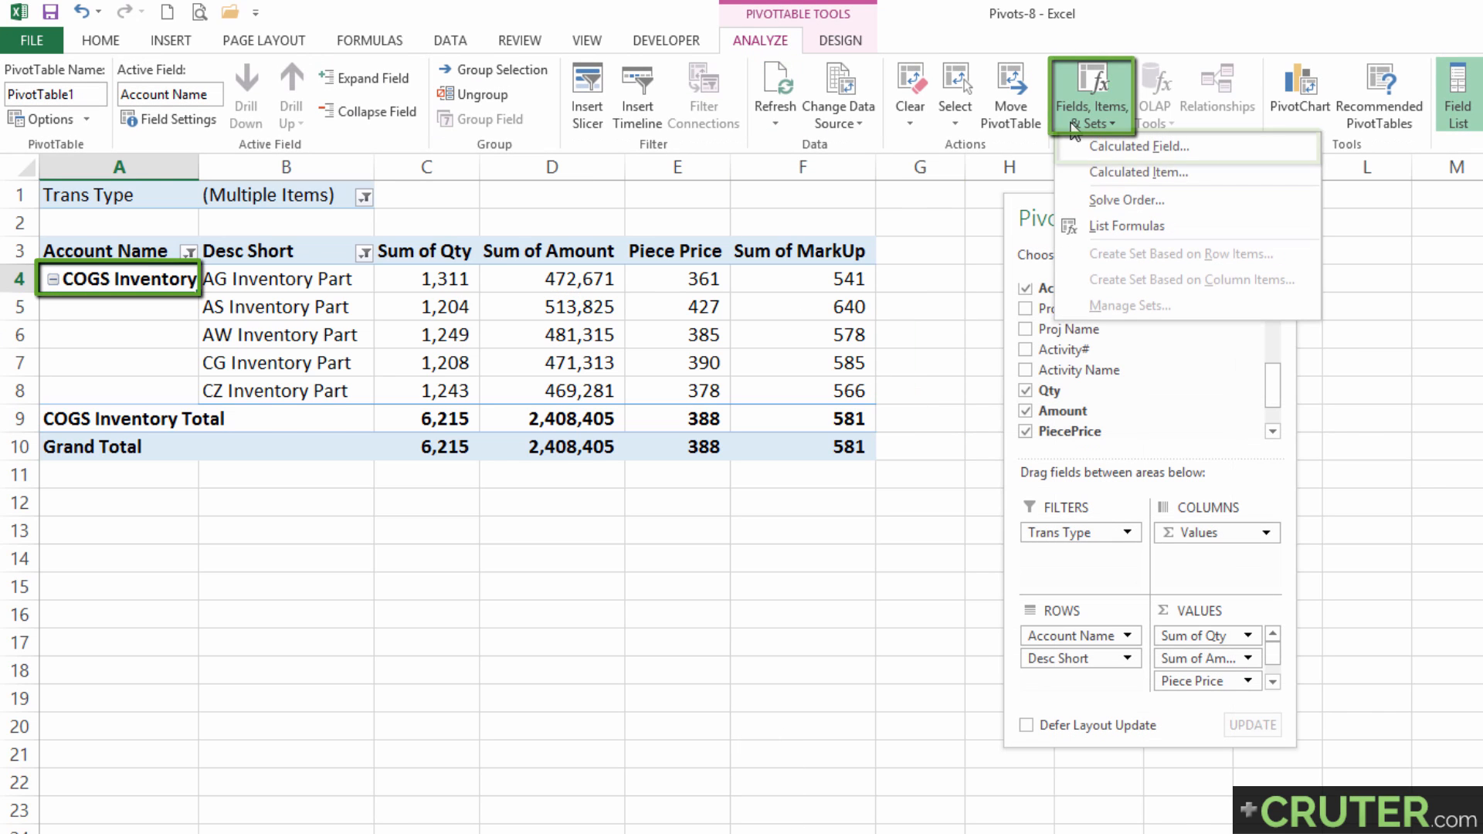
pyautogui.press('Escape')
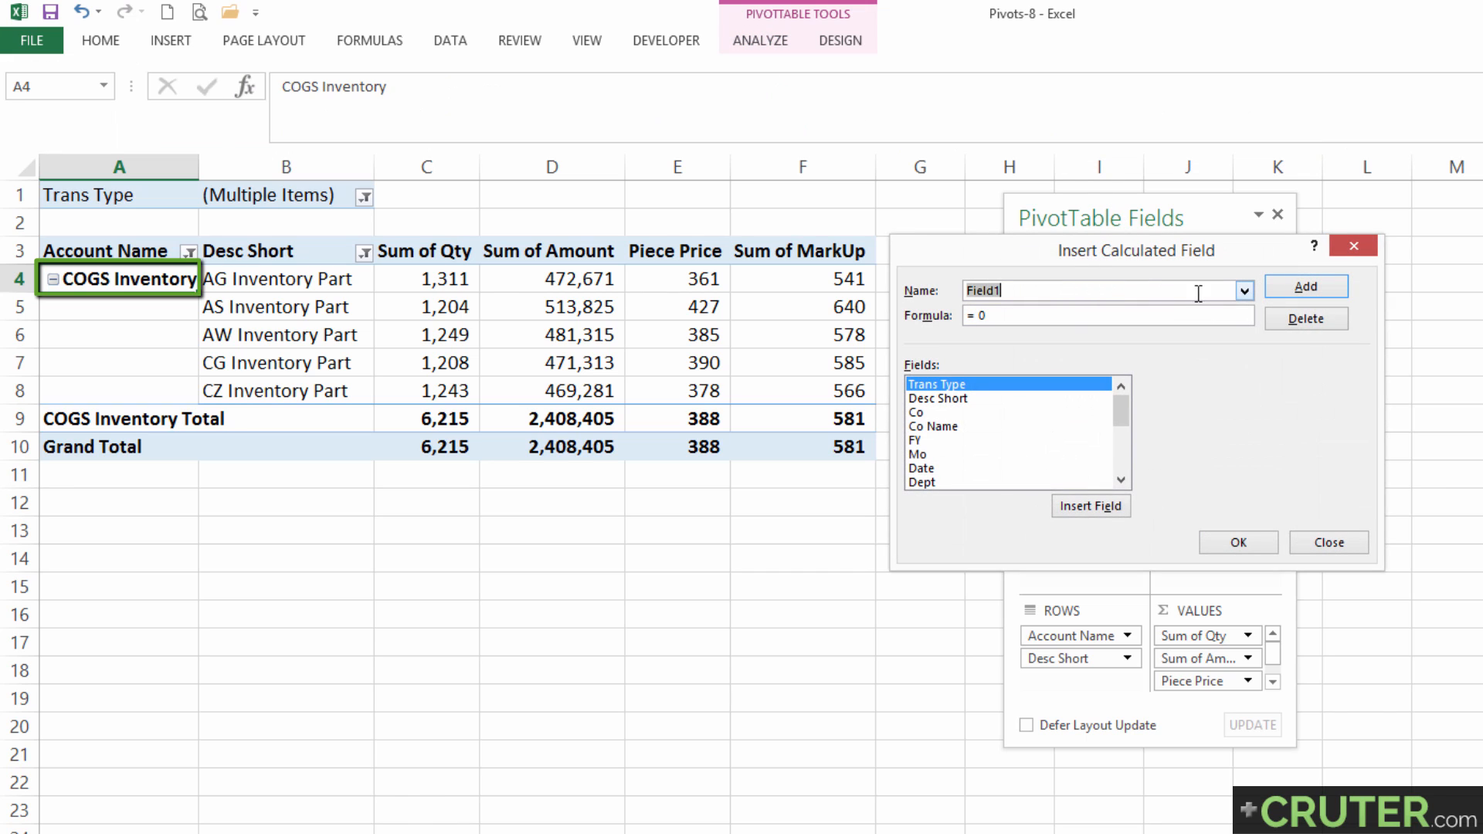
pyautogui.click(1245, 290)
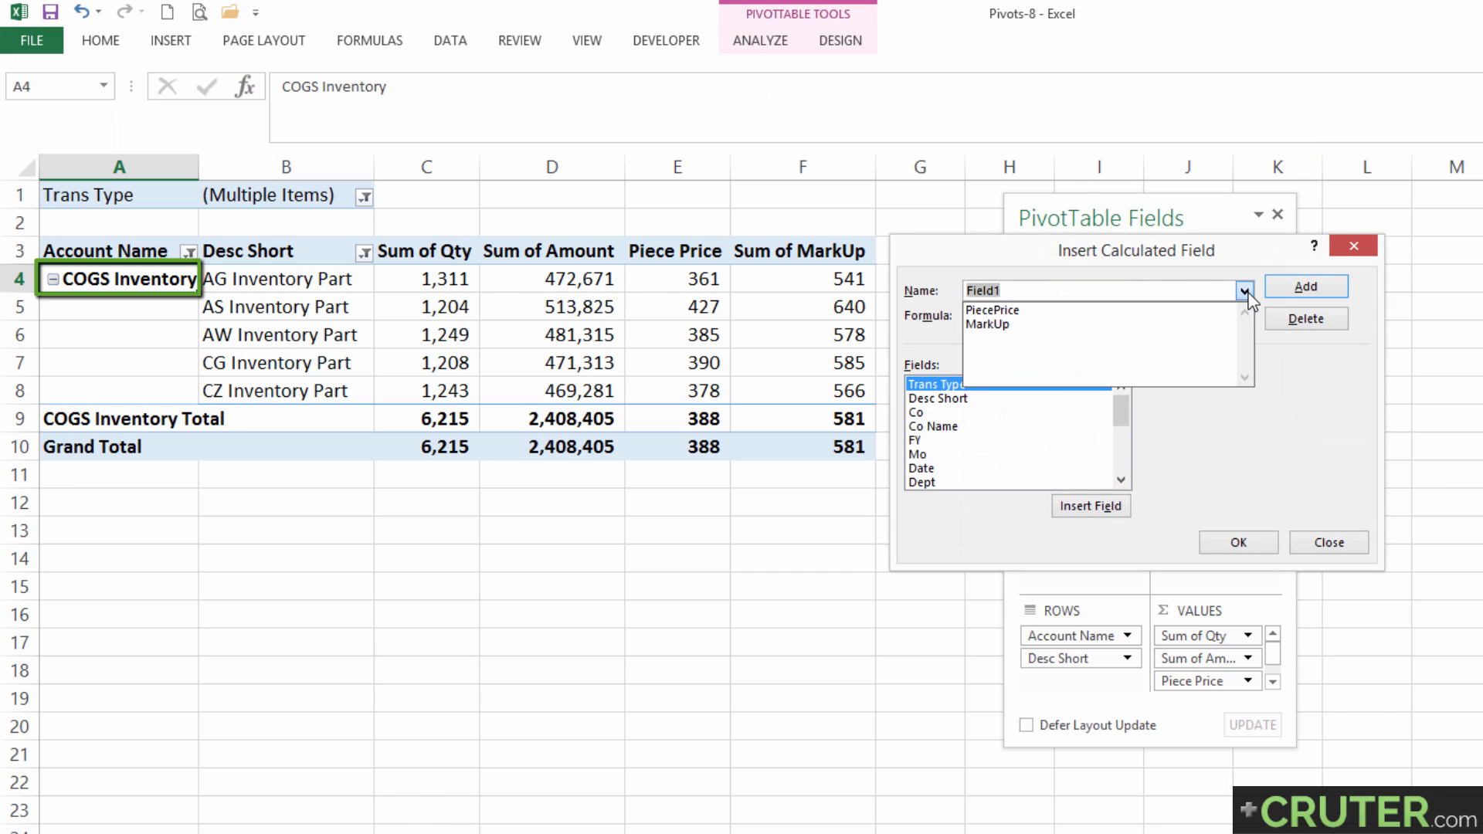
pyautogui.click(1072, 311)
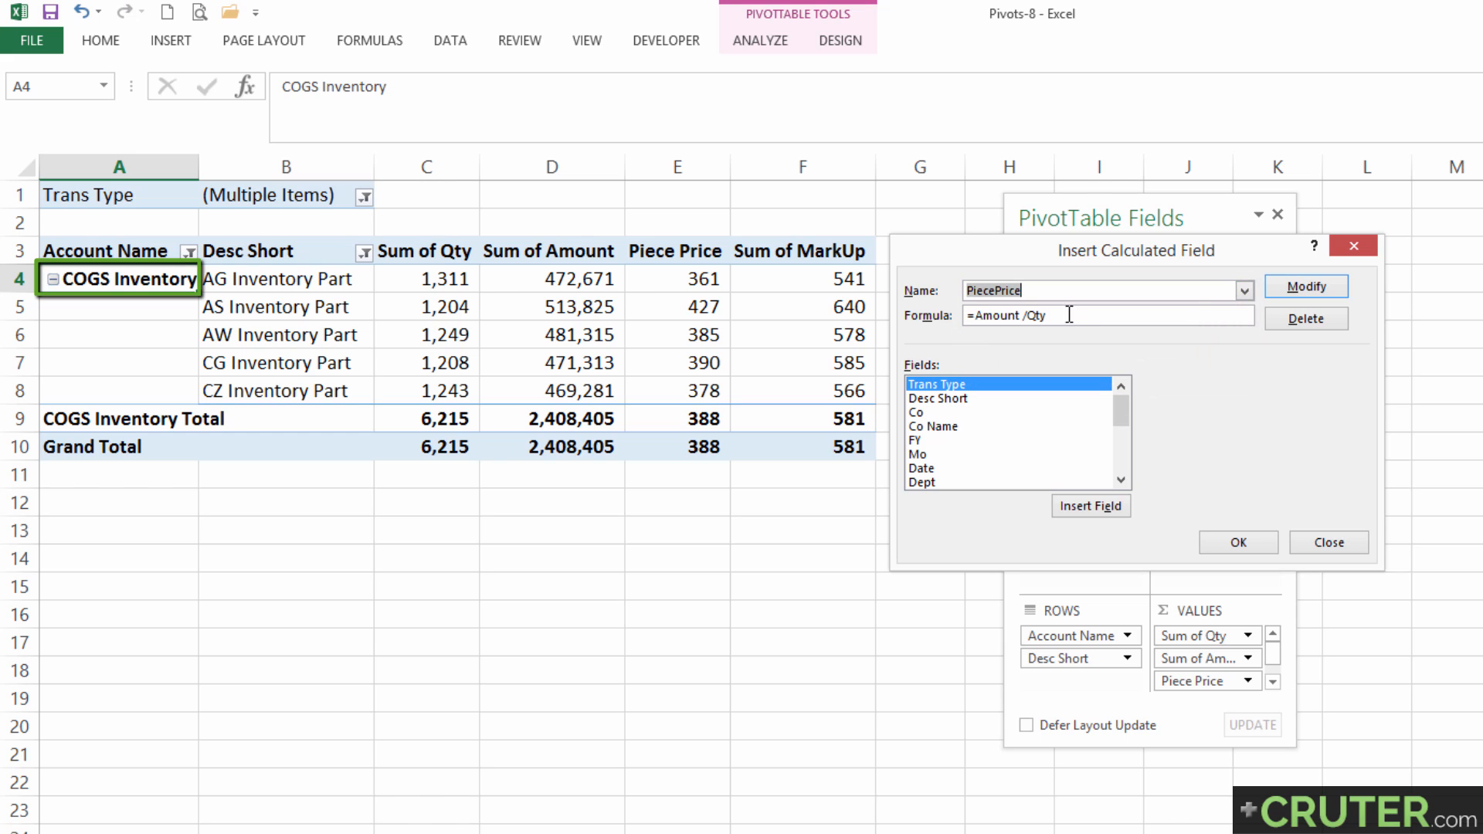
pyautogui.click(1309, 330)
pyautogui.click(1246, 291)
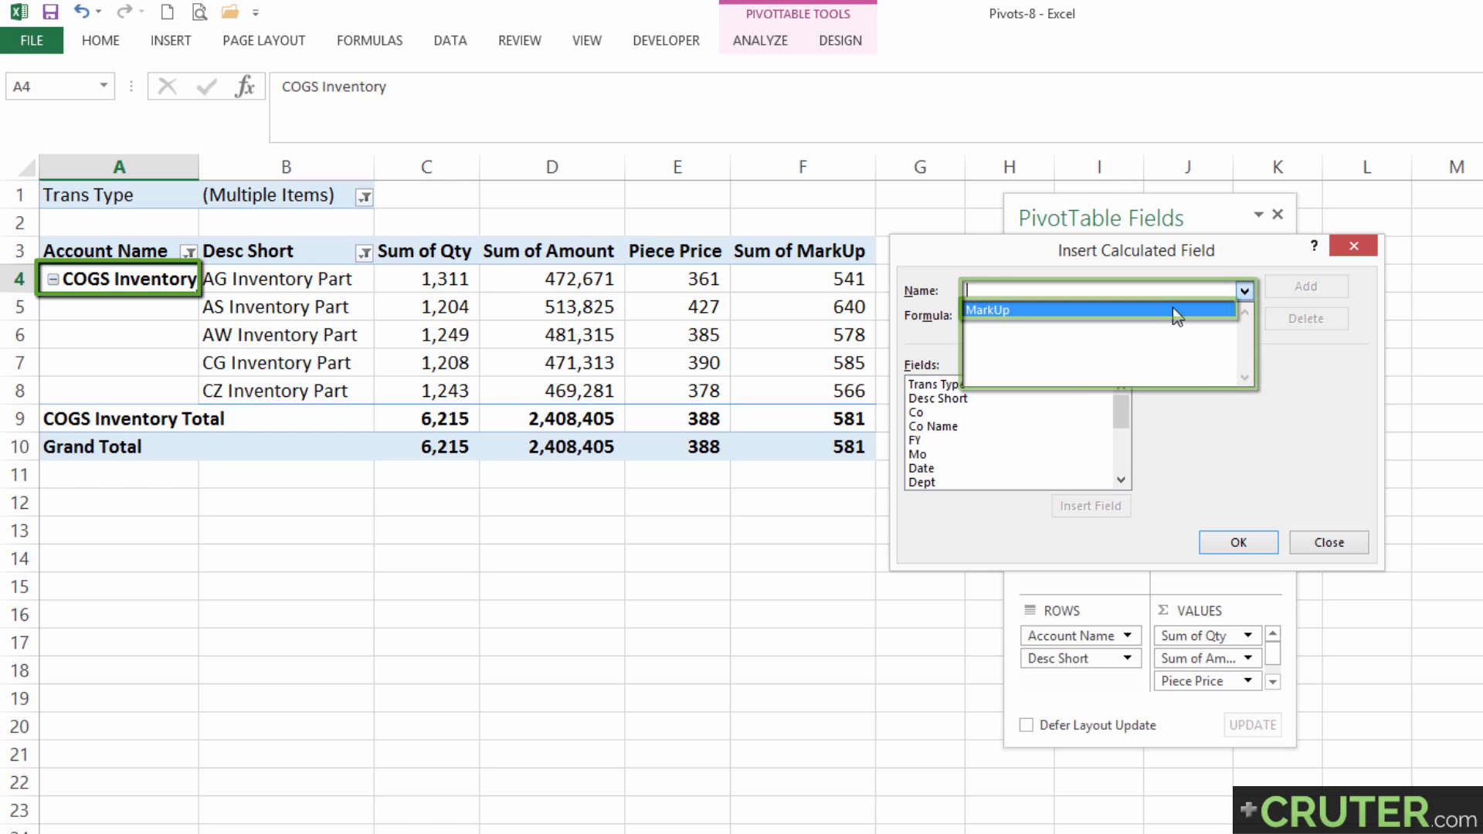
pyautogui.click(1173, 308)
pyautogui.click(1302, 329)
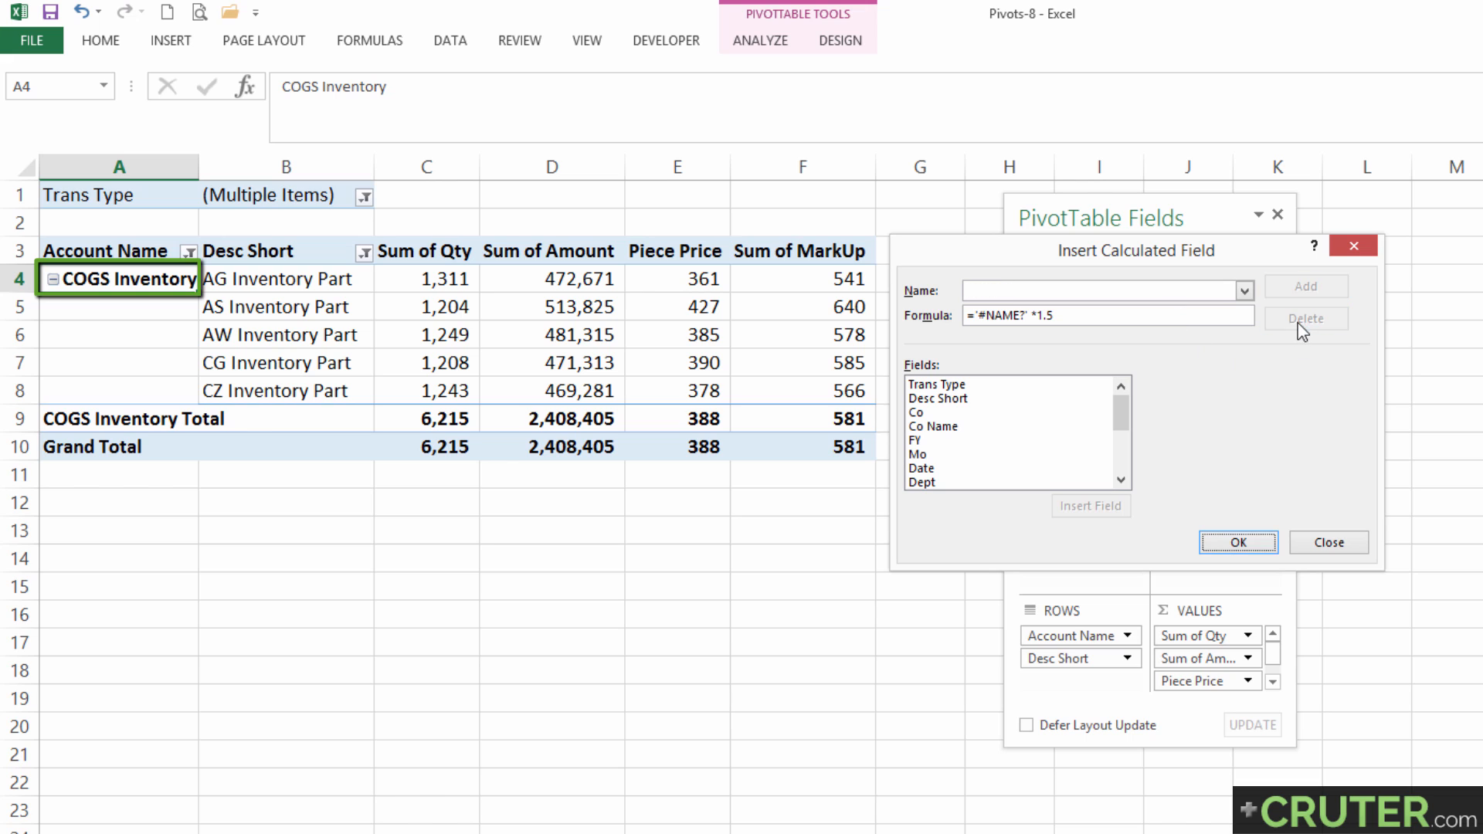
pyautogui.click(1238, 542)
# Examine the Desc Short items in B4:B8, the amount in D4 and the empty cells beside the pivot table in E4:E8.
pyautogui.click(655, 247)
pyautogui.moveTo(655, 247); pyautogui.dragTo(781, 434)
pyautogui.click(552, 251)
pyautogui.hotkey('ctrl', 'a')
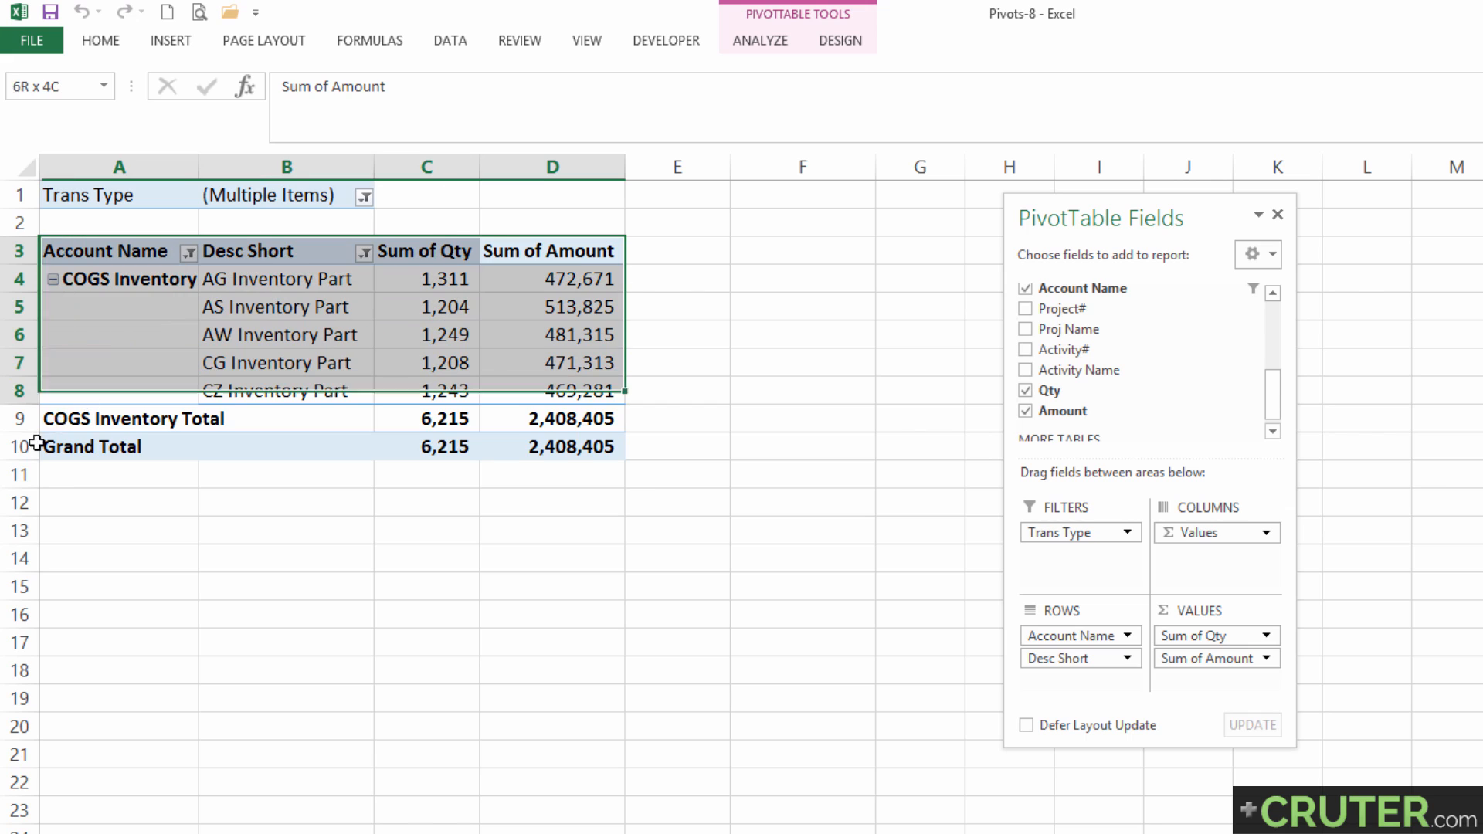
pyautogui.click(286, 278)
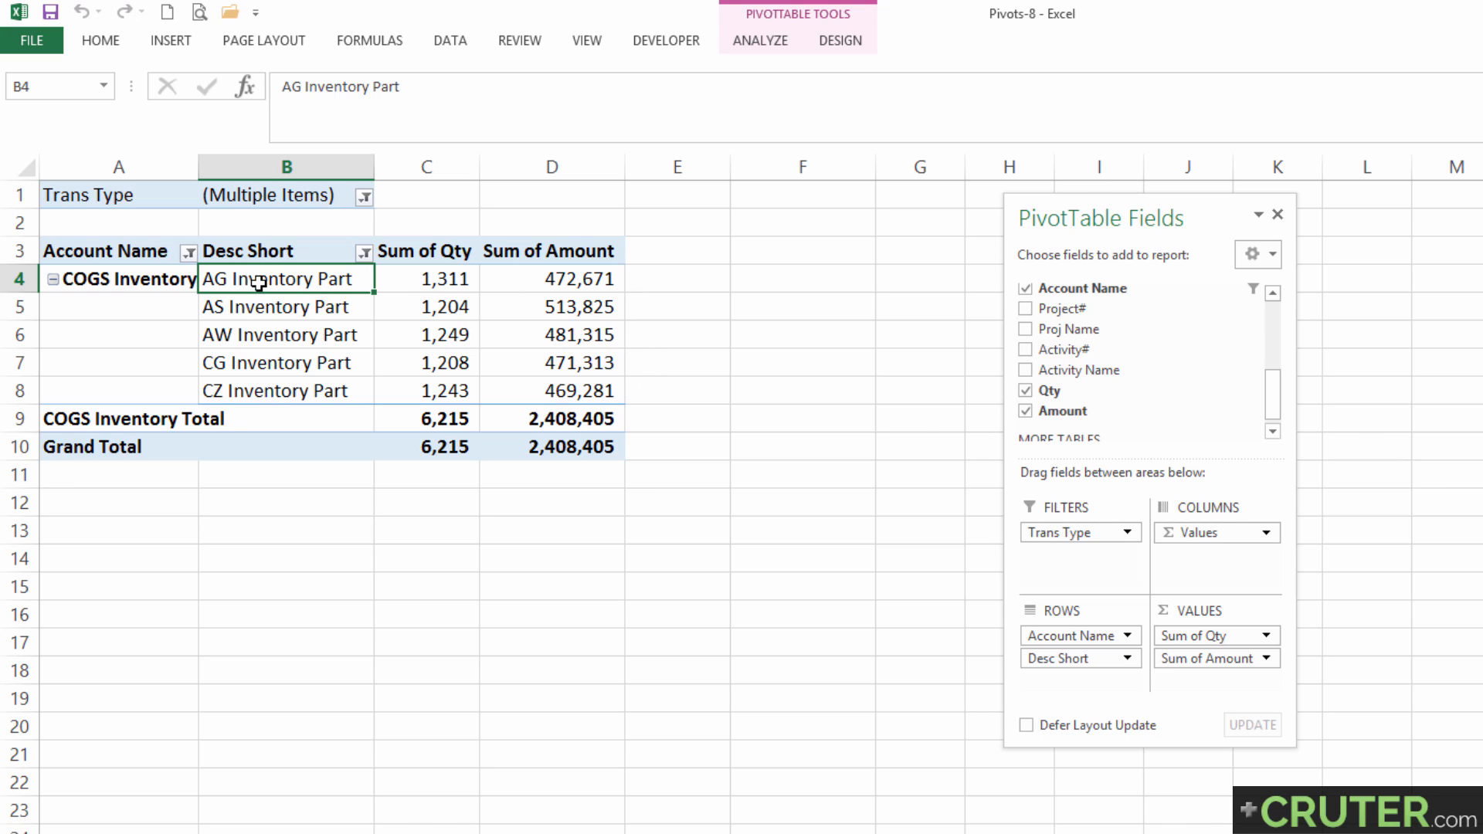
pyautogui.moveTo(259, 283); pyautogui.dragTo(291, 367)
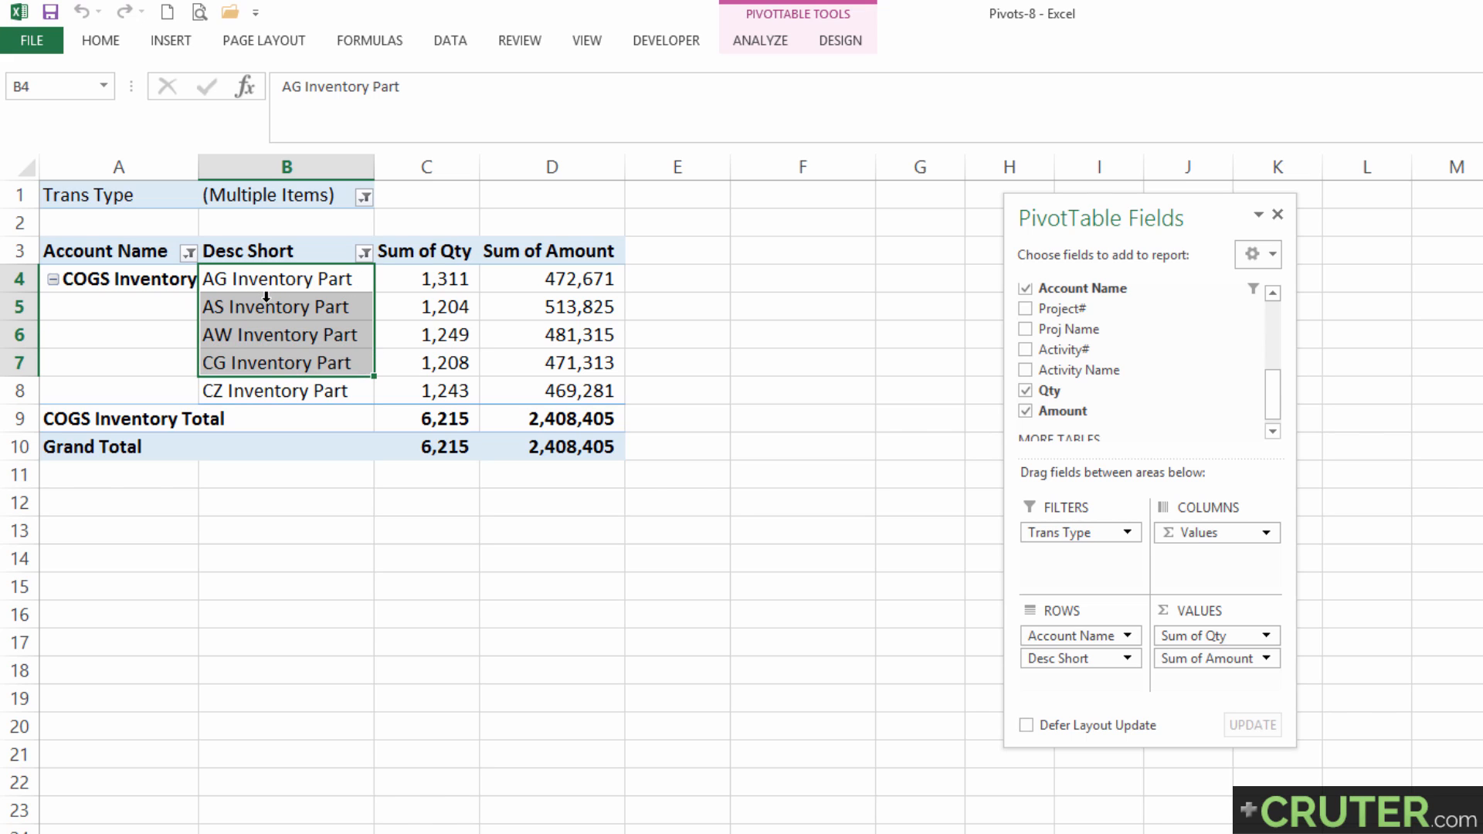
pyautogui.moveTo(268, 284); pyautogui.dragTo(278, 391)
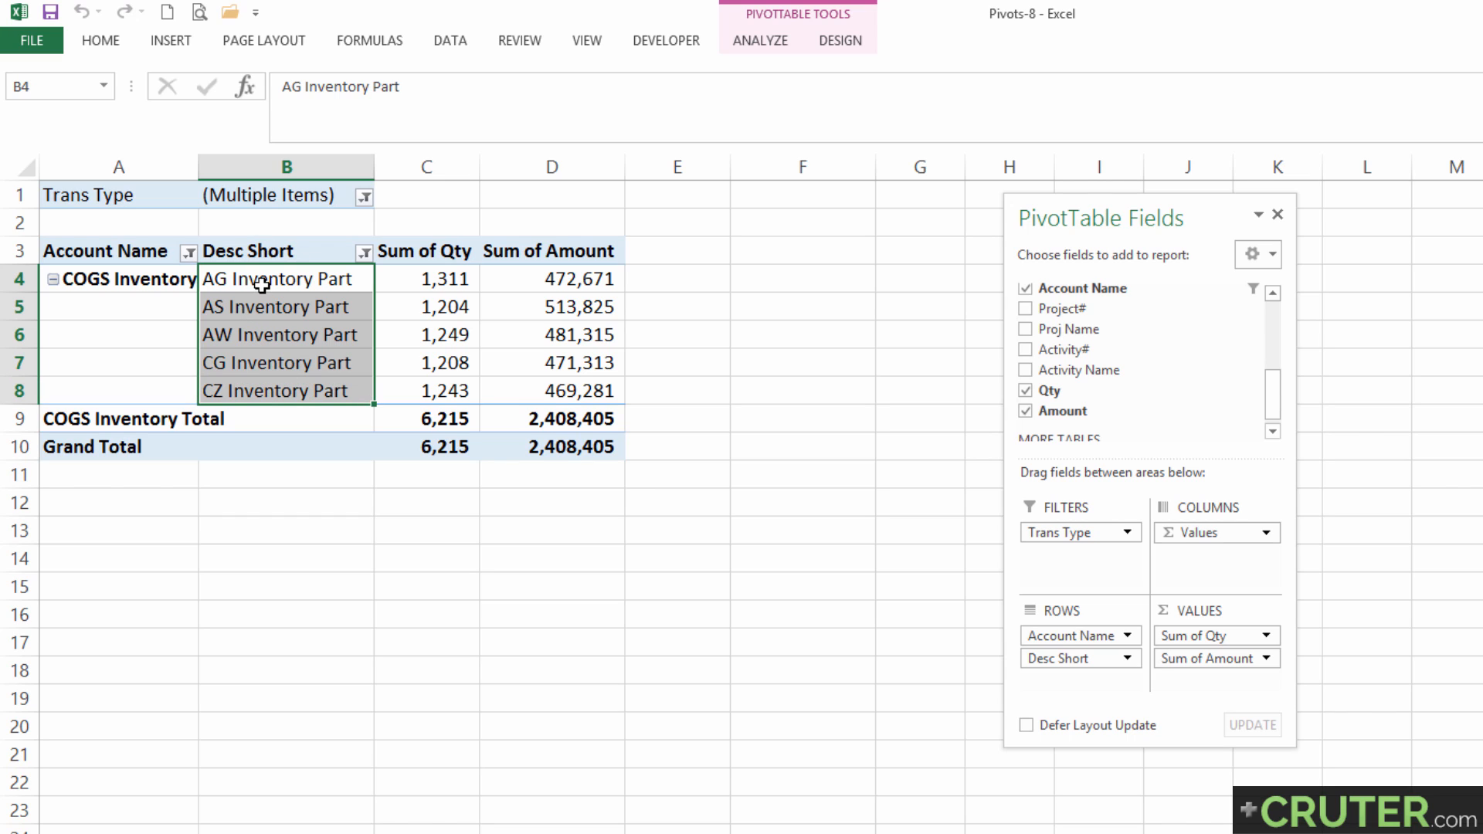
pyautogui.click(254, 278)
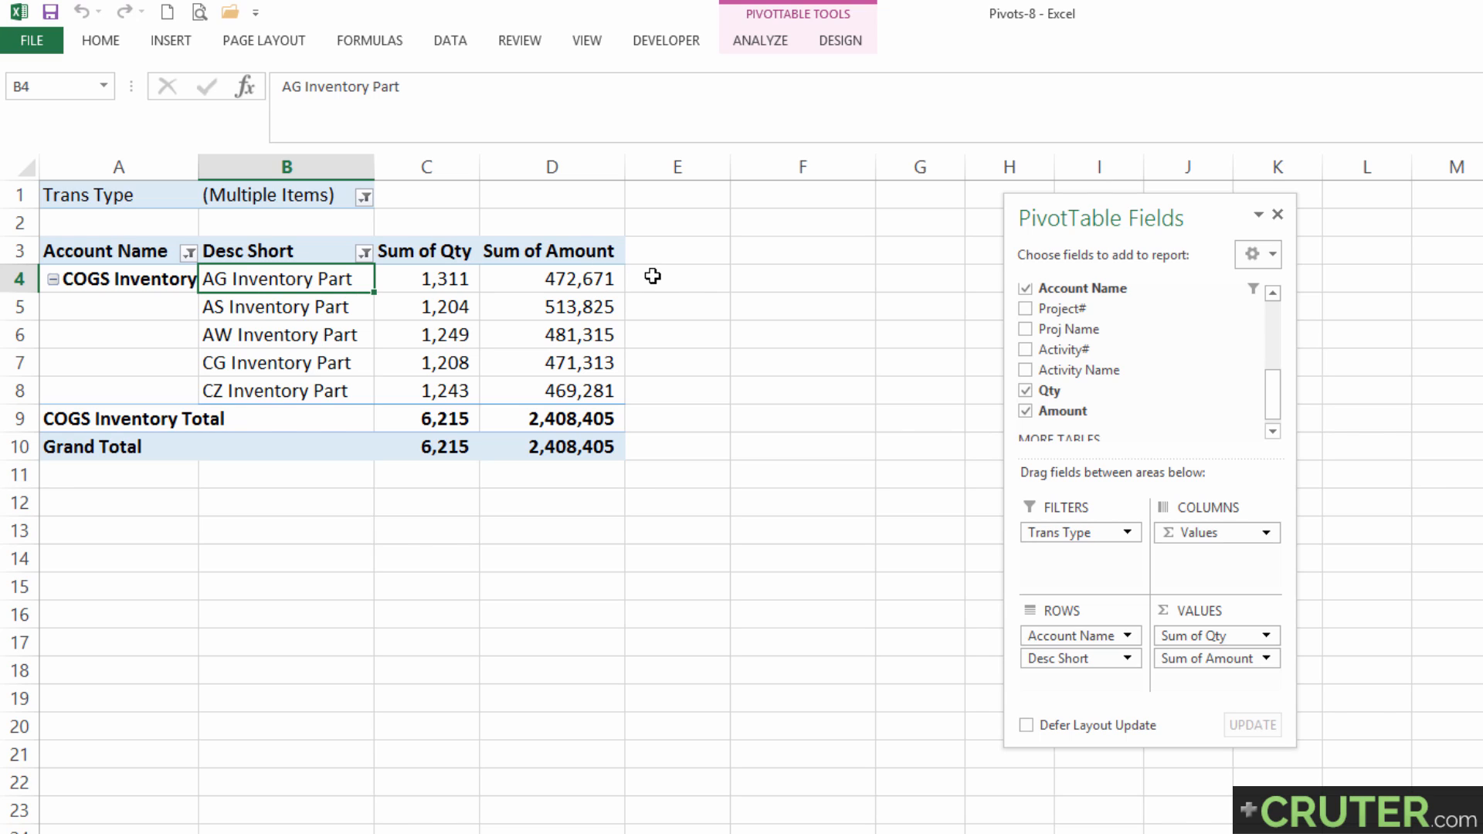
pyautogui.moveTo(654, 281); pyautogui.dragTo(650, 388)
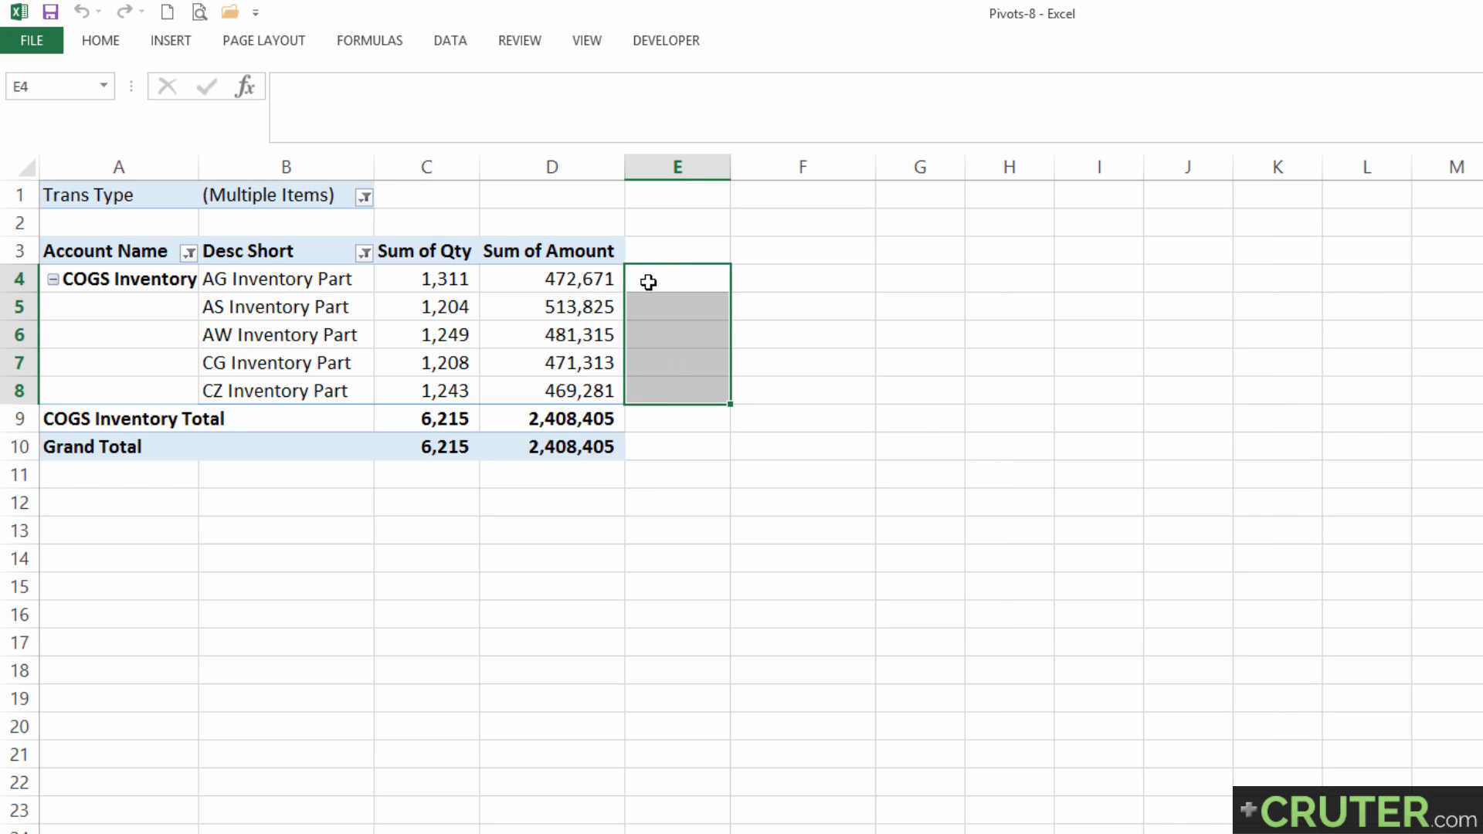
pyautogui.click(569, 284)
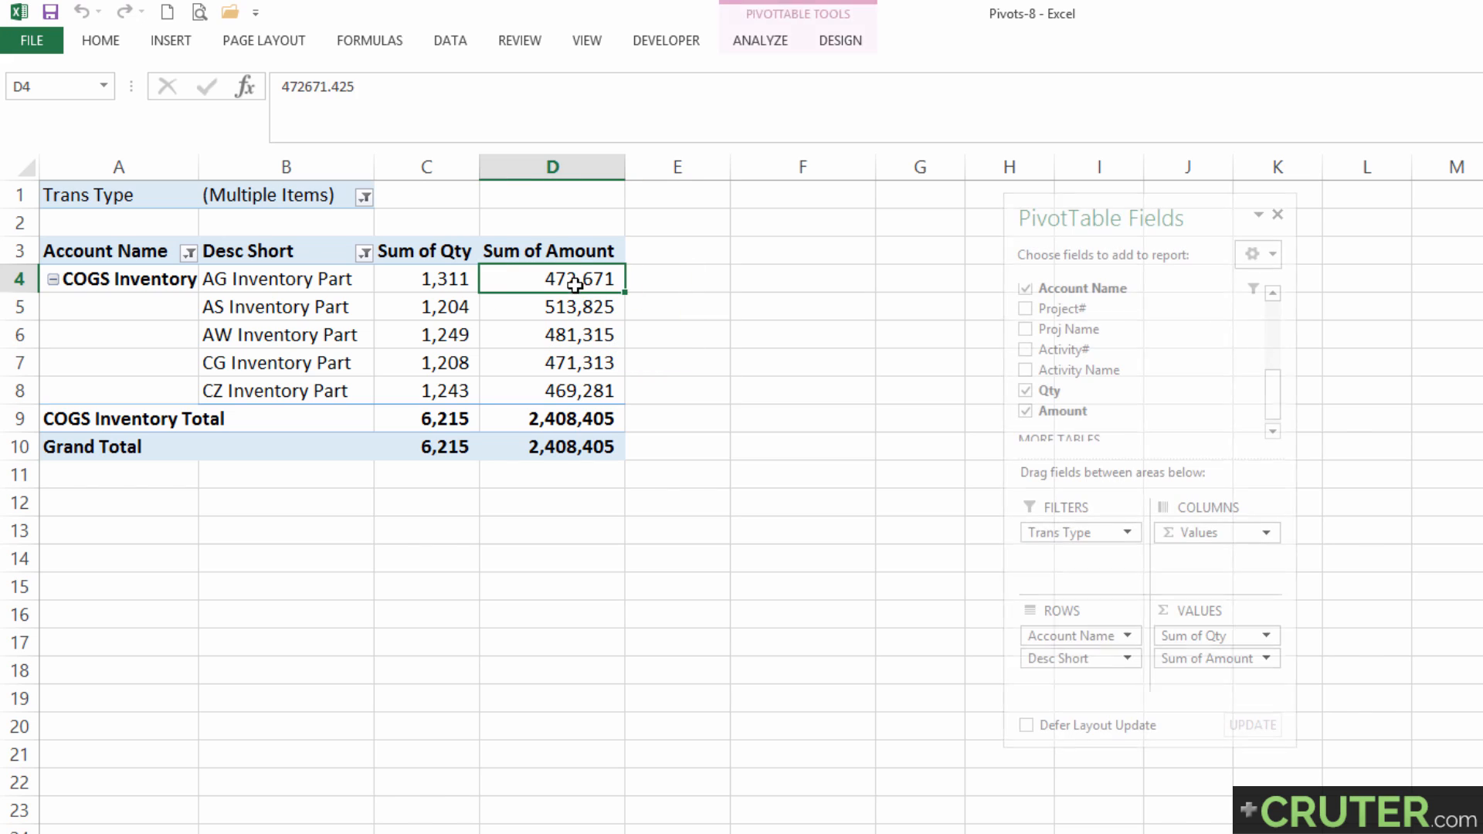
pyautogui.click(653, 276)
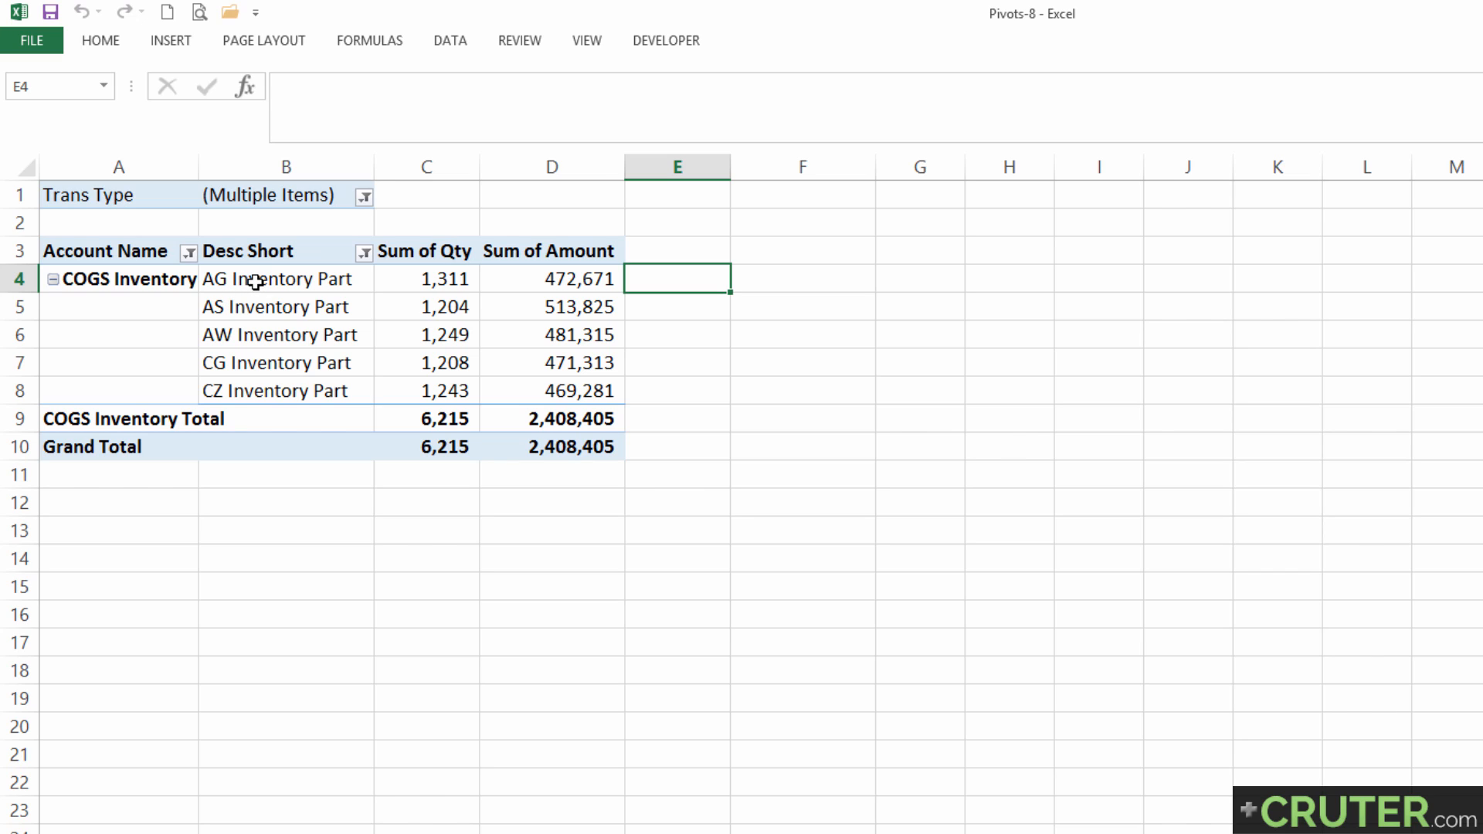
pyautogui.click(255, 280)
pyautogui.click(265, 335)
pyautogui.click(282, 281)
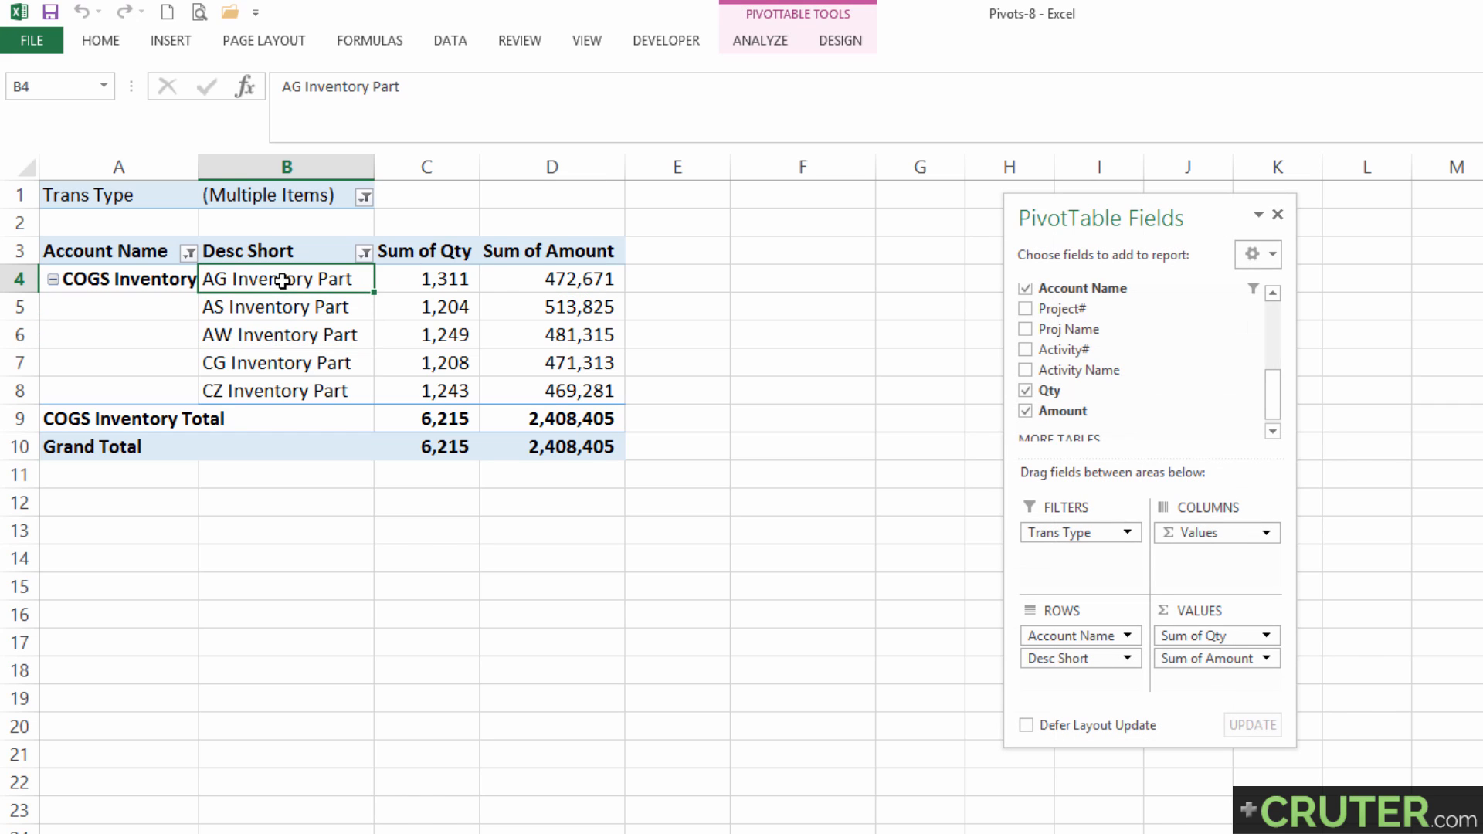
pyautogui.click(252, 335)
# Start a calculated item in the Desc Short field, name it AG Tax and clear the default 0 from its formula.
pyautogui.click(256, 308)
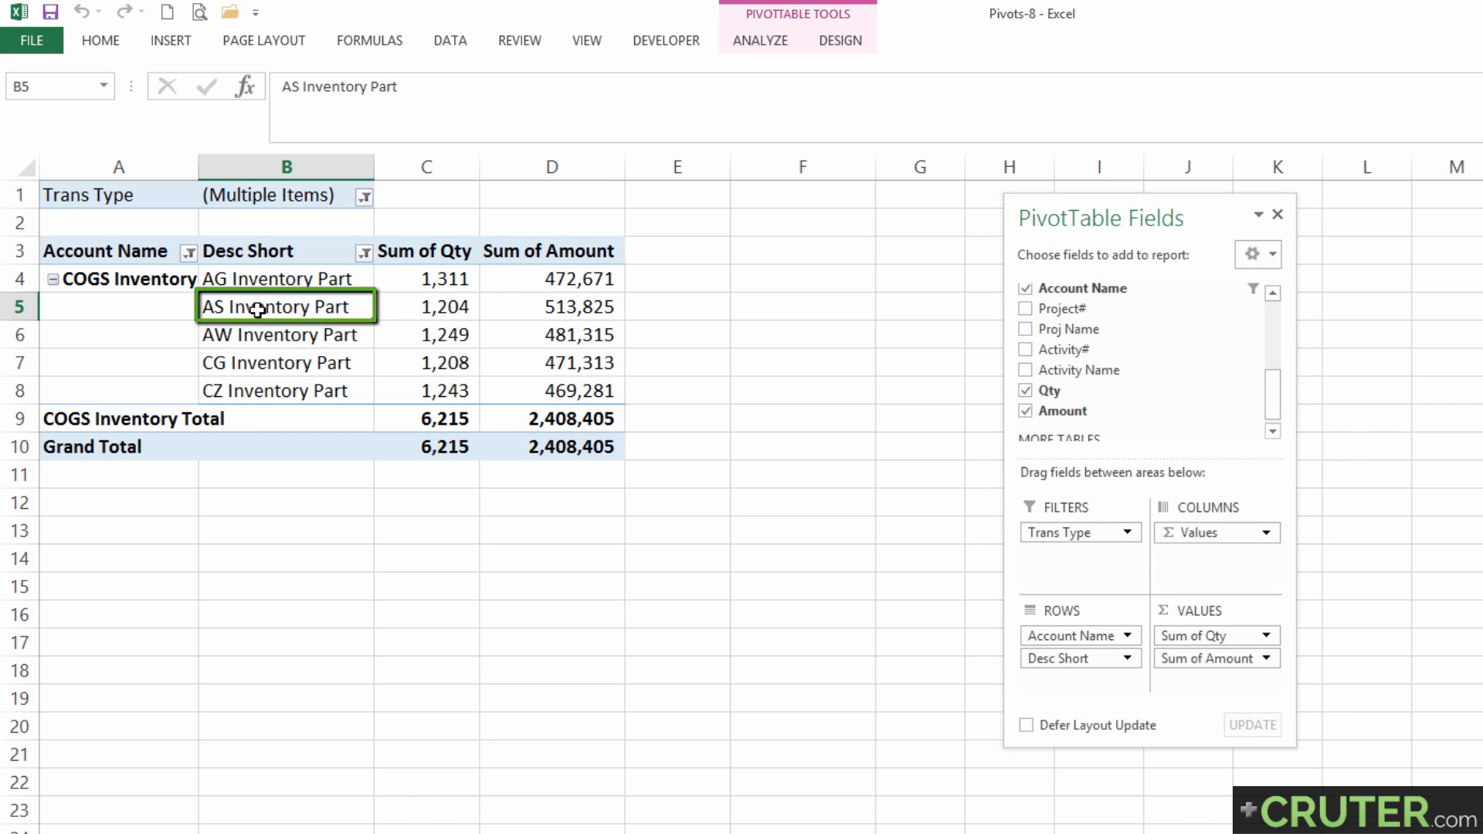
pyautogui.click(776, 37)
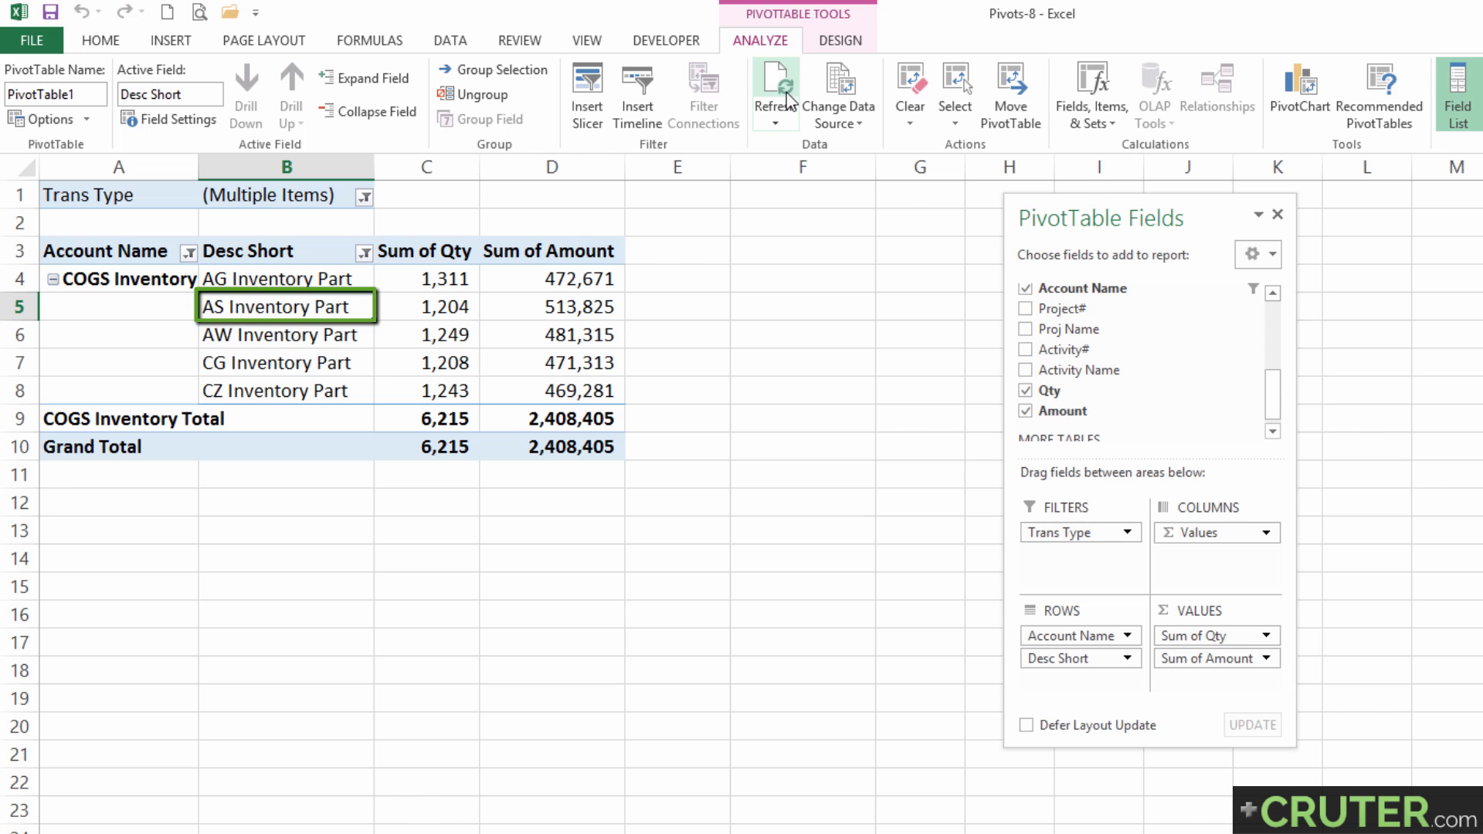
pyautogui.click(1090, 122)
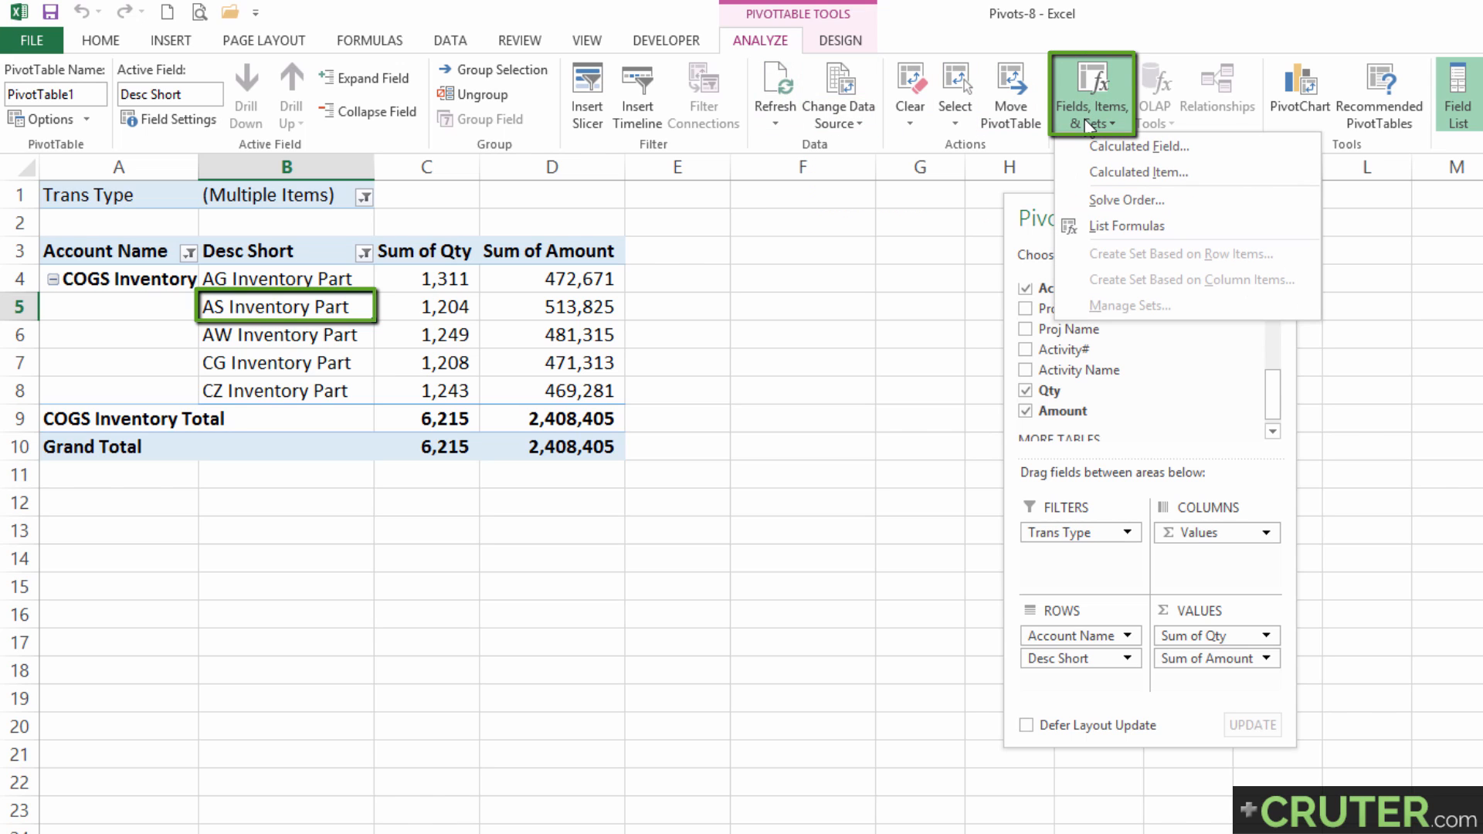
pyautogui.click(1137, 173)
pyautogui.moveTo(901, 244); pyautogui.dragTo(800, 221)
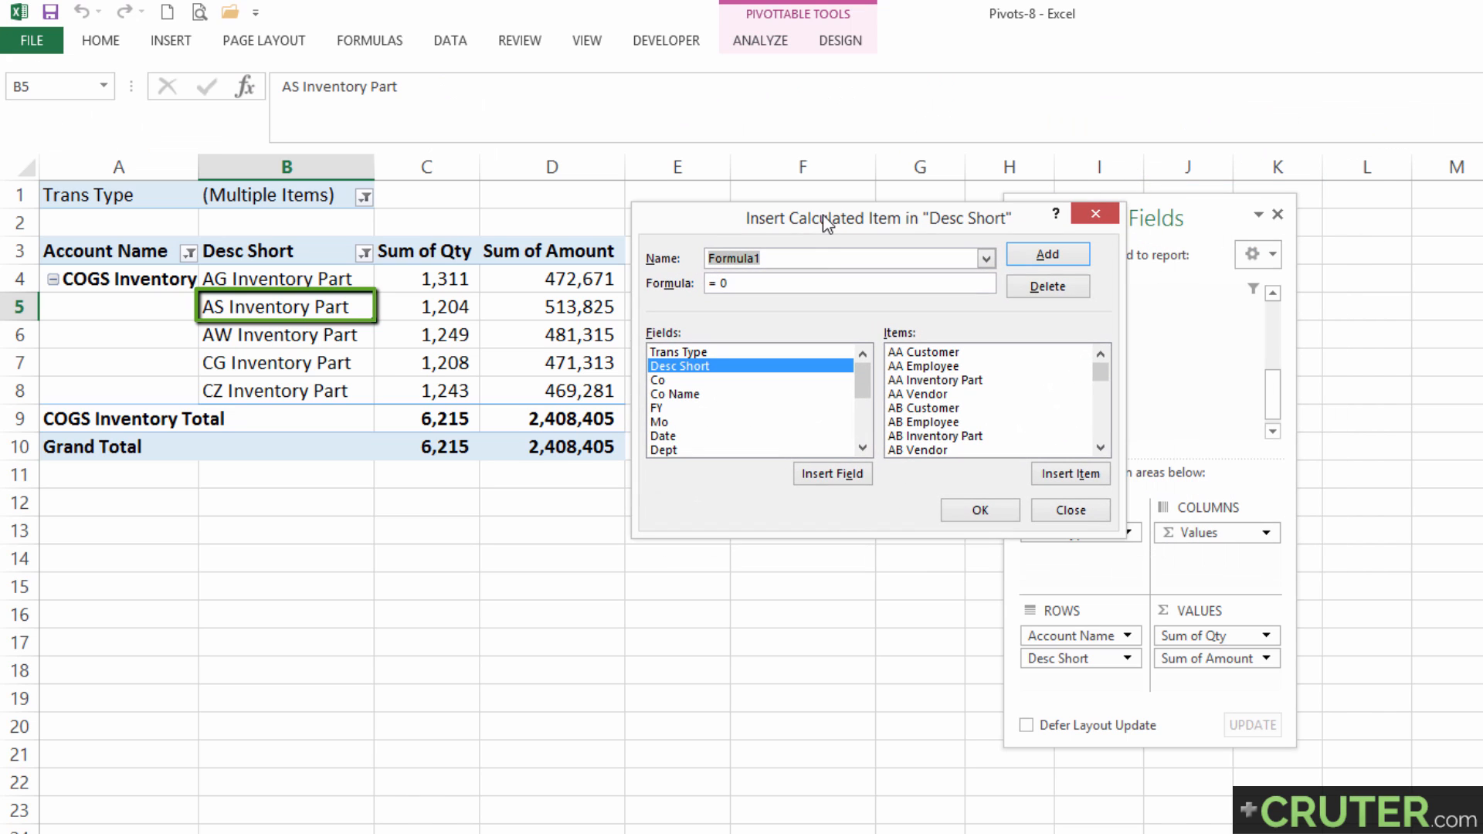
pyautogui.click(801, 261)
pyautogui.moveTo(821, 260); pyautogui.dragTo(715, 259)
pyautogui.write('AG Tax')
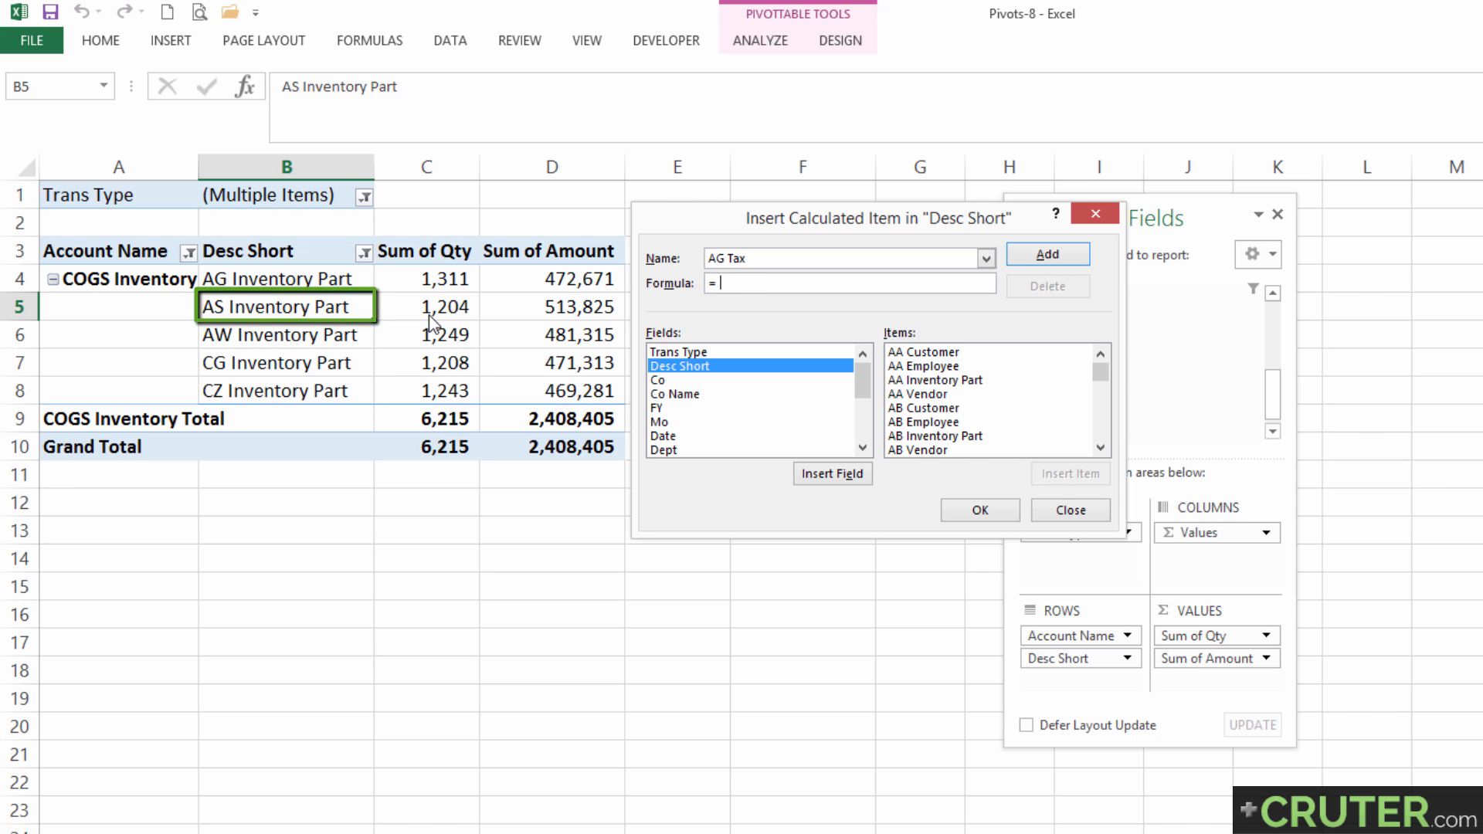
# Insert the Desc Short item AG Inventory Part into the AG Tax formula.
pyautogui.press('Up')
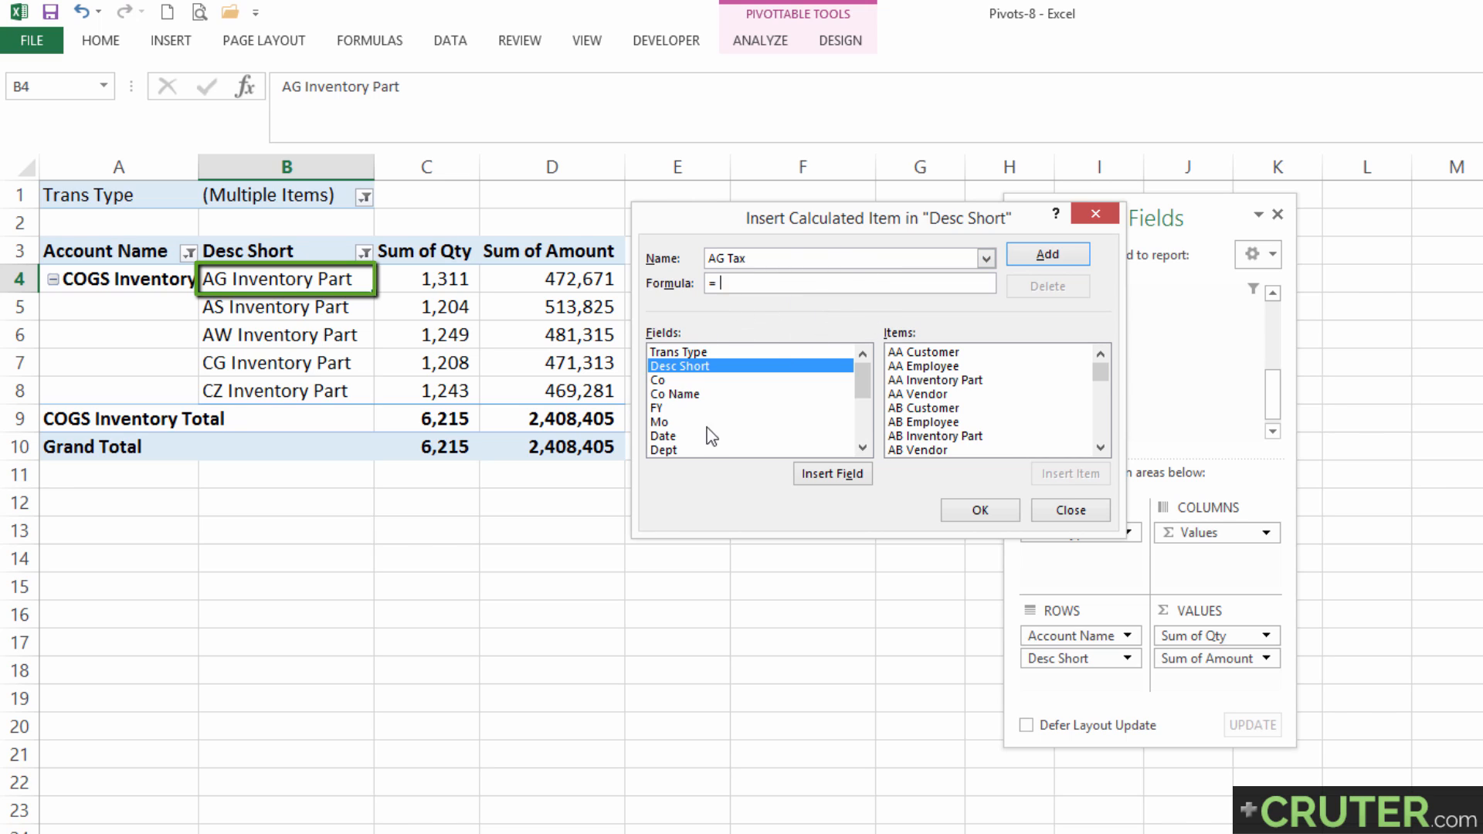
pyautogui.click(676, 370)
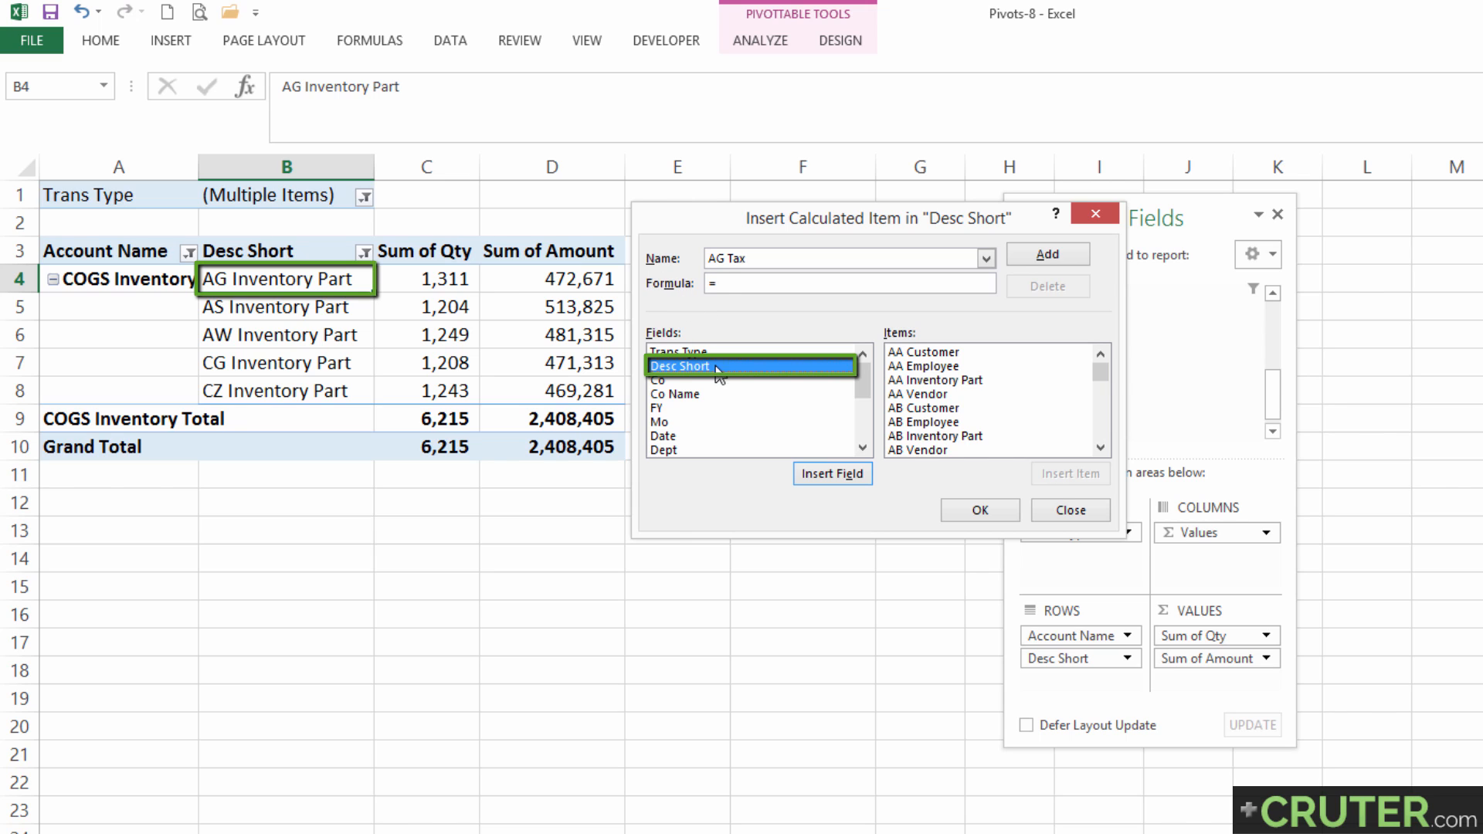
pyautogui.click(935, 353)
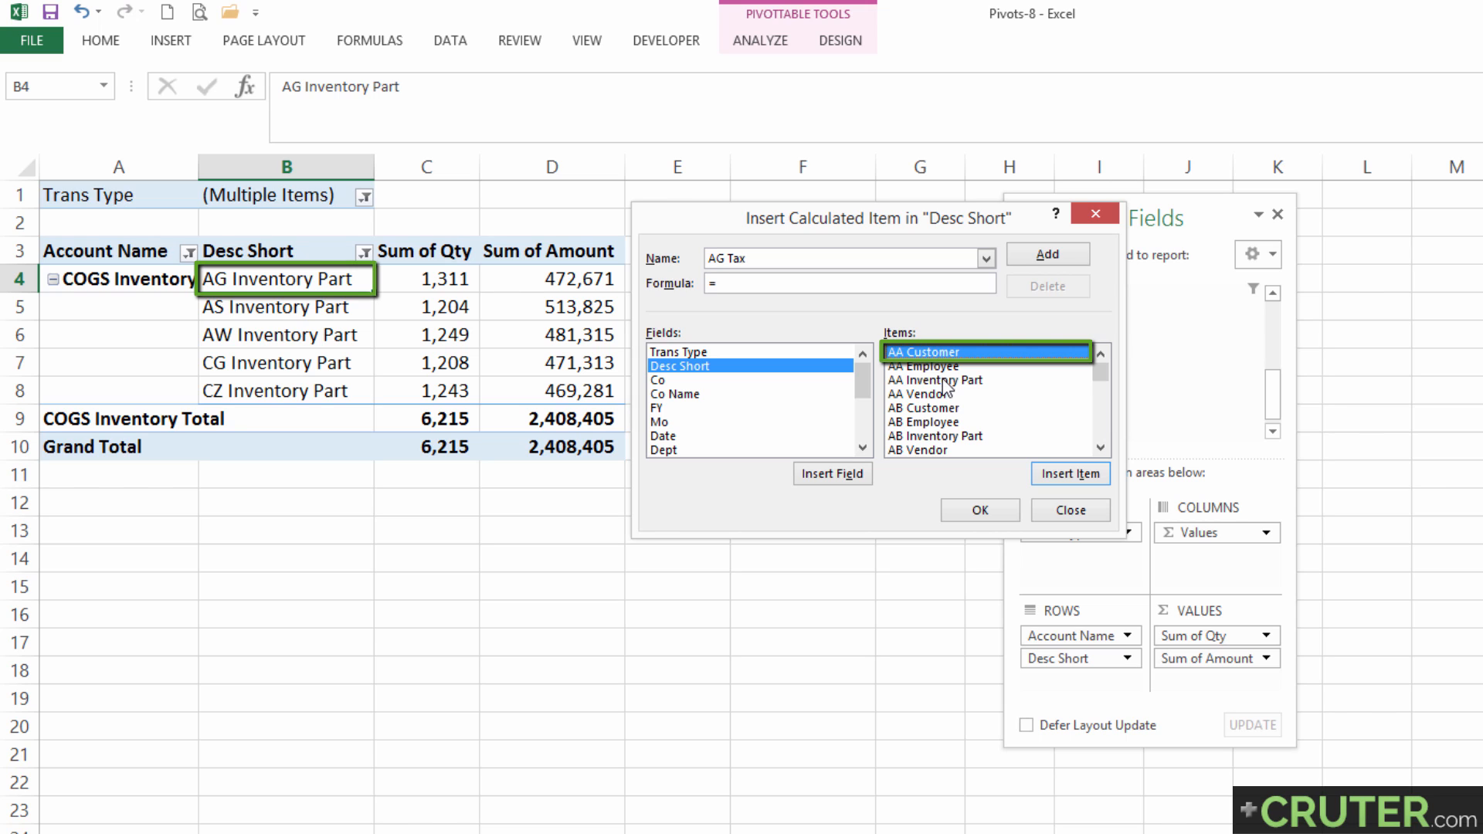
pyautogui.press('Down')
pyautogui.press('Down')
pyautogui.press('Down')
pyautogui.press('Down')
pyautogui.press('Down')
pyautogui.press('Down')
pyautogui.press('Down')
pyautogui.press('Down')
pyautogui.press('Down')
pyautogui.press('Down')
pyautogui.press('Down')
pyautogui.press('Down')
pyautogui.press('Down')
pyautogui.press('Down')
pyautogui.press('Down')
pyautogui.press('Down')
pyautogui.press('Down')
pyautogui.press('Down')
pyautogui.press('Down')
pyautogui.press('Down')
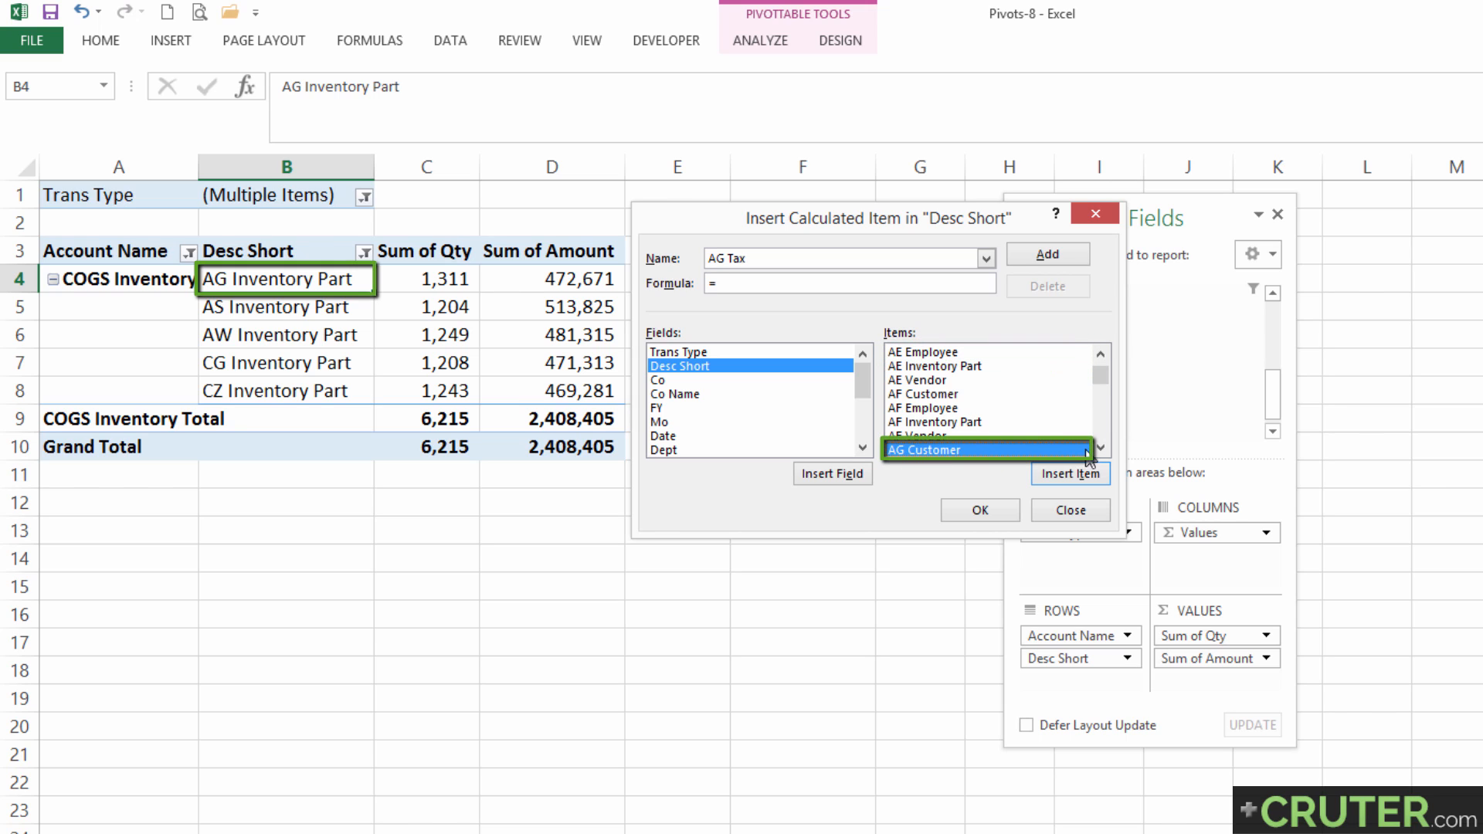
pyautogui.click(1101, 448)
pyautogui.click(1101, 448)
pyautogui.click(1101, 447)
pyautogui.click(1101, 448)
pyautogui.click(1101, 448)
pyautogui.click(1100, 448)
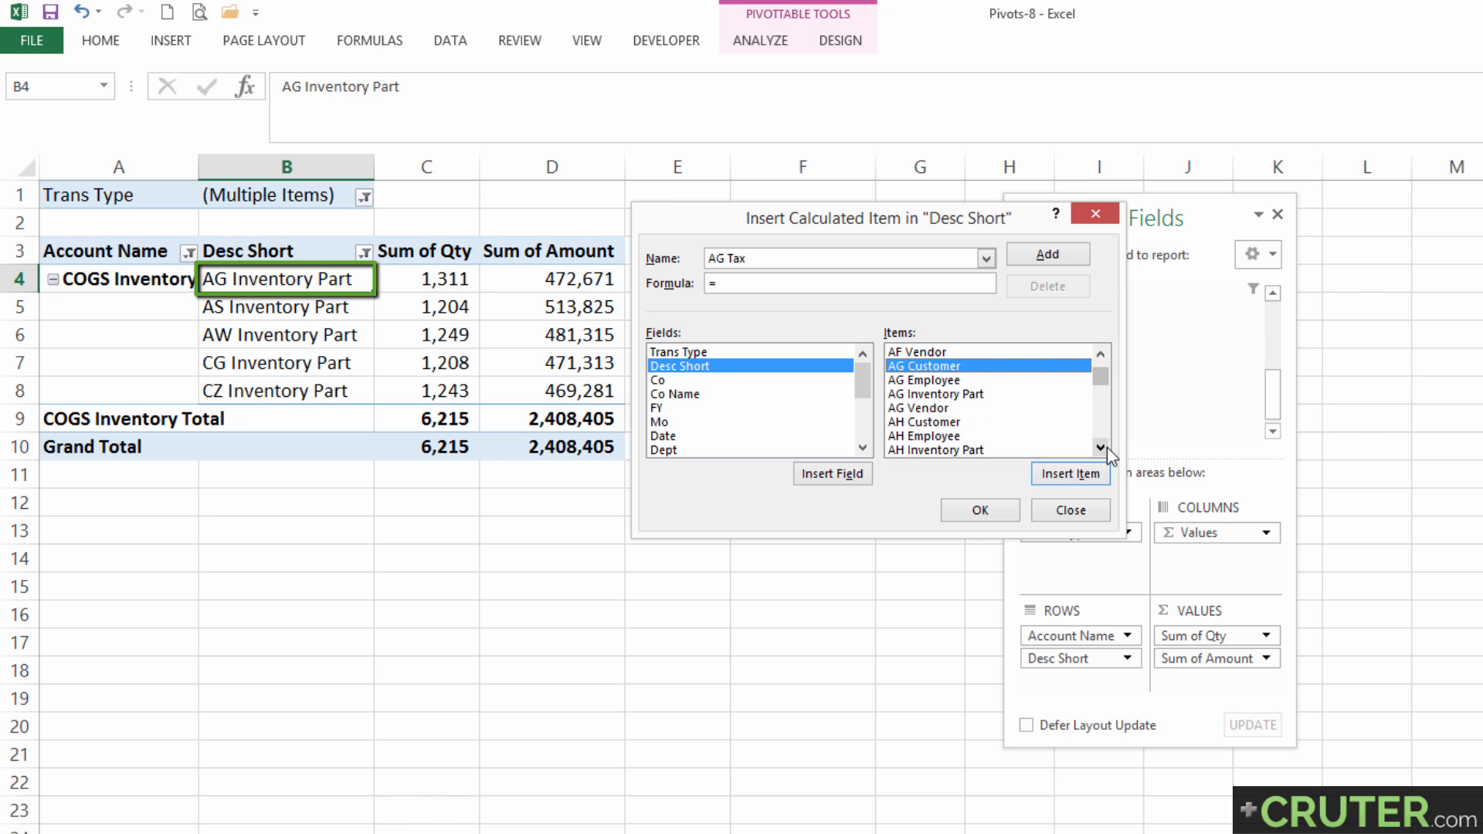
pyautogui.click(924, 394)
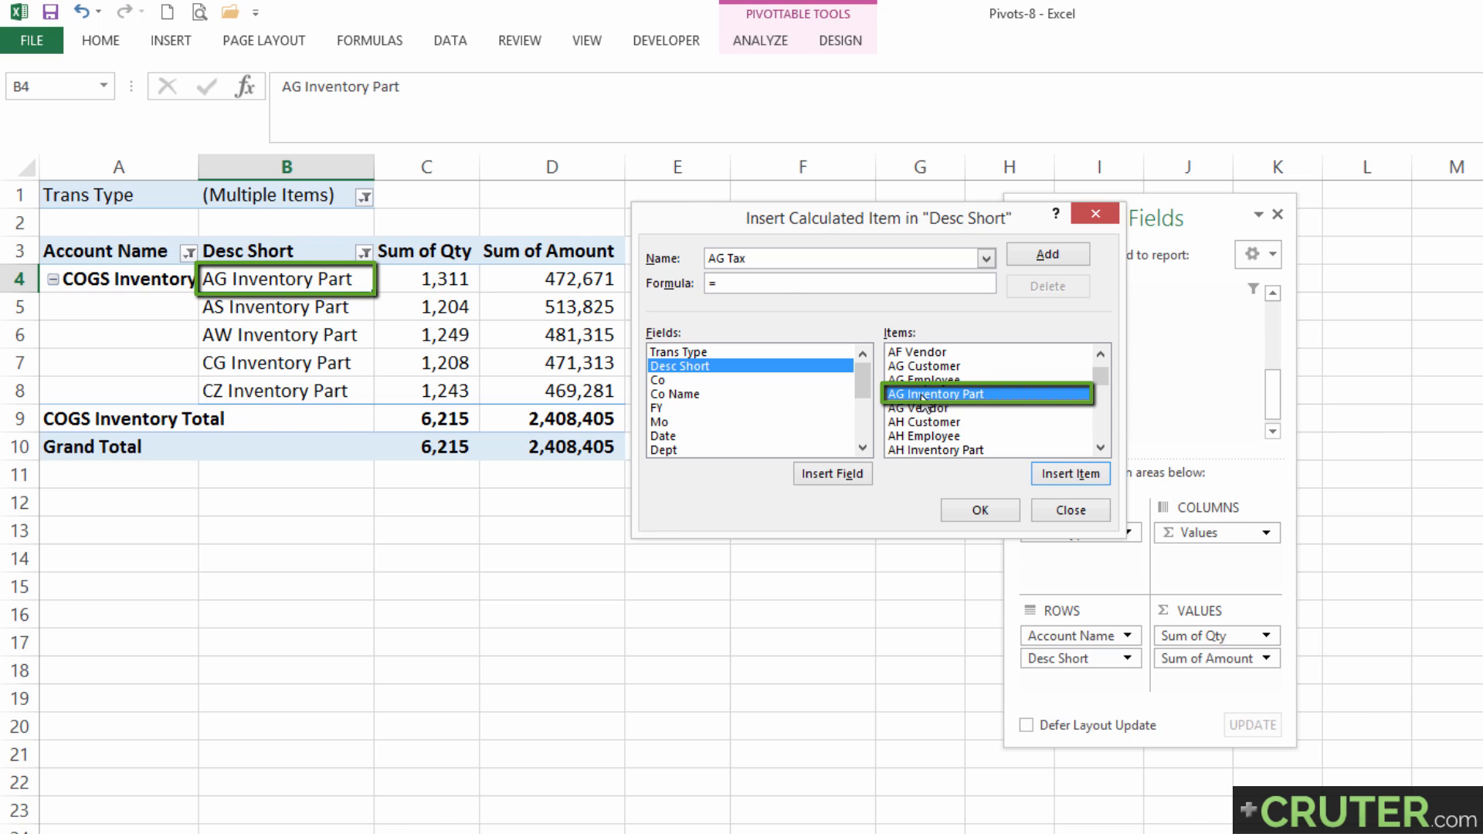
pyautogui.doubleClick(924, 395)
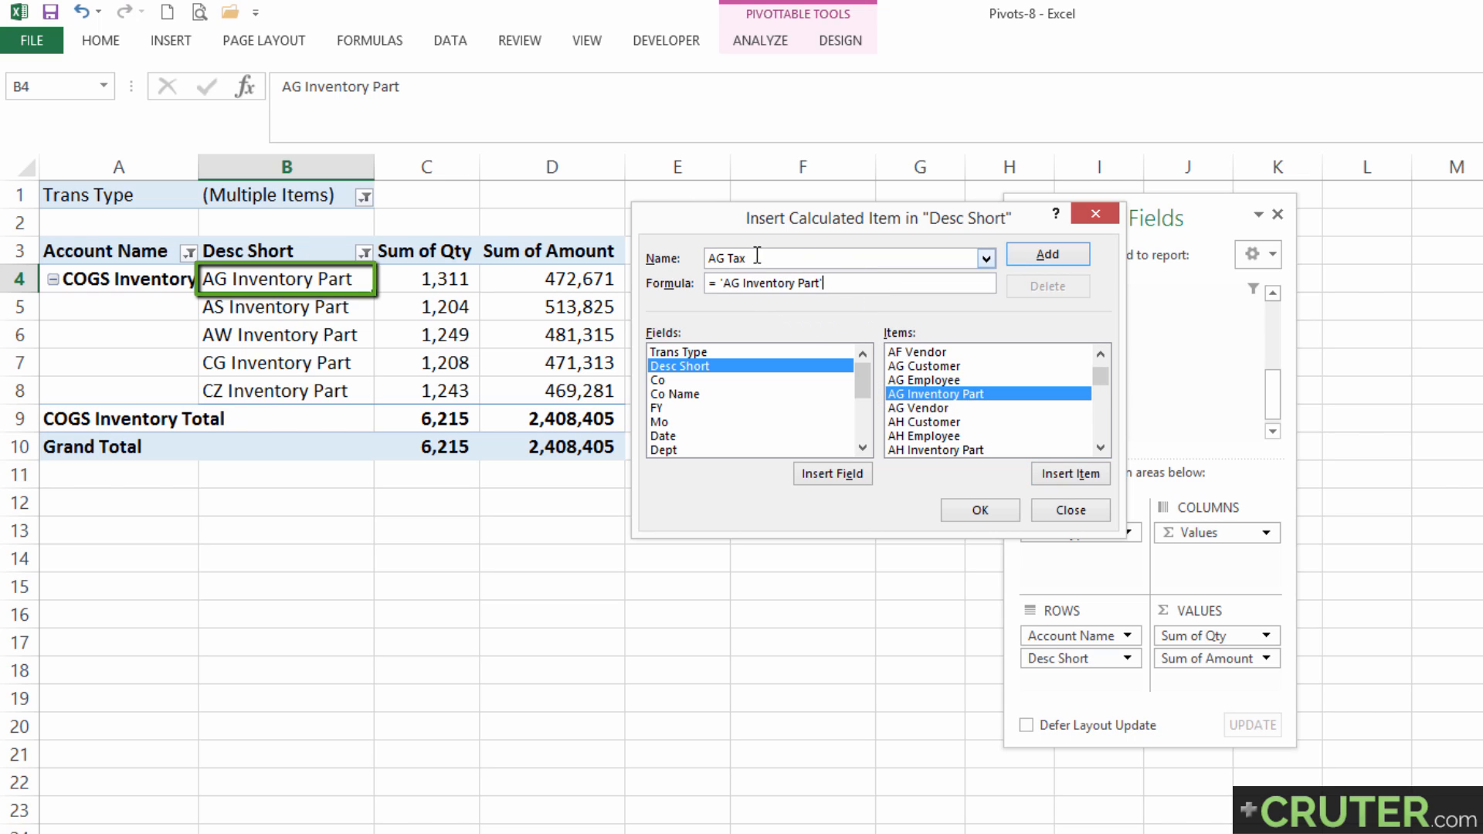
# Multiply the AG Inventory Part reference in the formula by .06 and create the AG Tax calculated item.
pyautogui.moveTo(744, 257); pyautogui.dragTo(676, 257)
pyautogui.click(839, 284)
pyautogui.write('*.06')
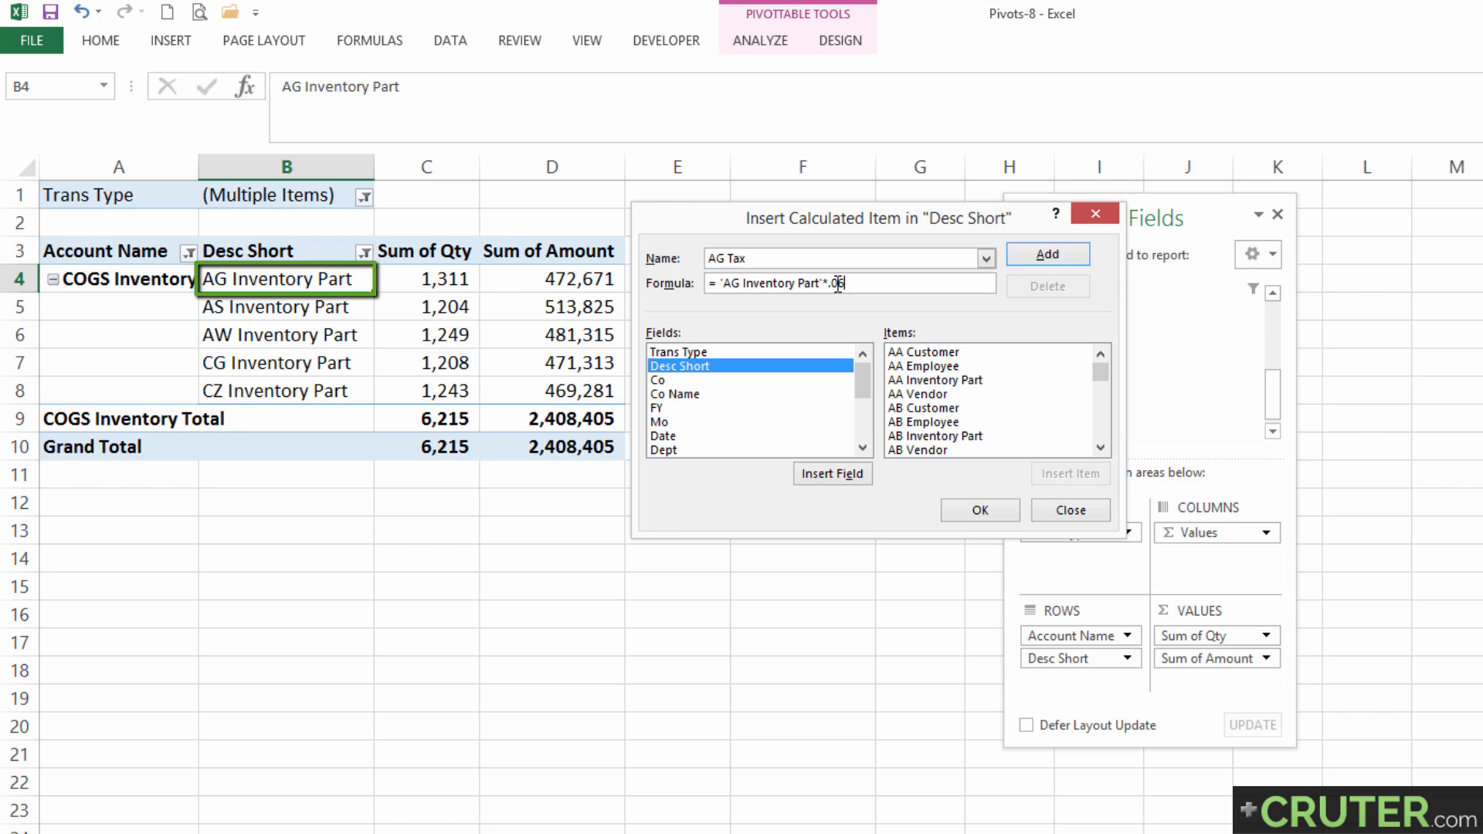
pyautogui.moveTo(819, 284); pyautogui.dragTo(712, 283)
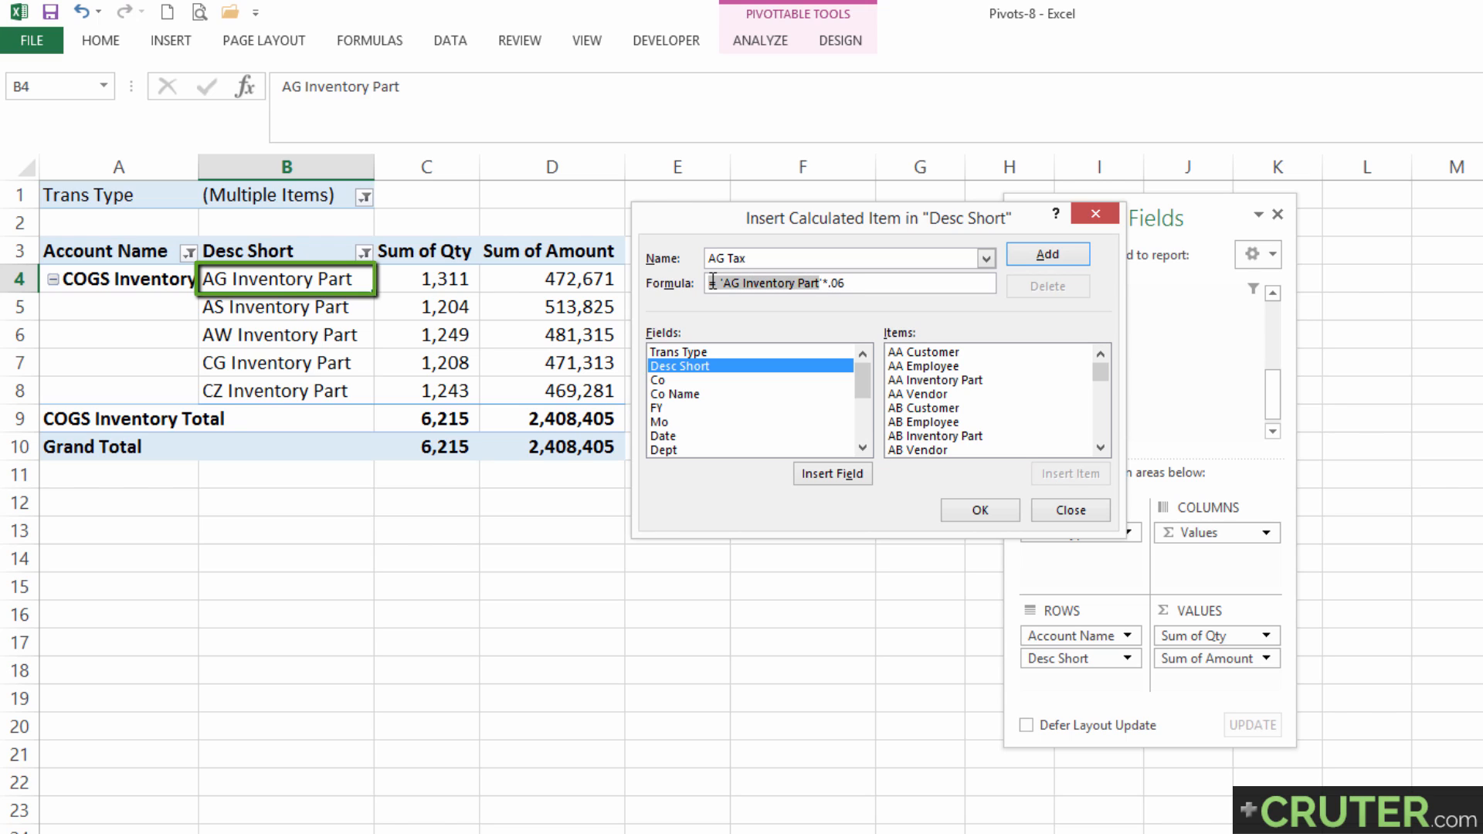
pyautogui.moveTo(826, 284); pyautogui.dragTo(863, 284)
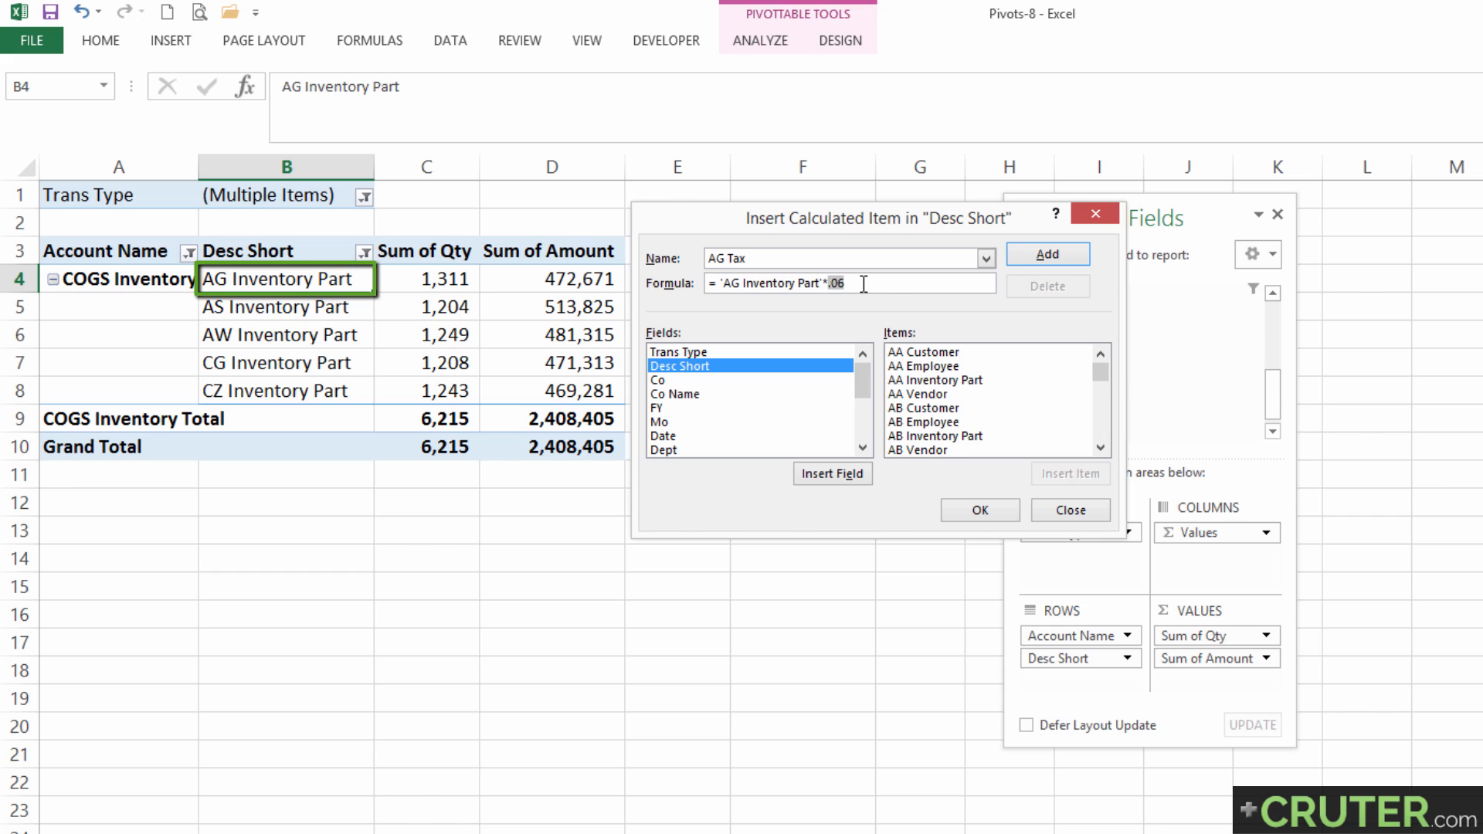
pyautogui.click(981, 509)
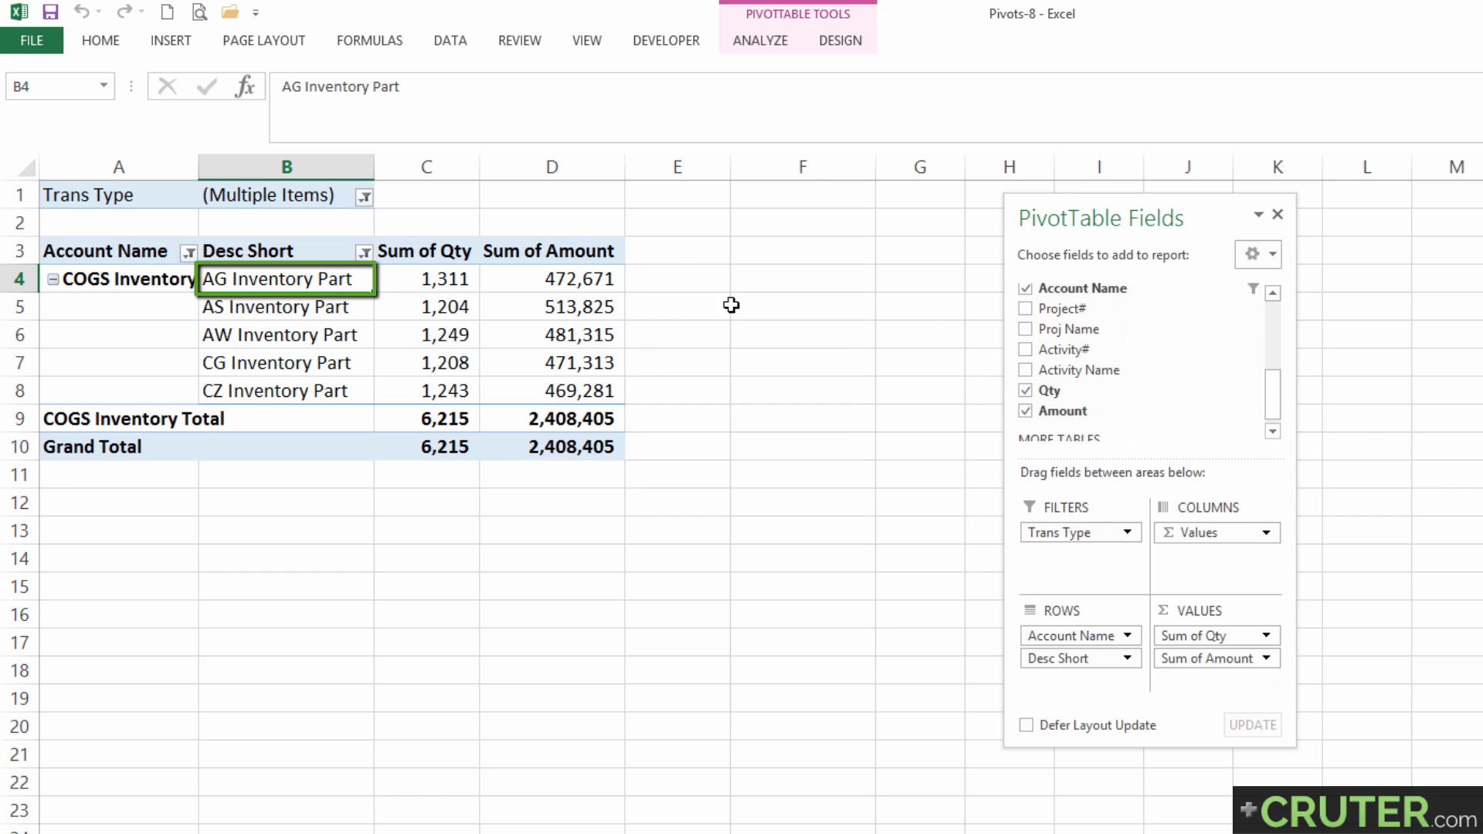
# Clear the existing Desc Short filter and filter the field to all items matching "ag".
pyautogui.moveTo(287, 290); pyautogui.dragTo(302, 384)
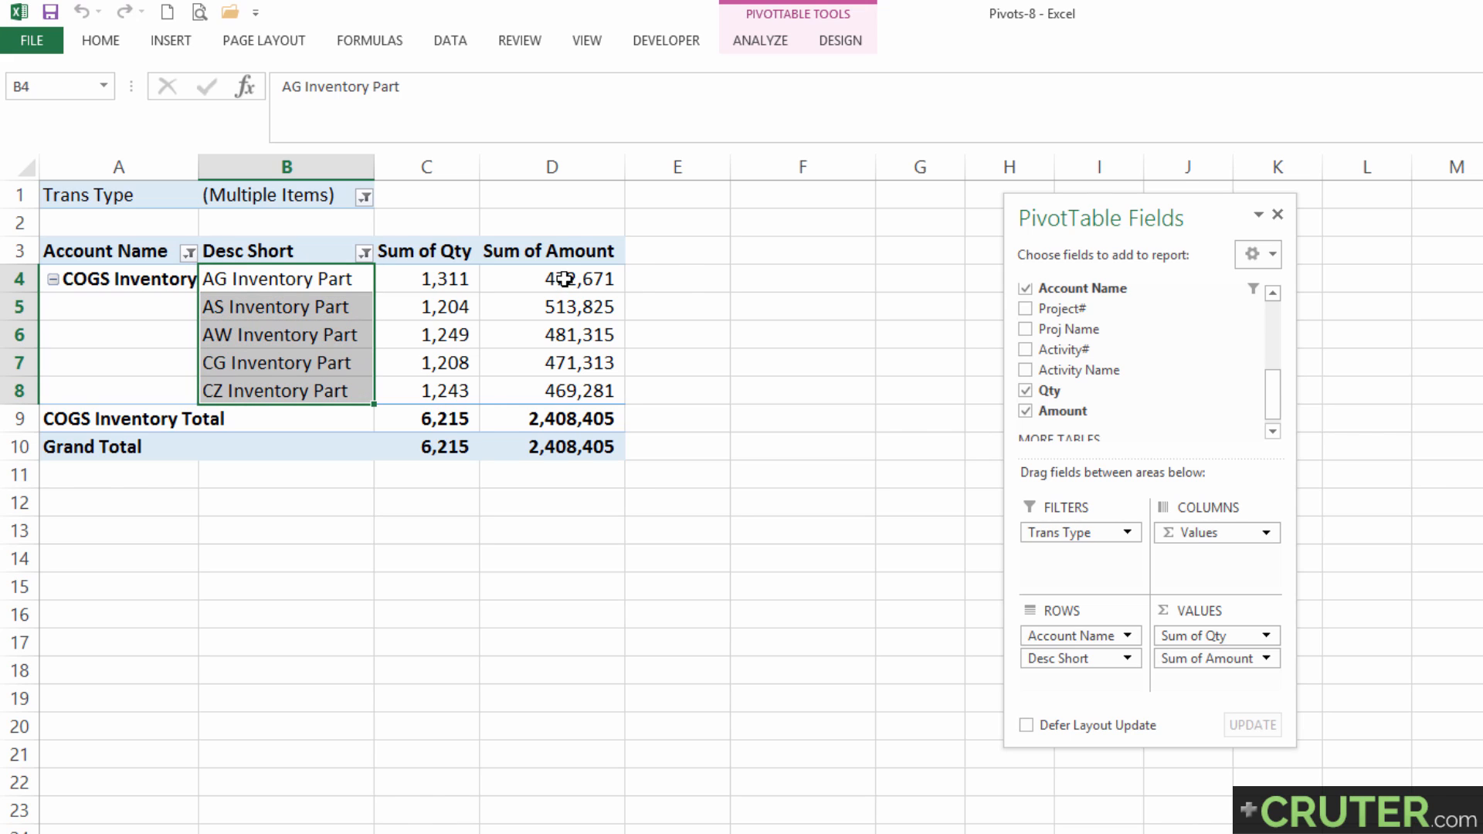
pyautogui.moveTo(563, 278); pyautogui.dragTo(577, 384)
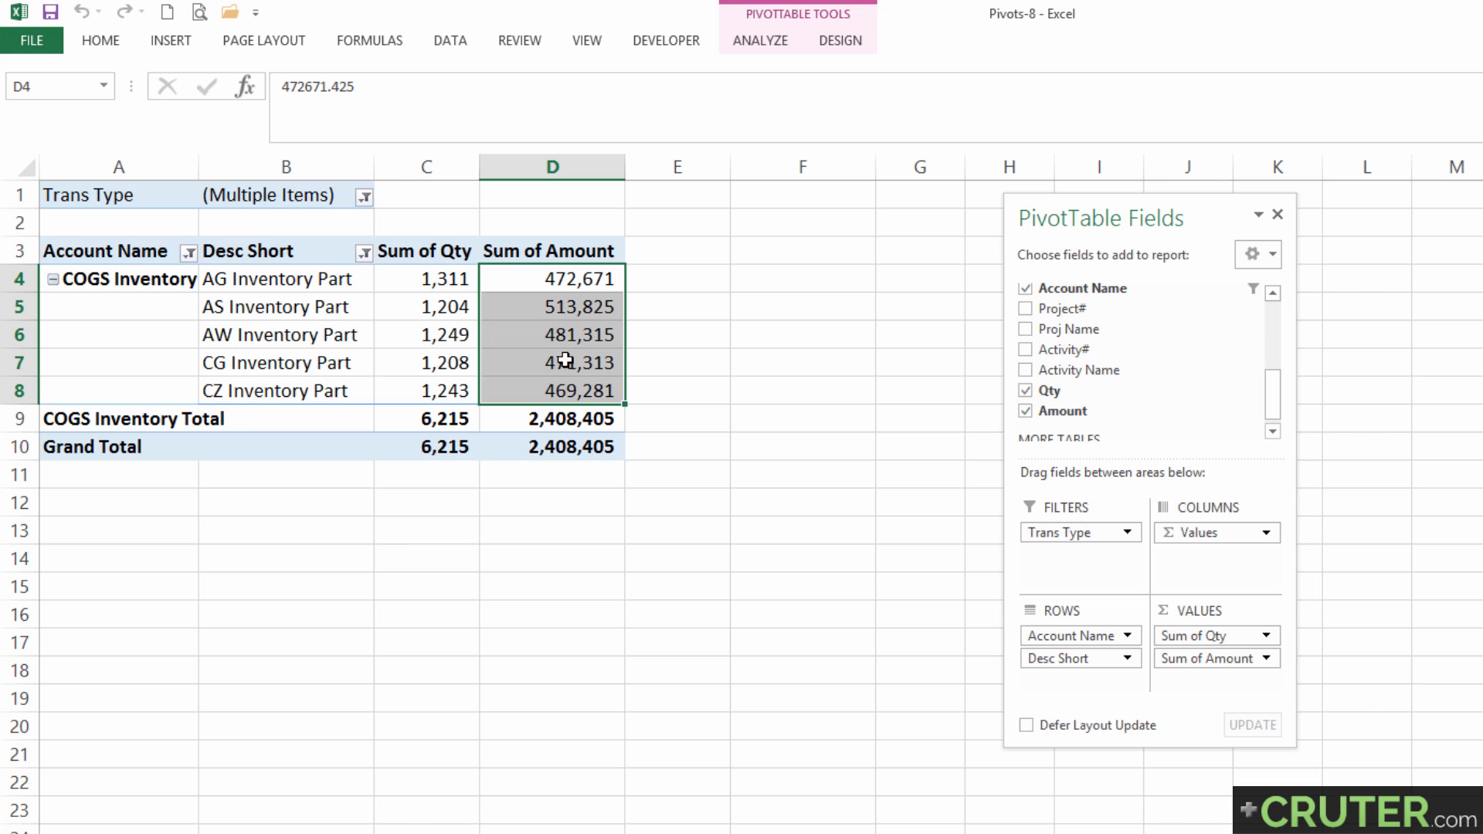
pyautogui.click(364, 254)
pyautogui.click(273, 350)
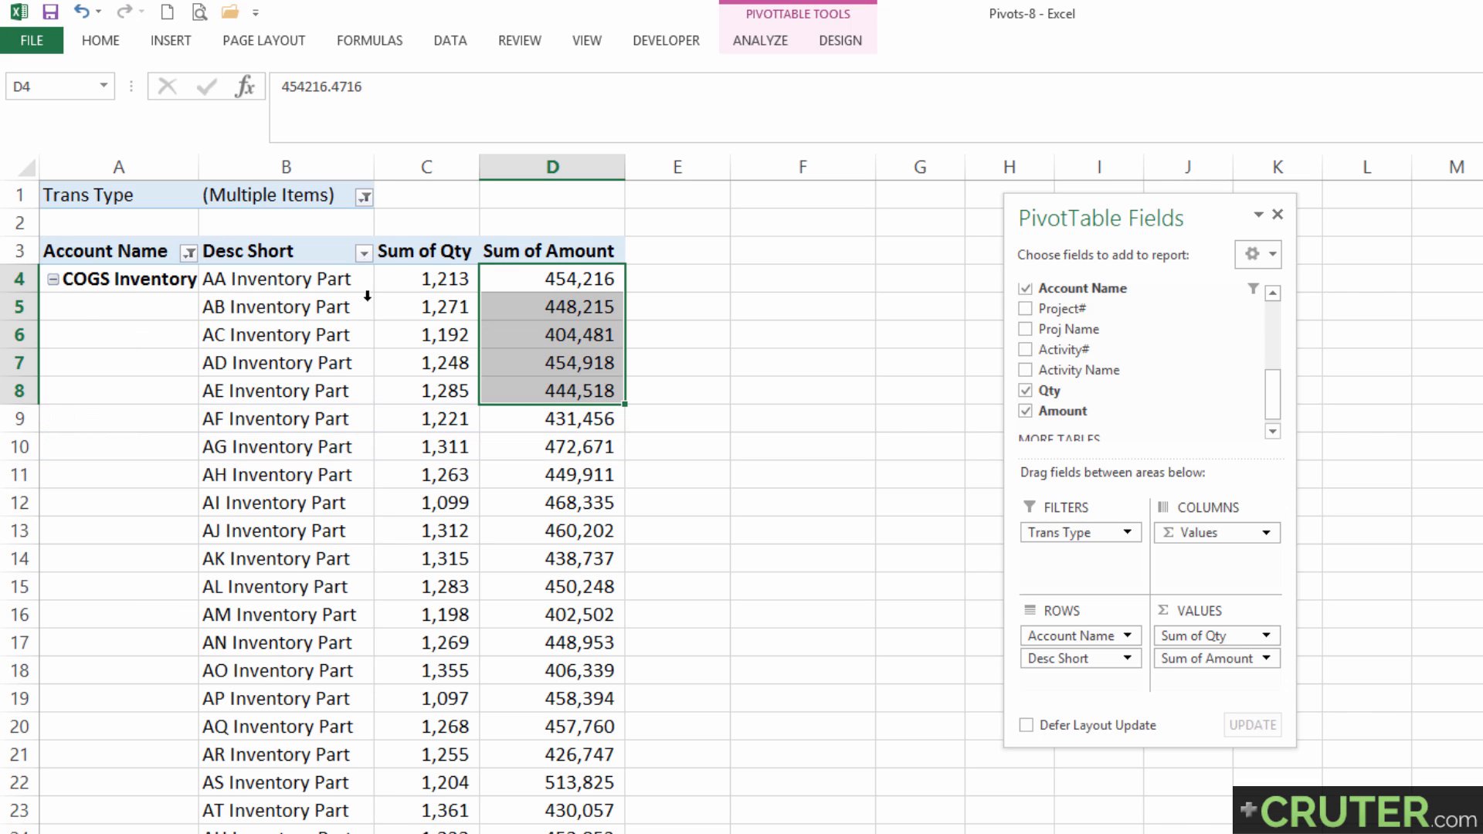
pyautogui.click(363, 253)
pyautogui.click(310, 438)
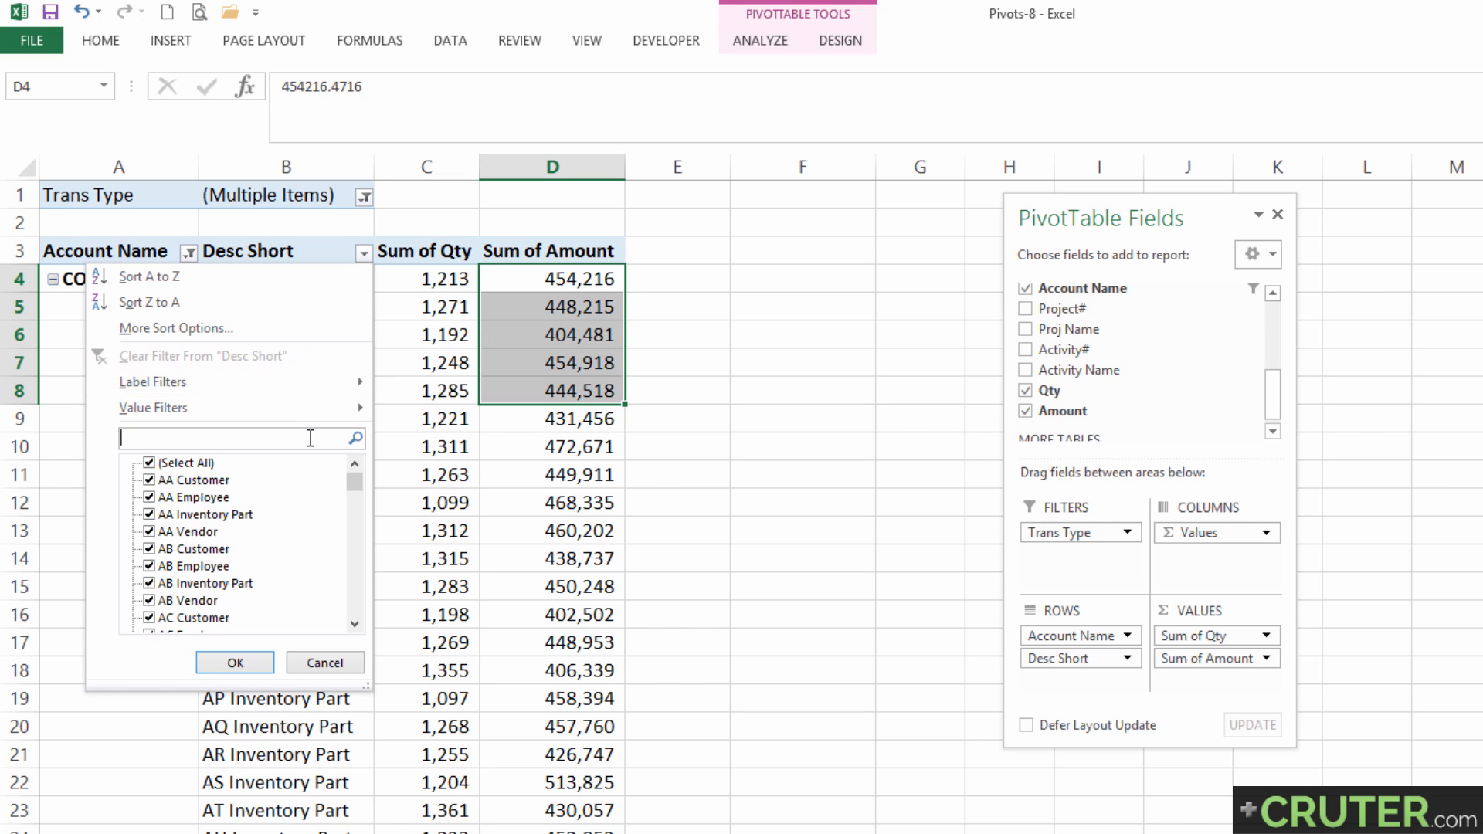
pyautogui.write('ag')
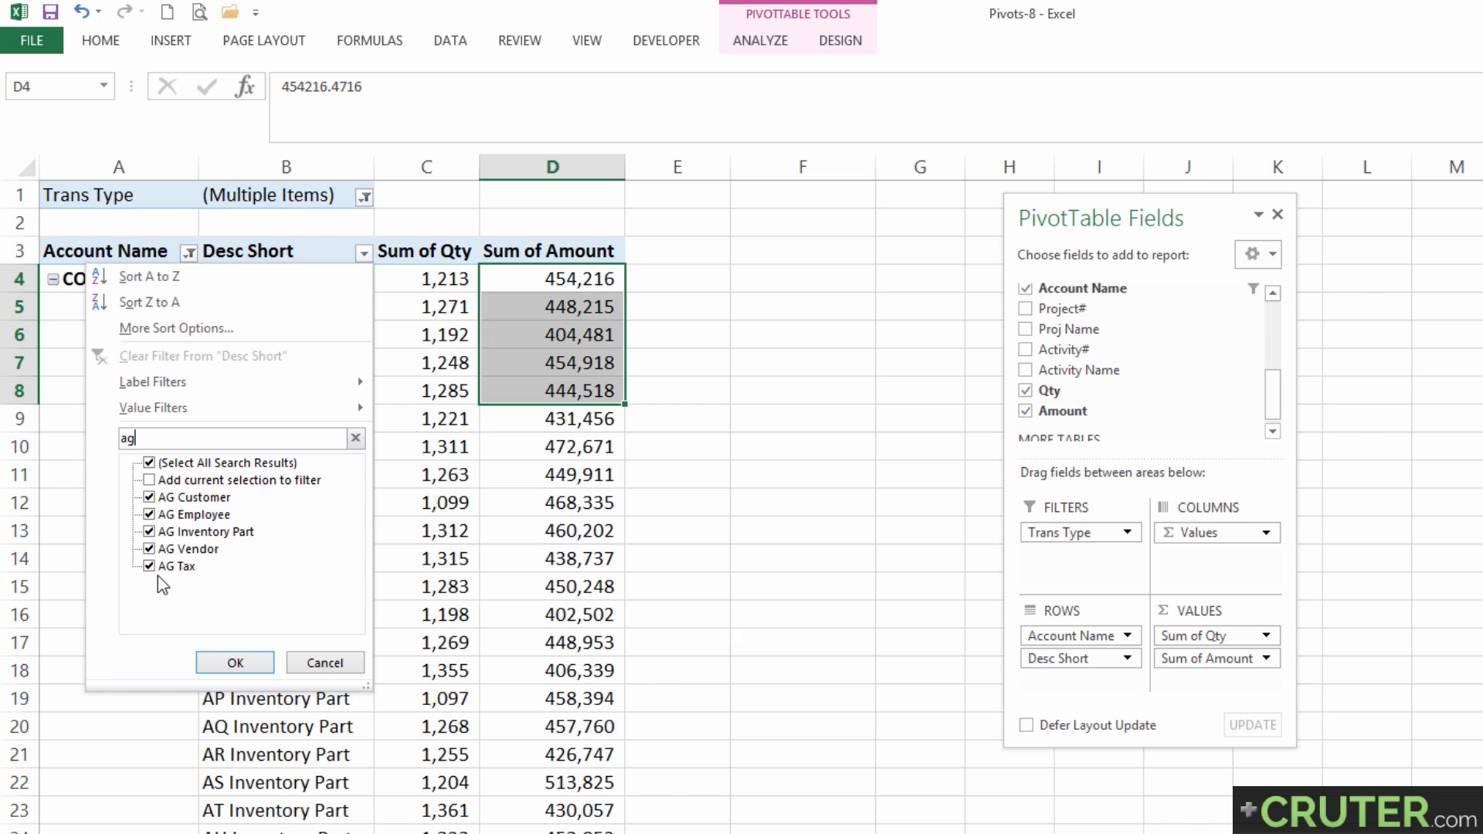
pyautogui.click(235, 663)
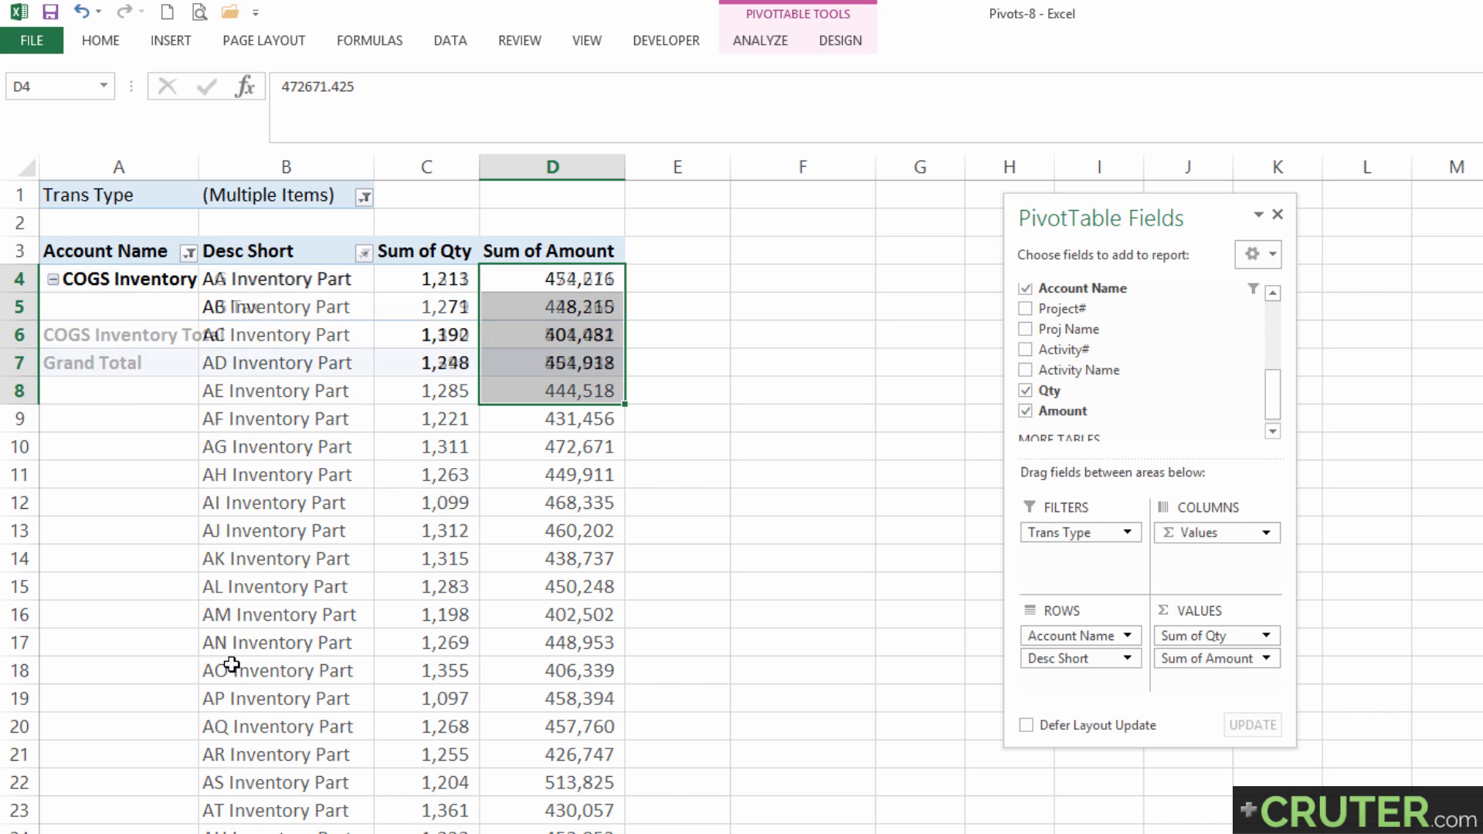
# Examine the AG Inventory Part and AG Tax rows, comparing their quantities and amounts and reading the calculated item's formula in D5.
pyautogui.click(98, 281)
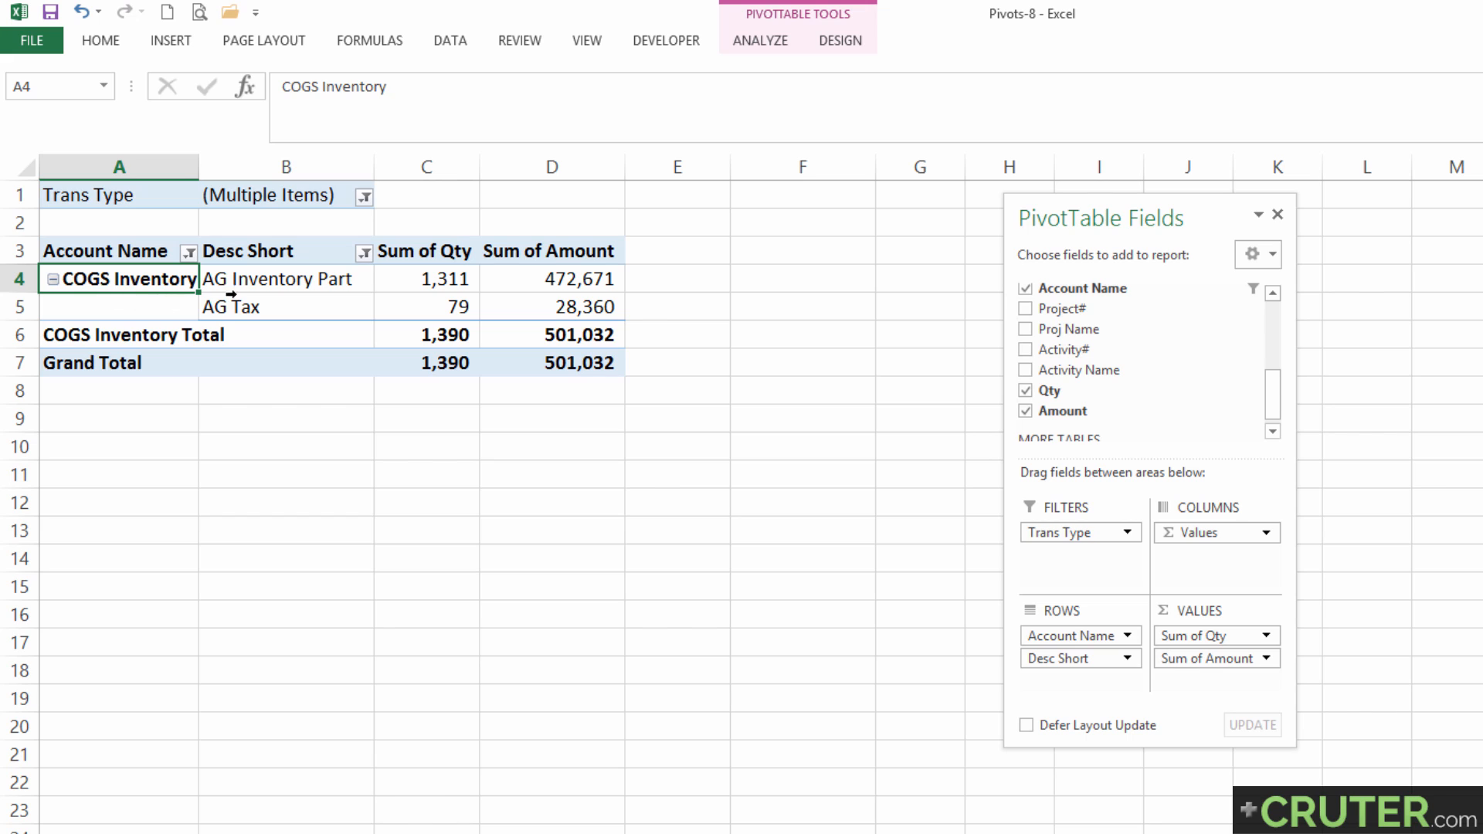
pyautogui.click(260, 278)
pyautogui.moveTo(255, 308); pyautogui.dragTo(568, 306)
pyautogui.click(447, 278)
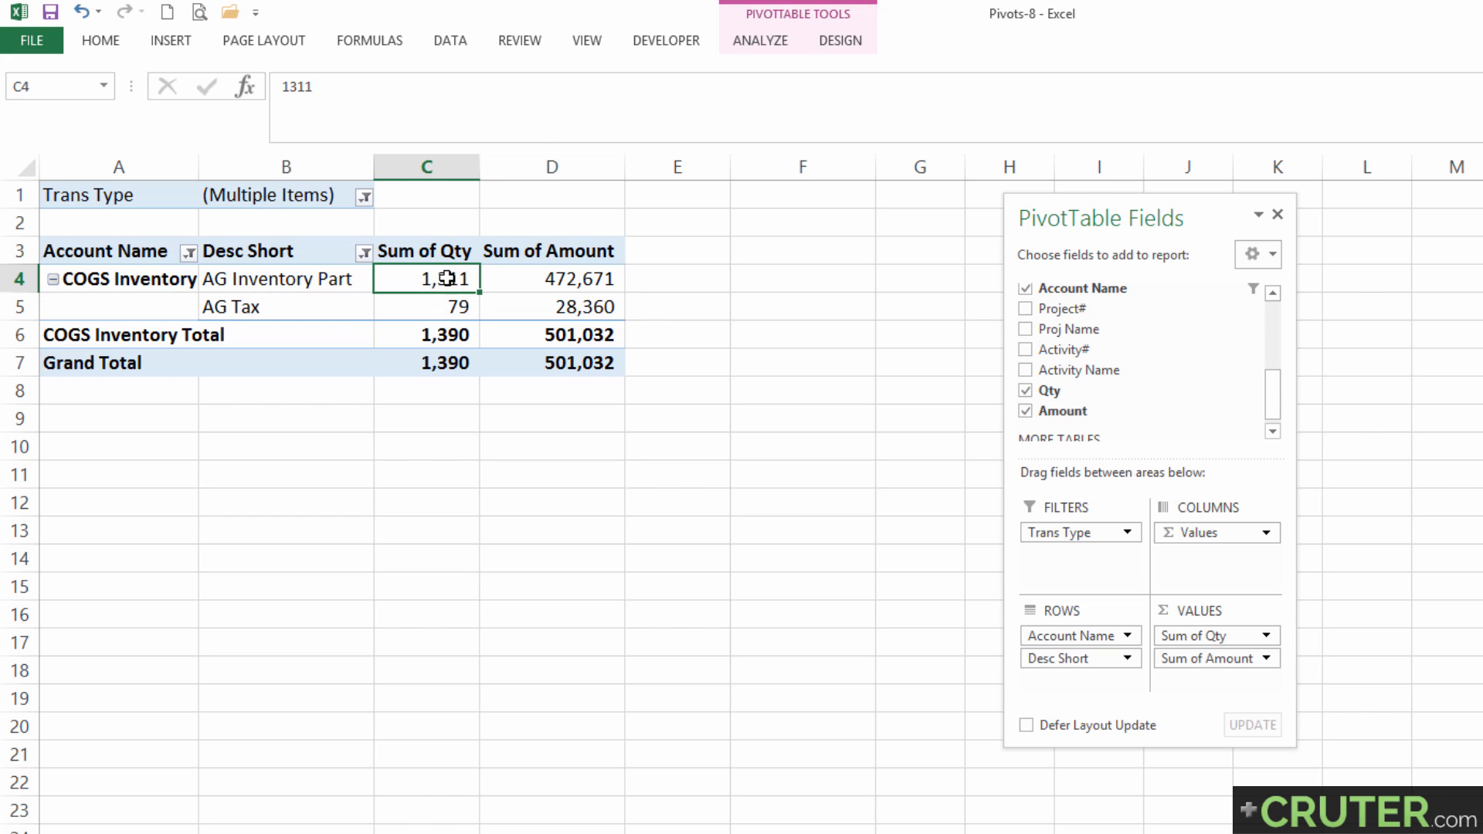
pyautogui.click(429, 302)
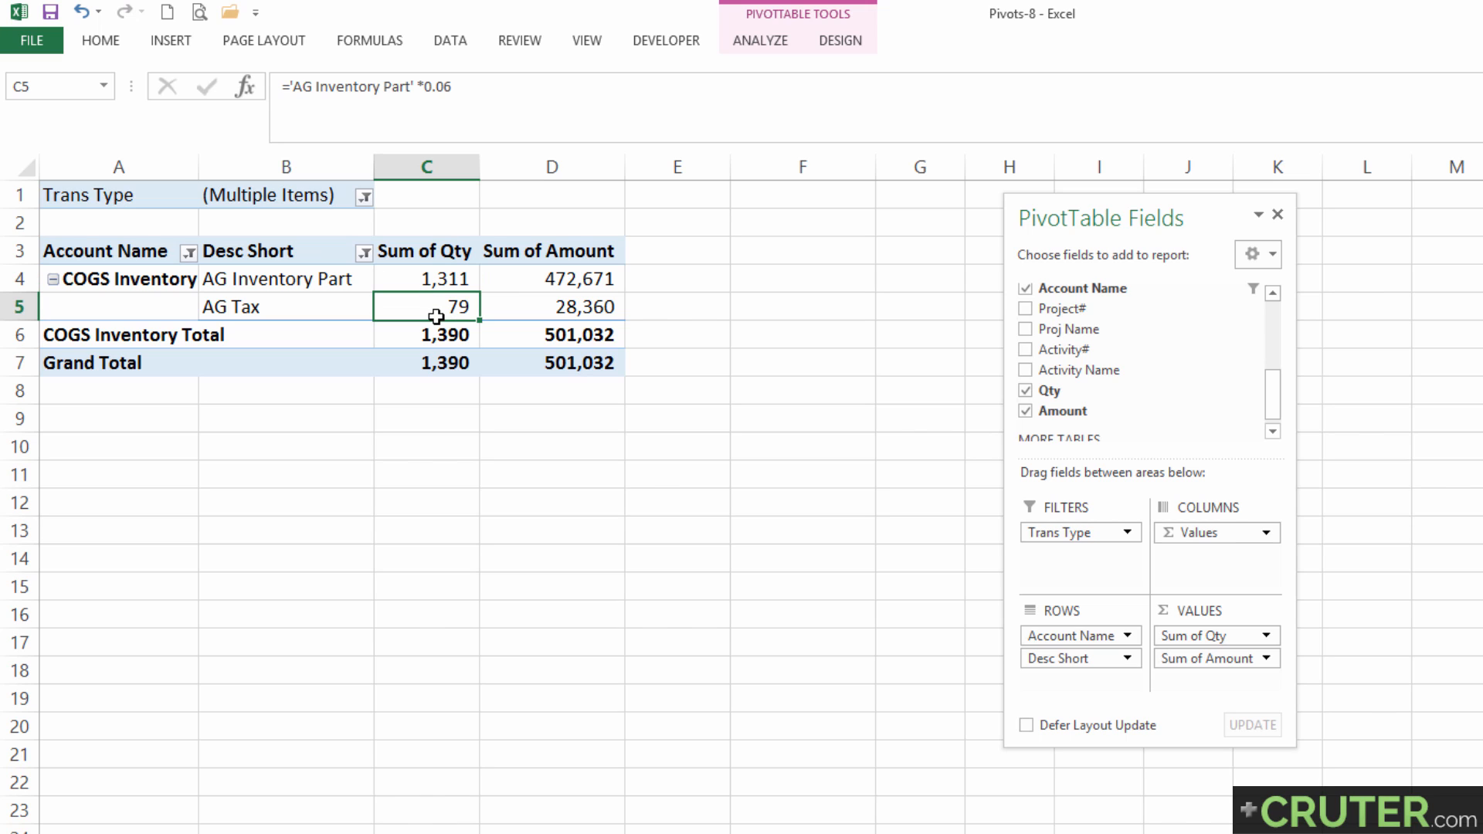
pyautogui.click(505, 281)
pyautogui.click(518, 307)
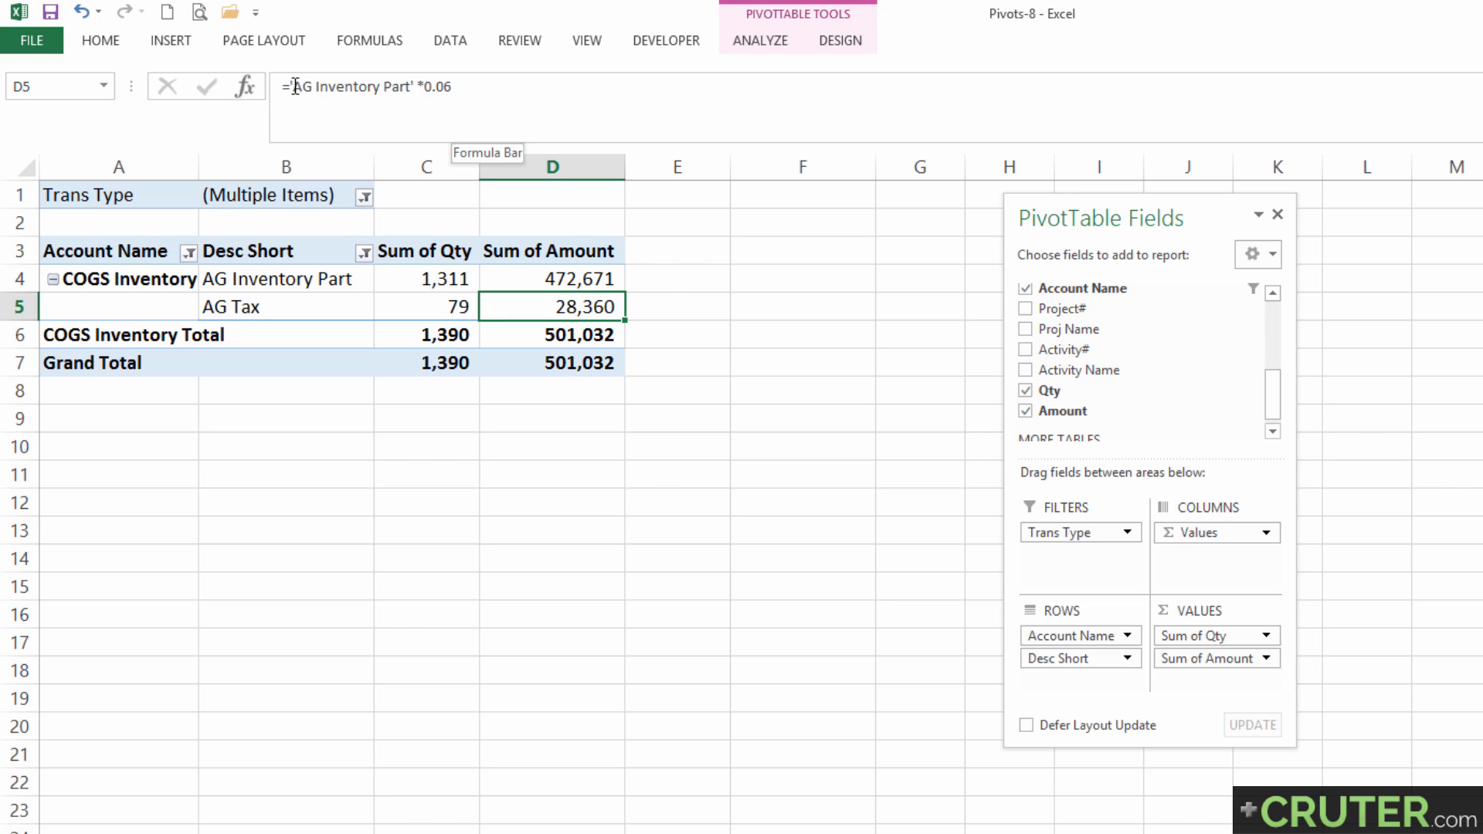
pyautogui.moveTo(295, 86); pyautogui.dragTo(467, 91)
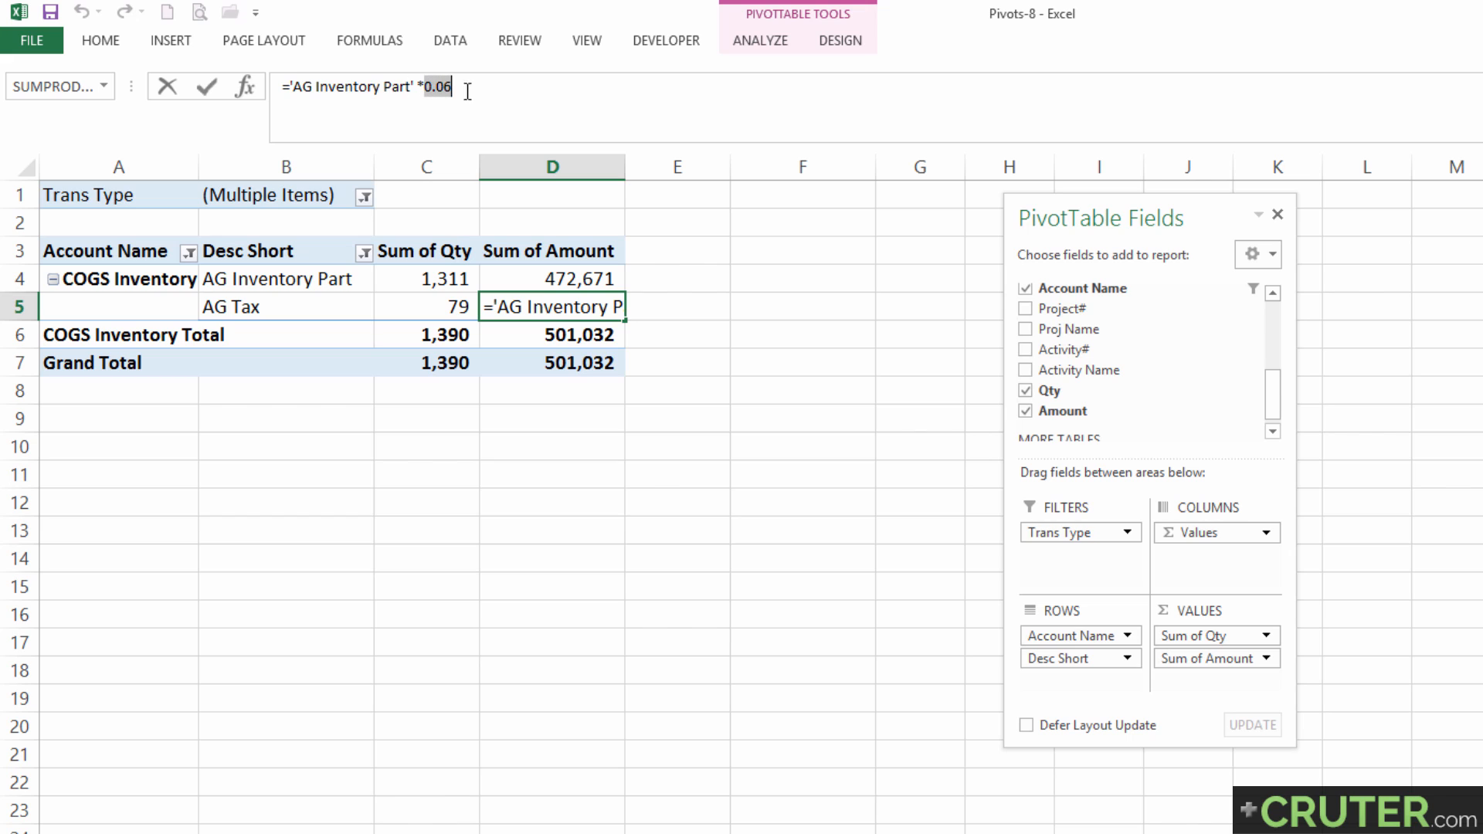
pyautogui.press('Return')
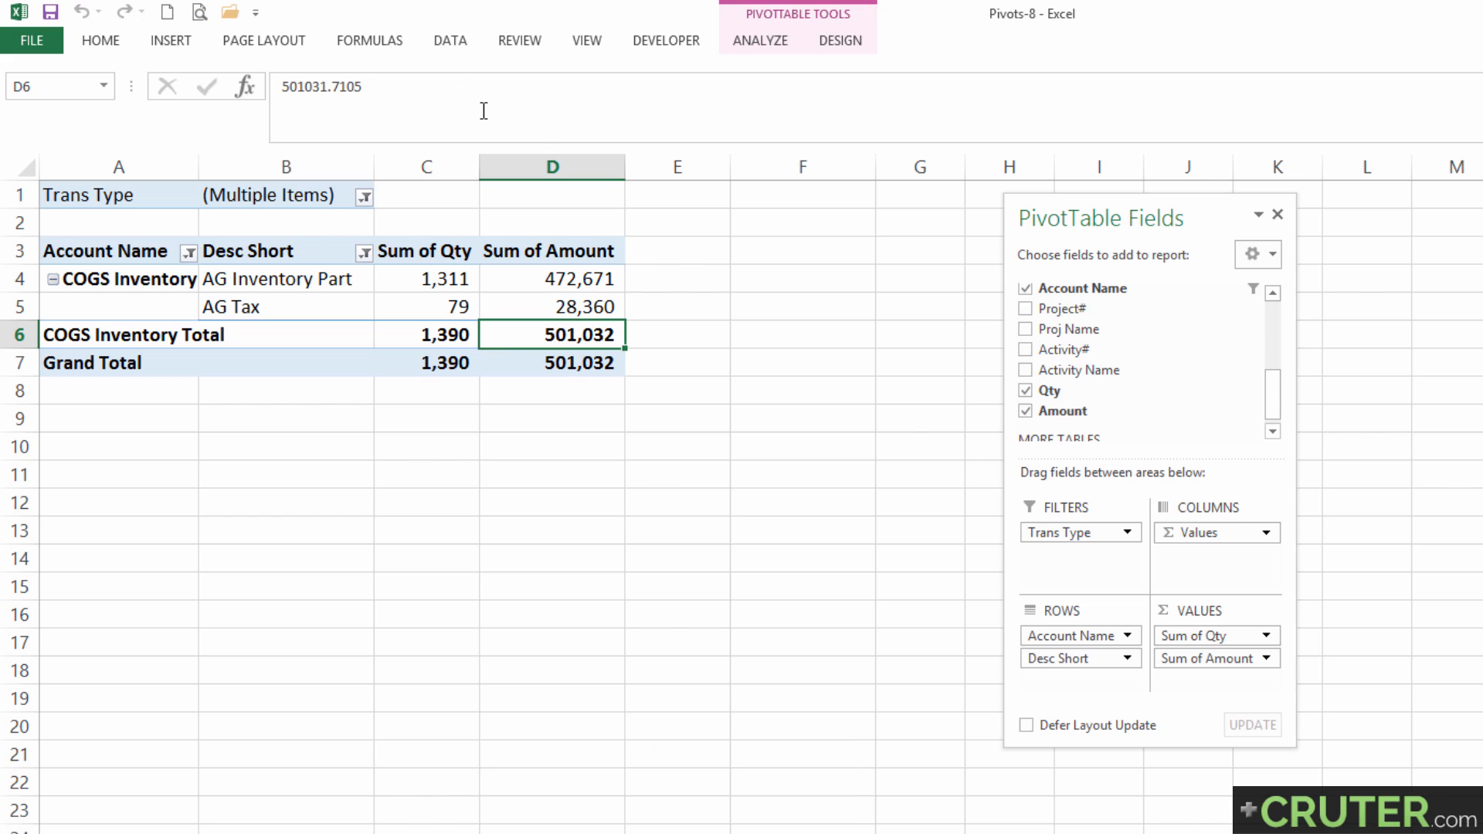
# Enter the check formula =C4*.06 in cell C9 below the pivot table.
pyautogui.press('Up')
pyautogui.press('Down')
pyautogui.press('Down')
pyautogui.press('Down')
pyautogui.press('Down')
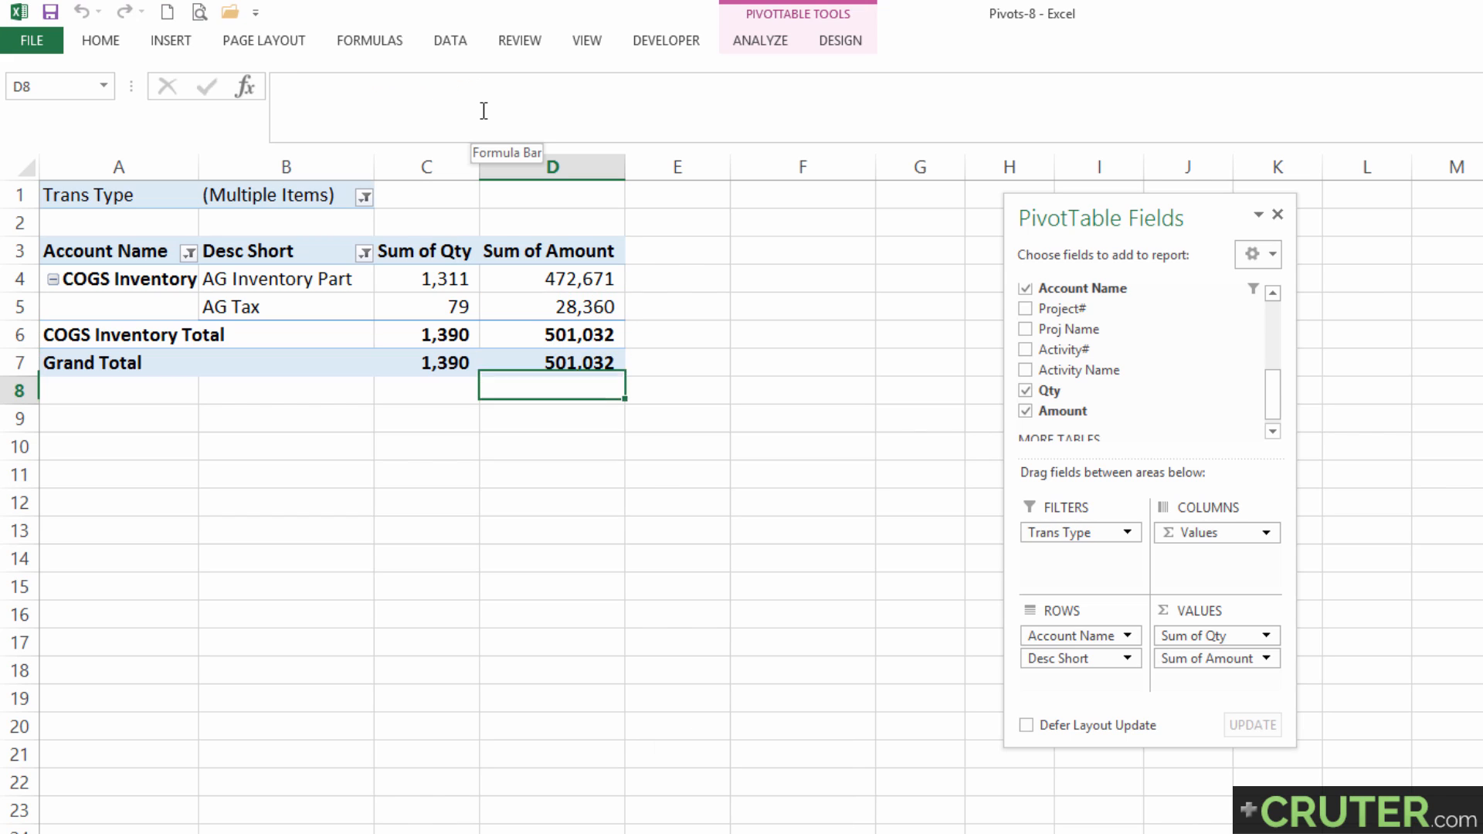
pyautogui.press('Left')
pyautogui.write('=')
pyautogui.press('Up')
pyautogui.press('Up')
pyautogui.press('Up')
pyautogui.press('Up')
pyautogui.press('Up')
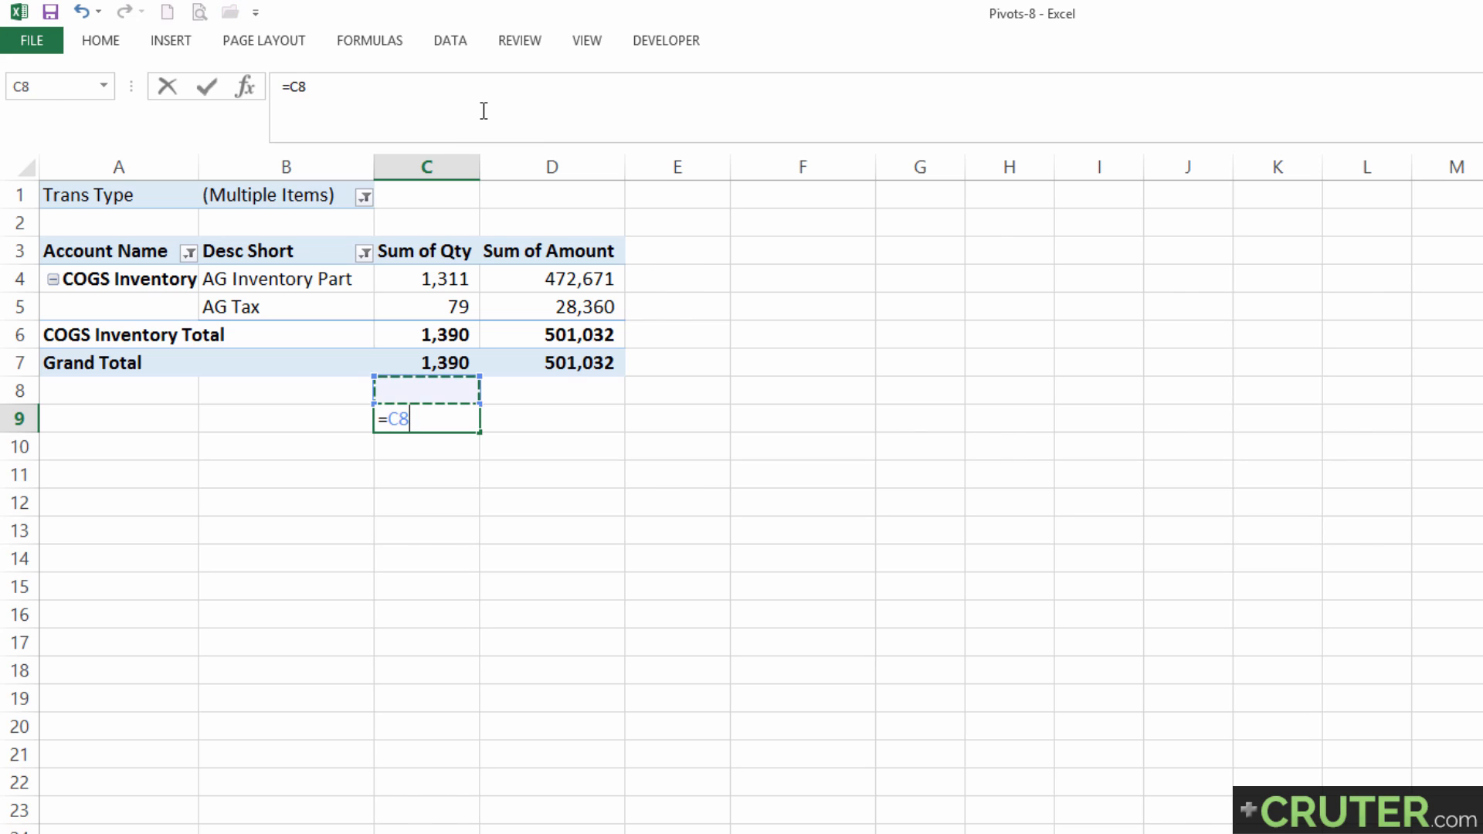
pyautogui.write('*')
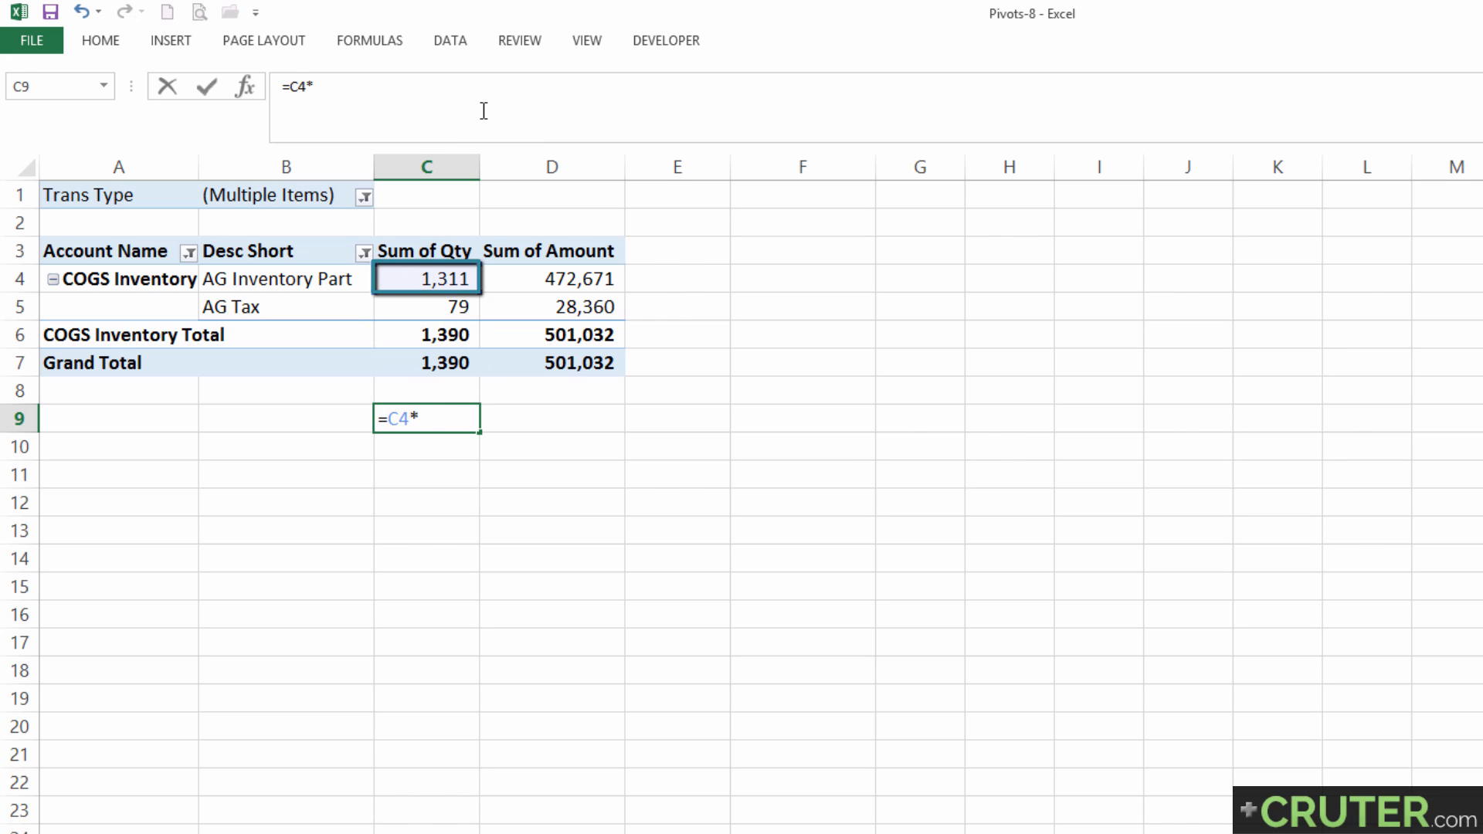
pyautogui.write('.06')
pyautogui.press('Return')
# Copy the check formula from C9 into D9 to calculate the tax on the amount.
pyautogui.hotkey('ctrl', 'c')
pyautogui.press('Right')
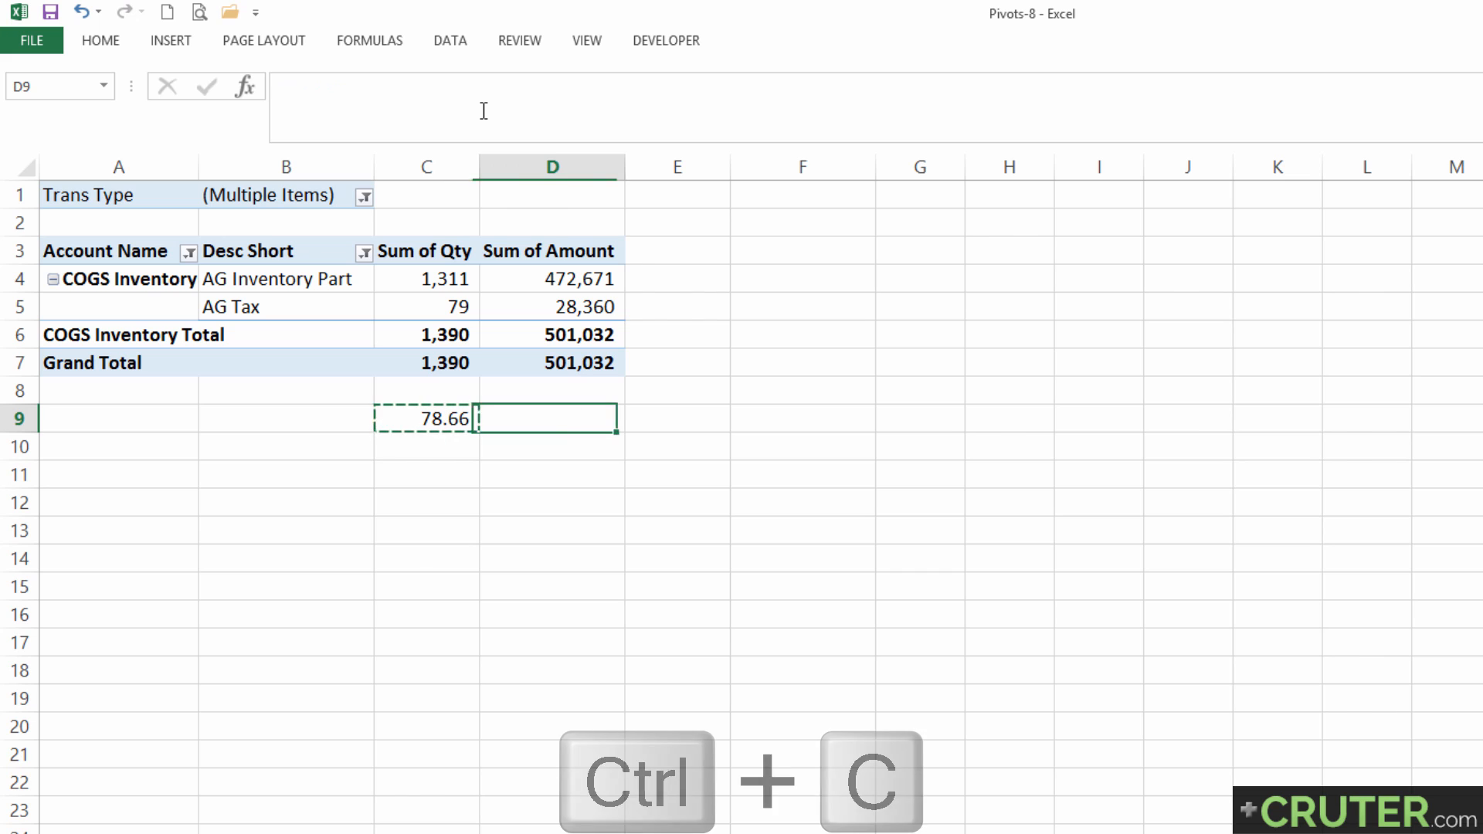
pyautogui.hotkey('ctrl', 'v')
pyautogui.press('Return')
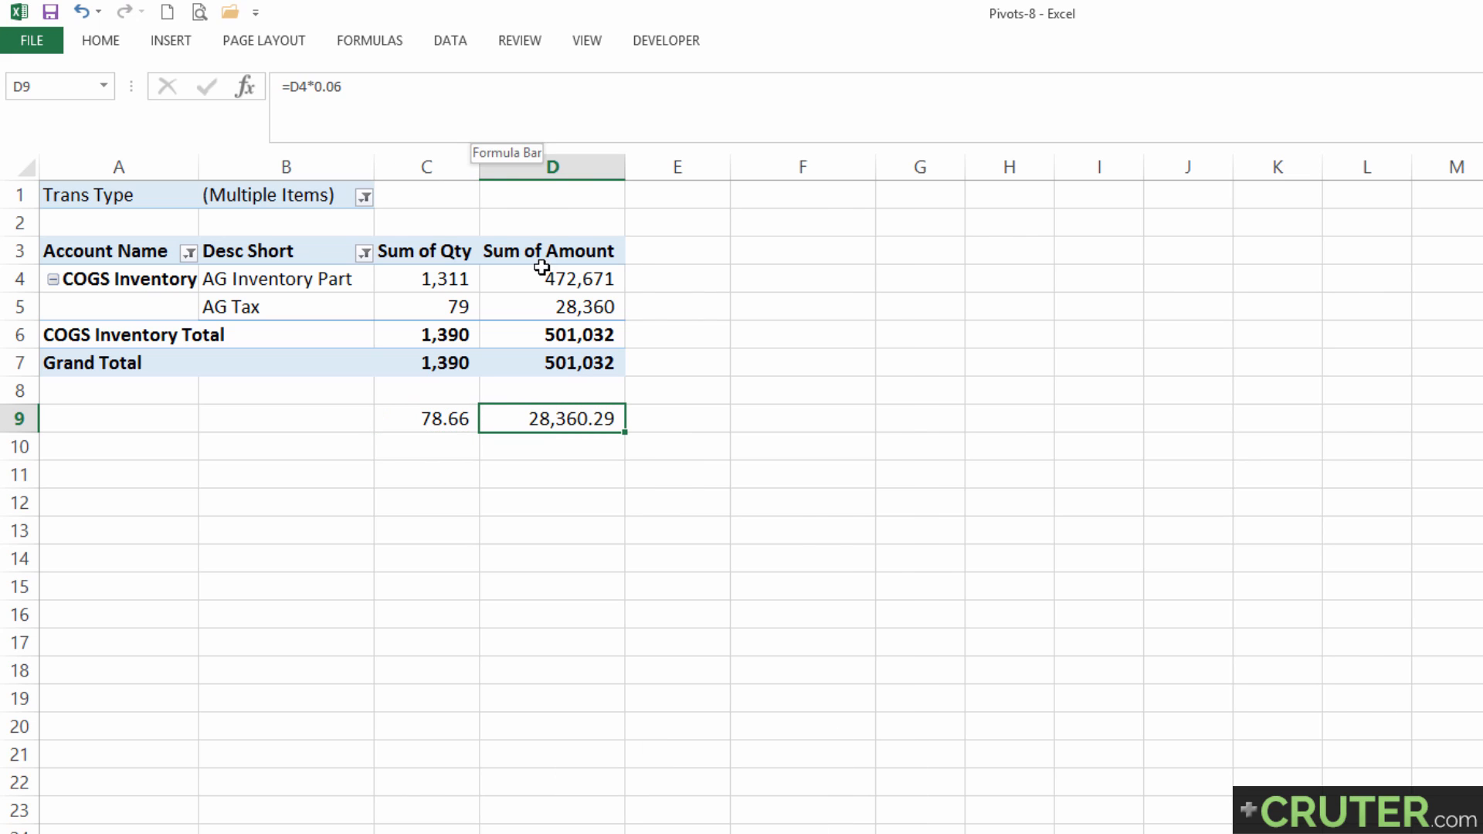